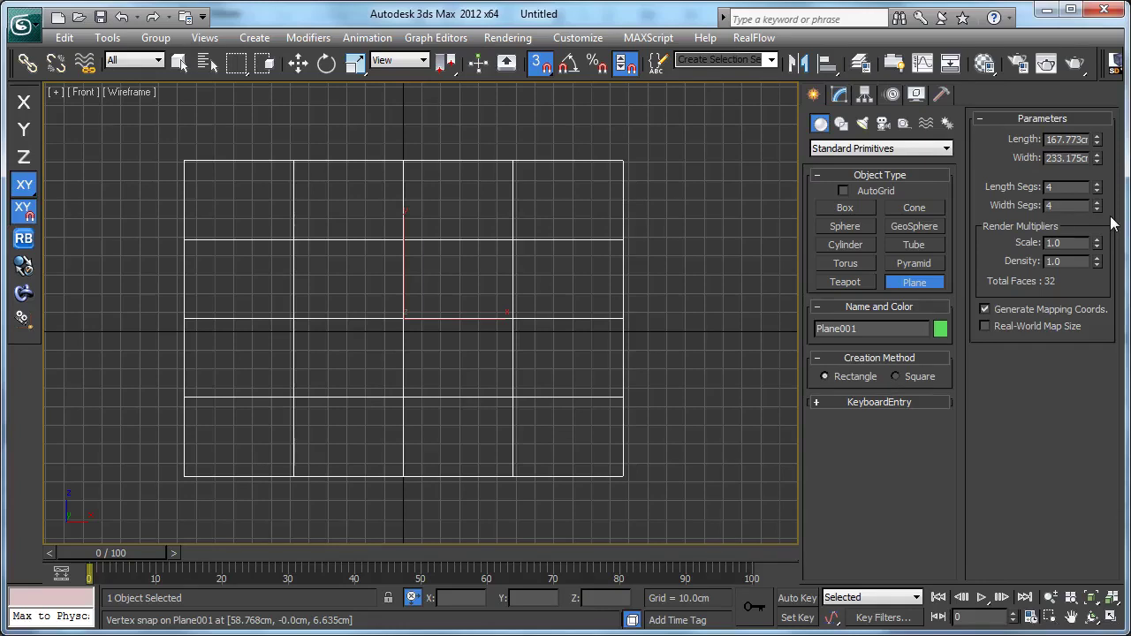
Reduce the plane's length and width segments to 1 and display it shaded in the perspective view.
right_click(1100, 186)
right_click(1098, 206)
middle_click_drag(738, 249, 782, 223)
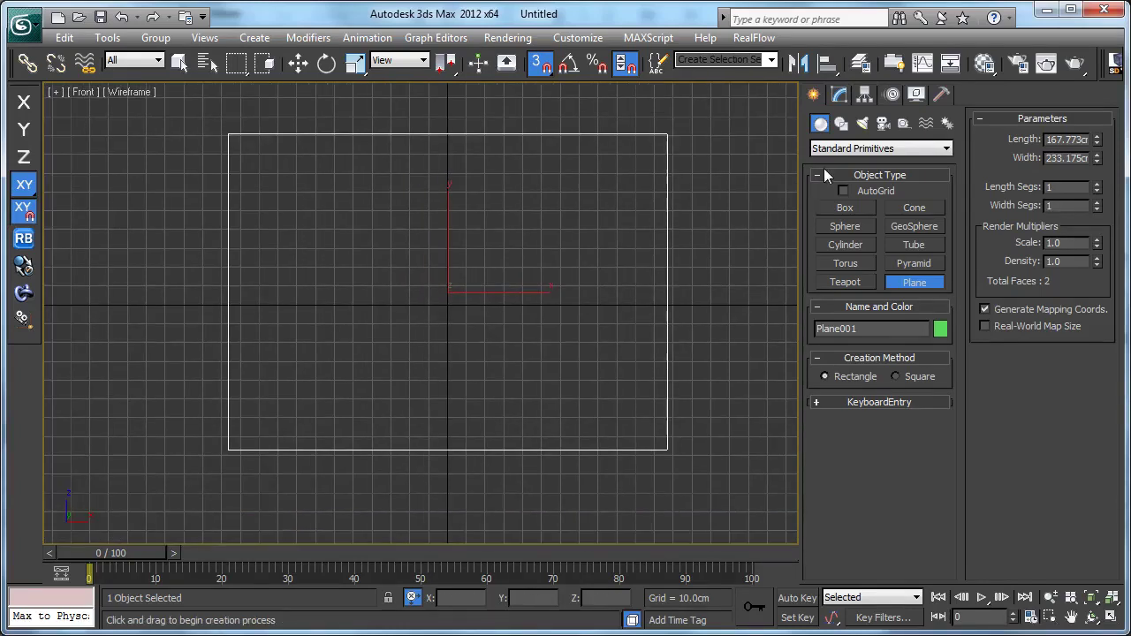
left_click(838, 97)
key("p")
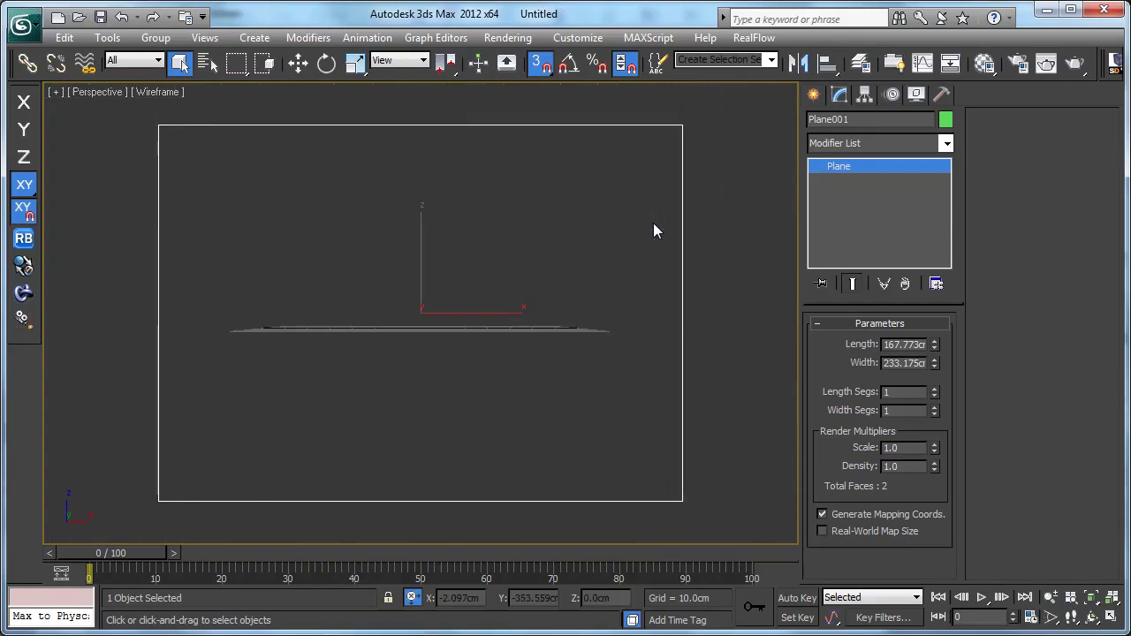
key("F3")
middle_click_drag(612, 271, 647, 269)
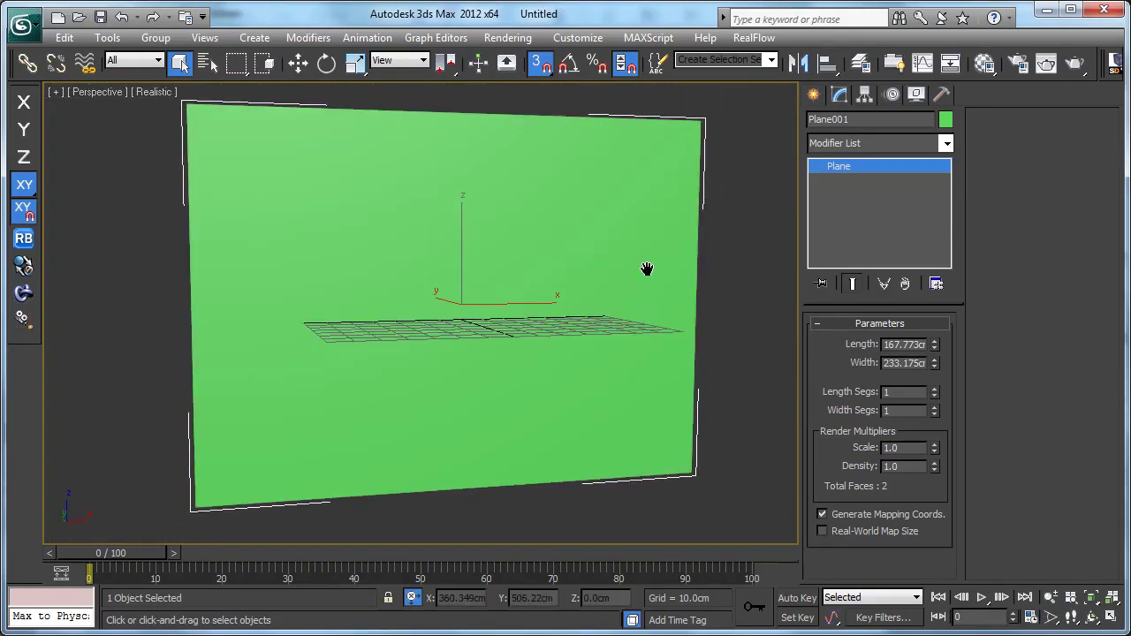
Load the image chest_of_drawers_01.jpg as a Bitmap diffuse map in the first material slot.
key("m")
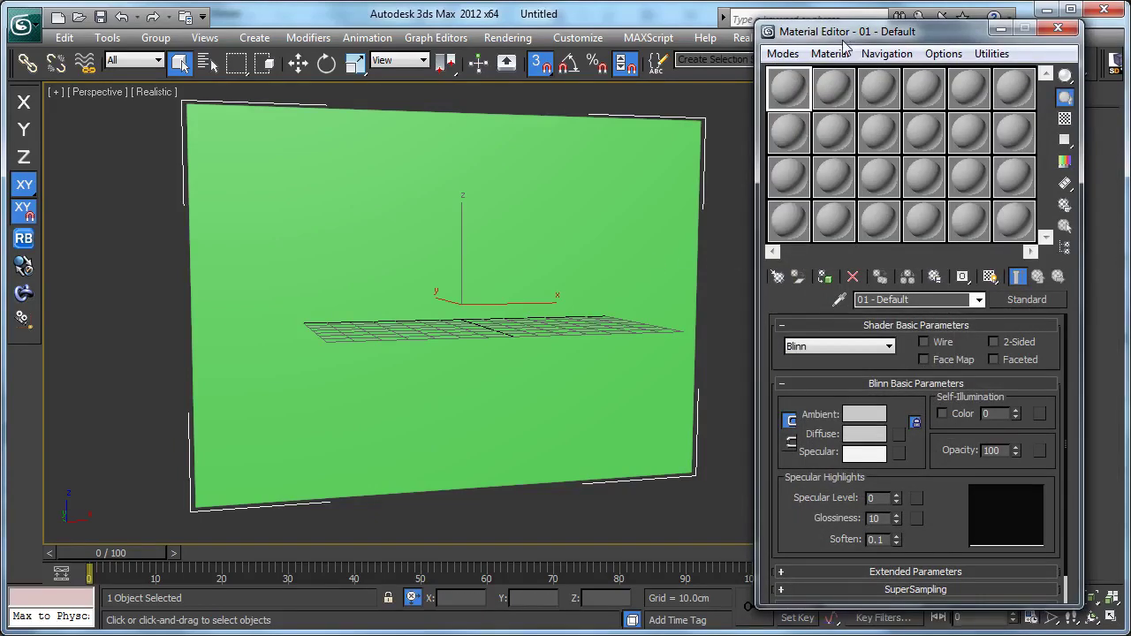
left_click_drag(852, 40, 841, 40)
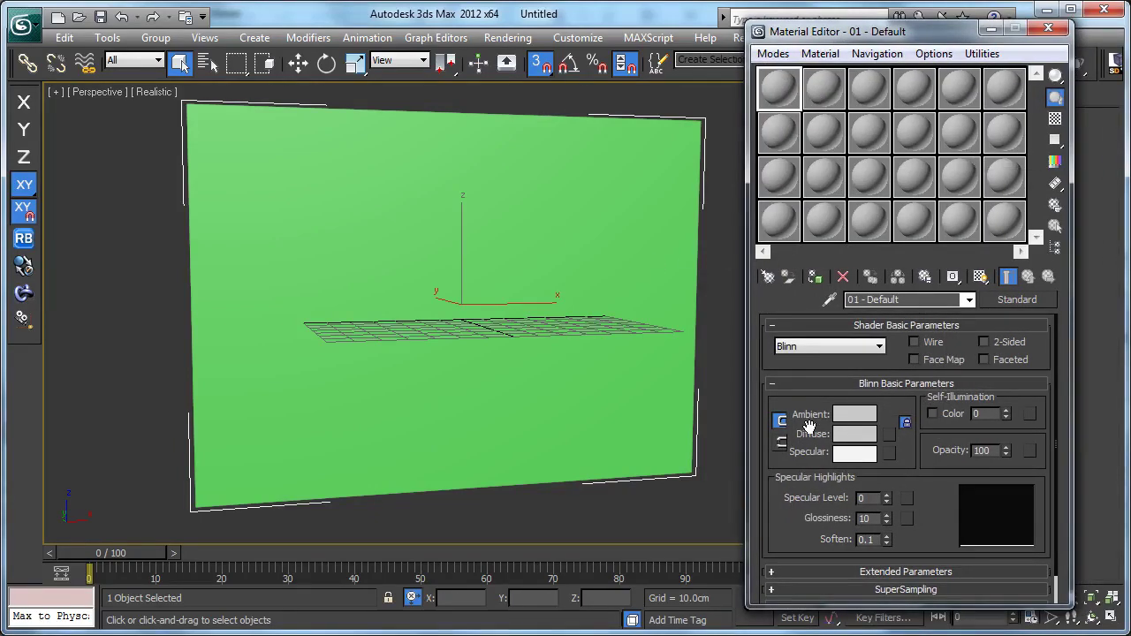
left_click_drag(811, 430, 811, 422)
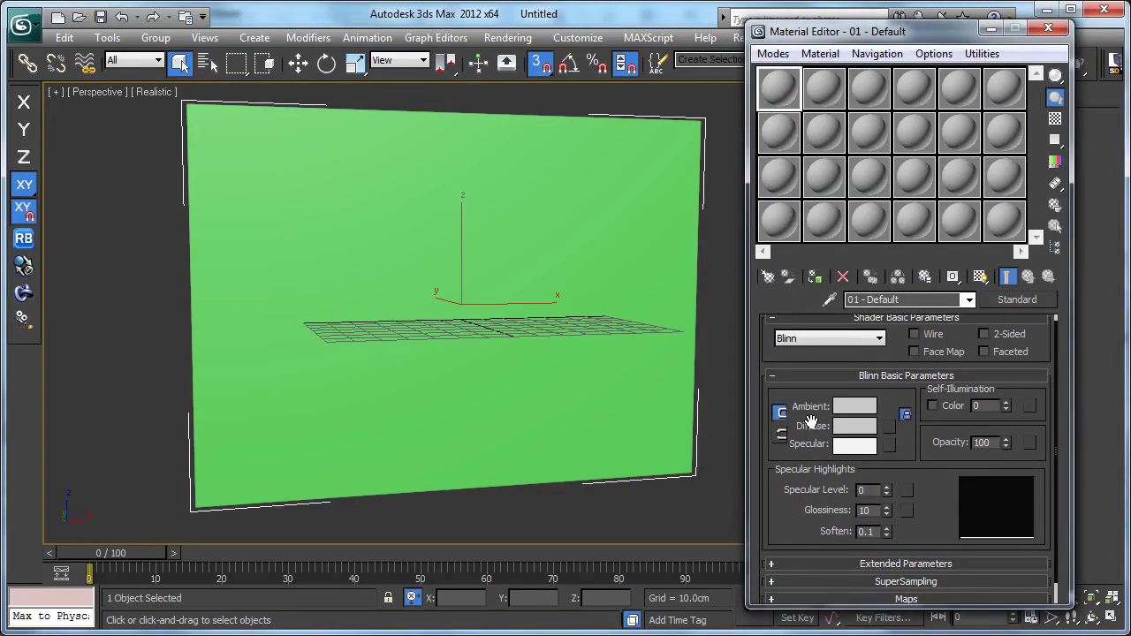
left_click(890, 431)
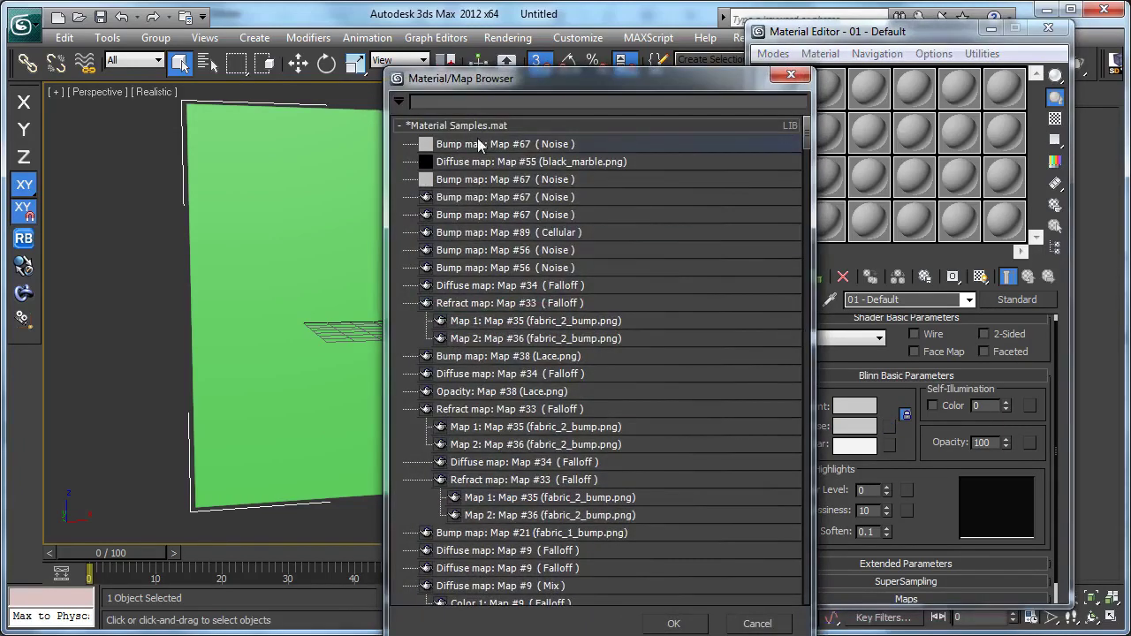
left_click(401, 127)
double_click(452, 186)
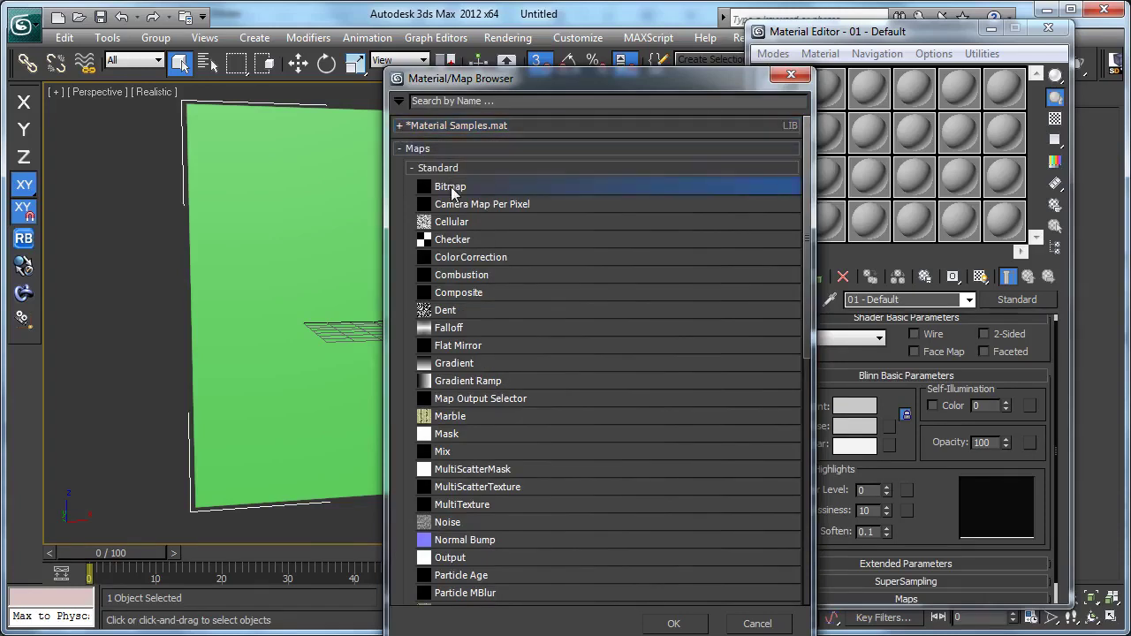
left_click(241, 72)
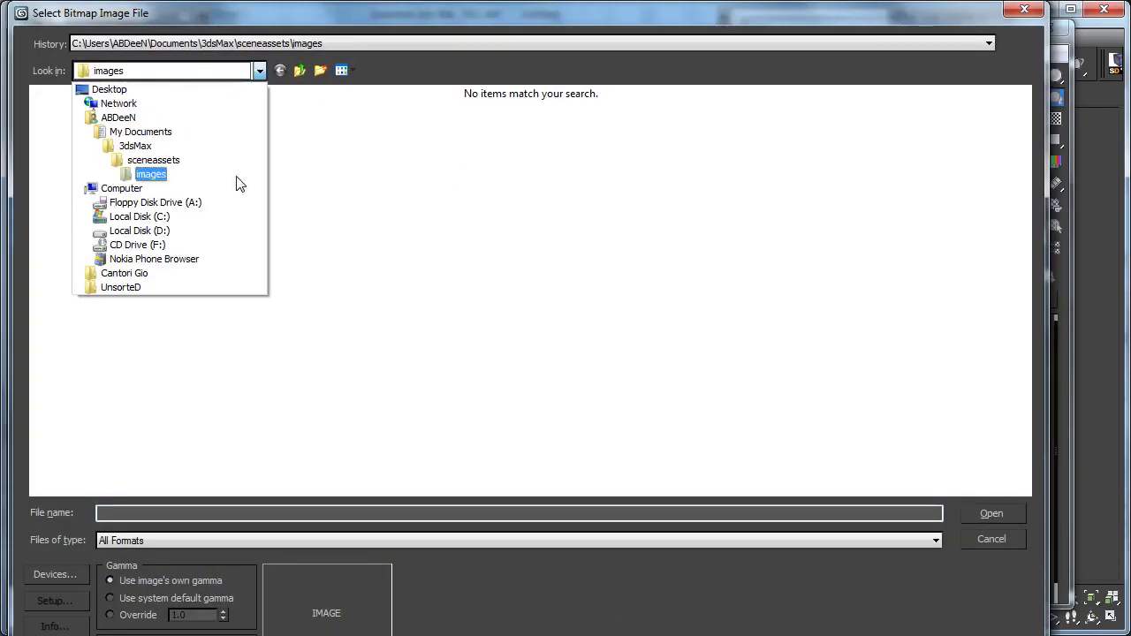
left_click(212, 276)
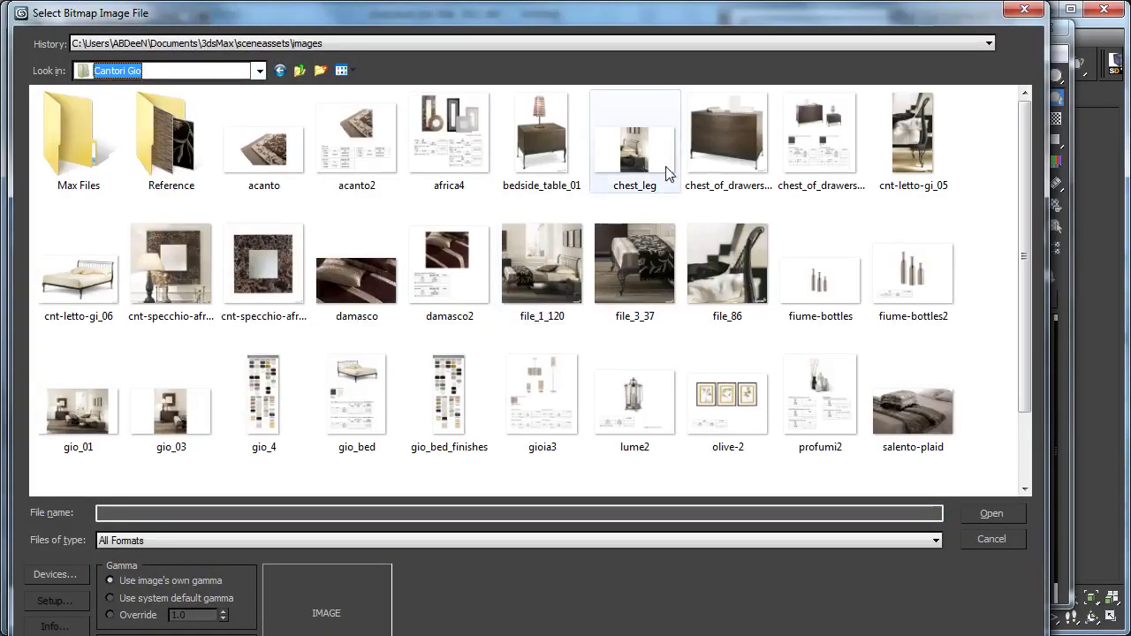
left_click(721, 139)
double_click(721, 139)
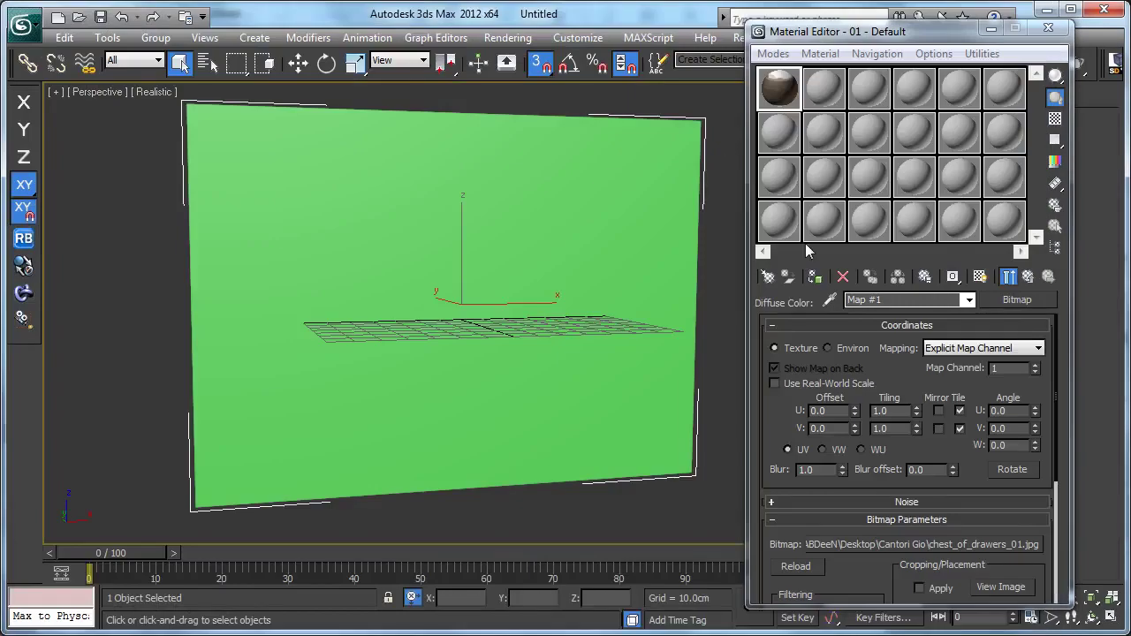
Assign the chest of drawers material to the plane and show its map in the viewport.
left_click(815, 276)
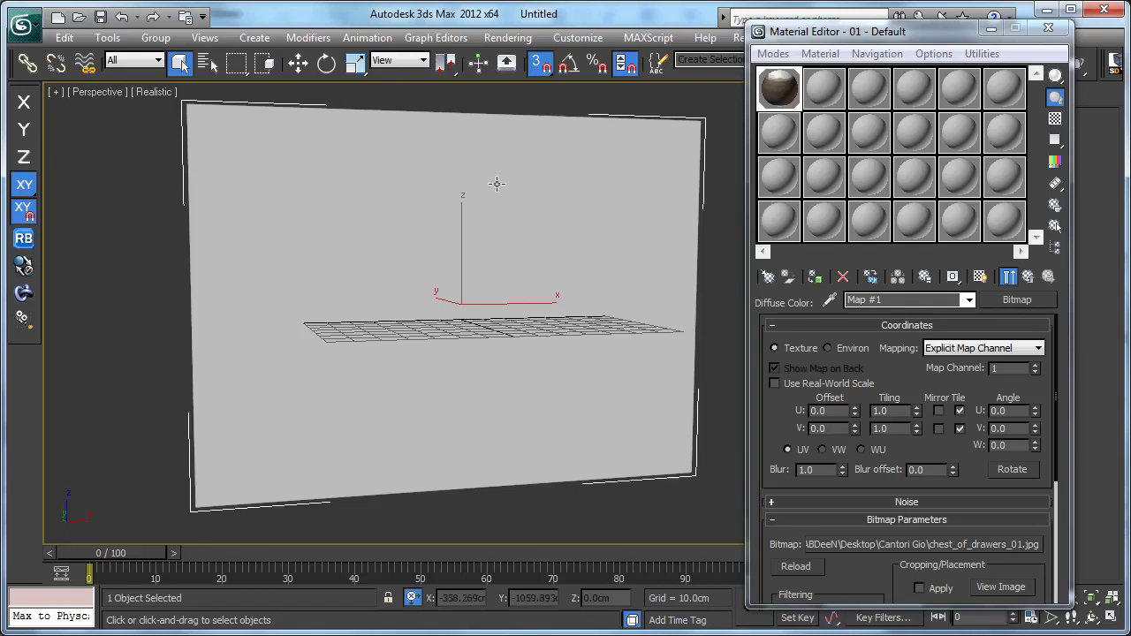
left_click(986, 279)
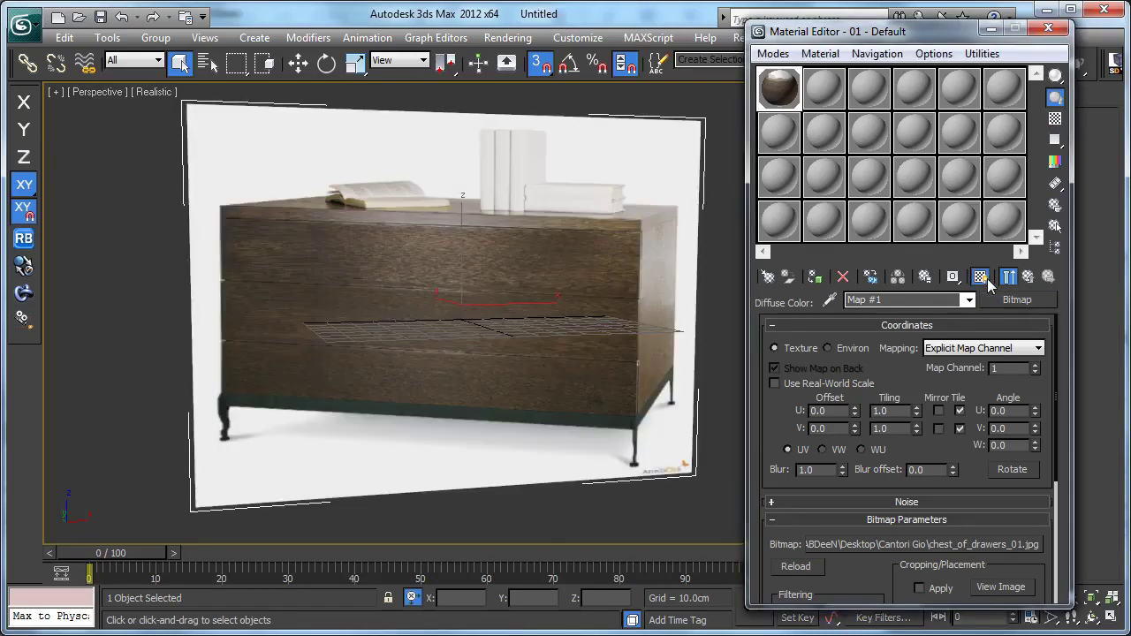
left_click(1048, 30)
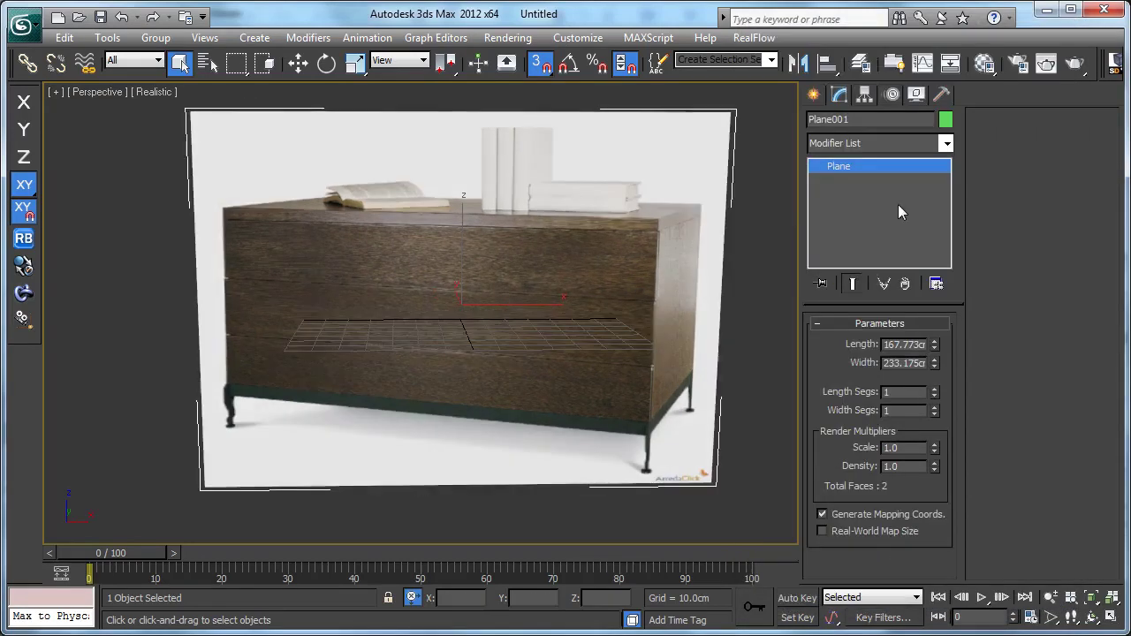
Add a UVW Map modifier to the textured plane.
mouse_move(705, 203)
middle_mouse_down("alt")
mouse_move(705, 167)
mouse_move(695, 218)
middle_mouse_up("alt")
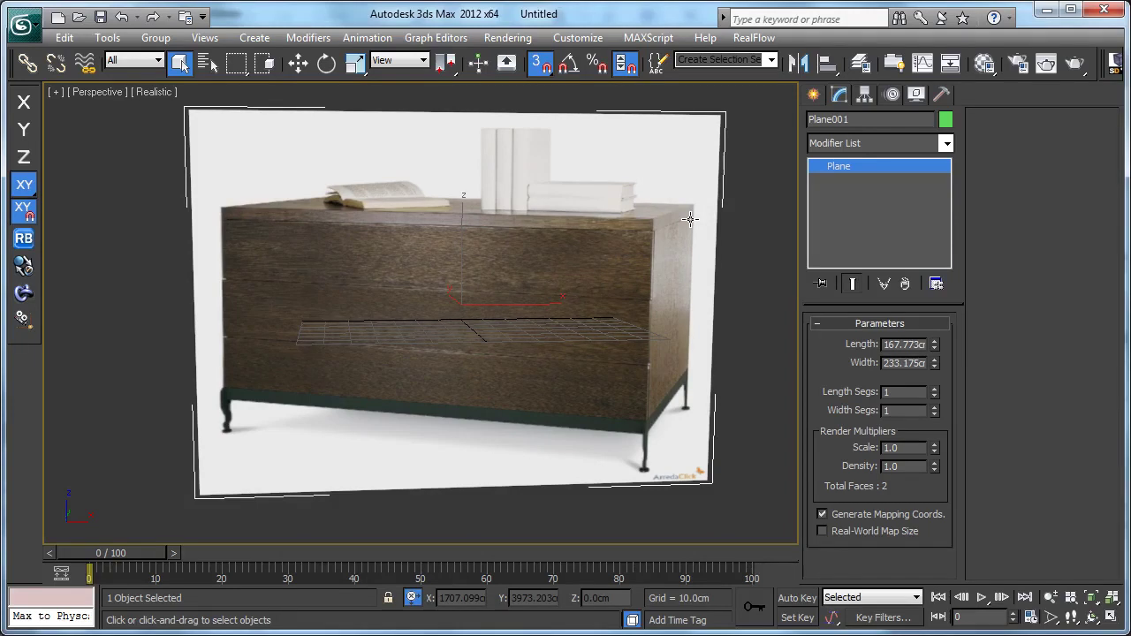
left_click(884, 147)
key("u")
key("Return")
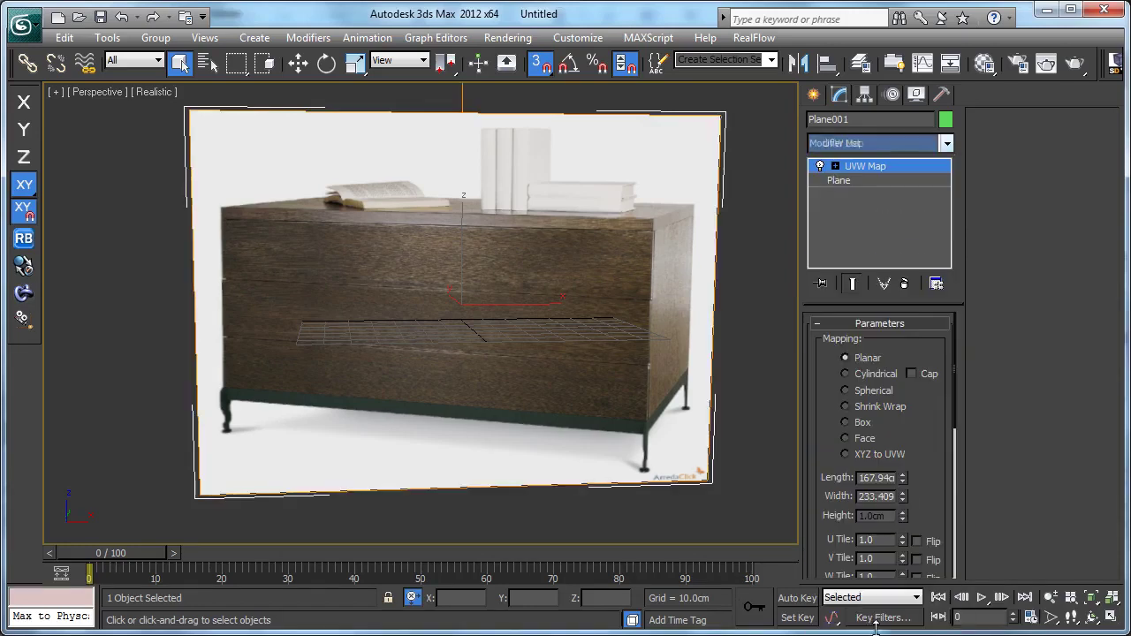
Correct the mapping proportions with Bitmap Fit, using the chest_of_drawers_01 image.
left_click_drag(933, 470, 947, 274)
scroll(823, 503, "down", 2)
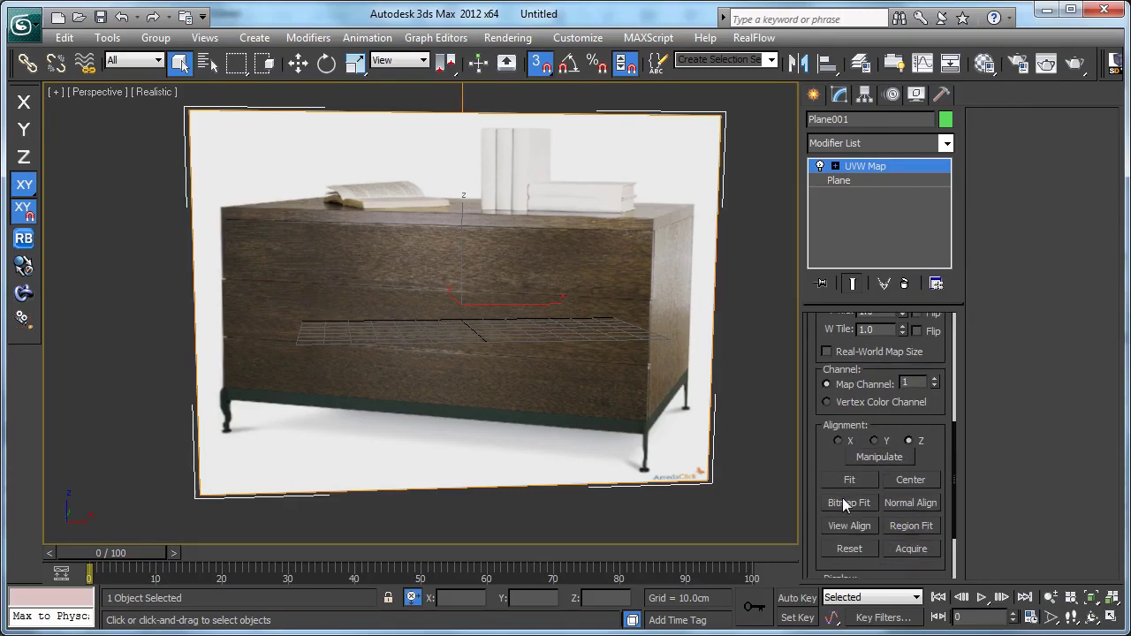
left_click(845, 503)
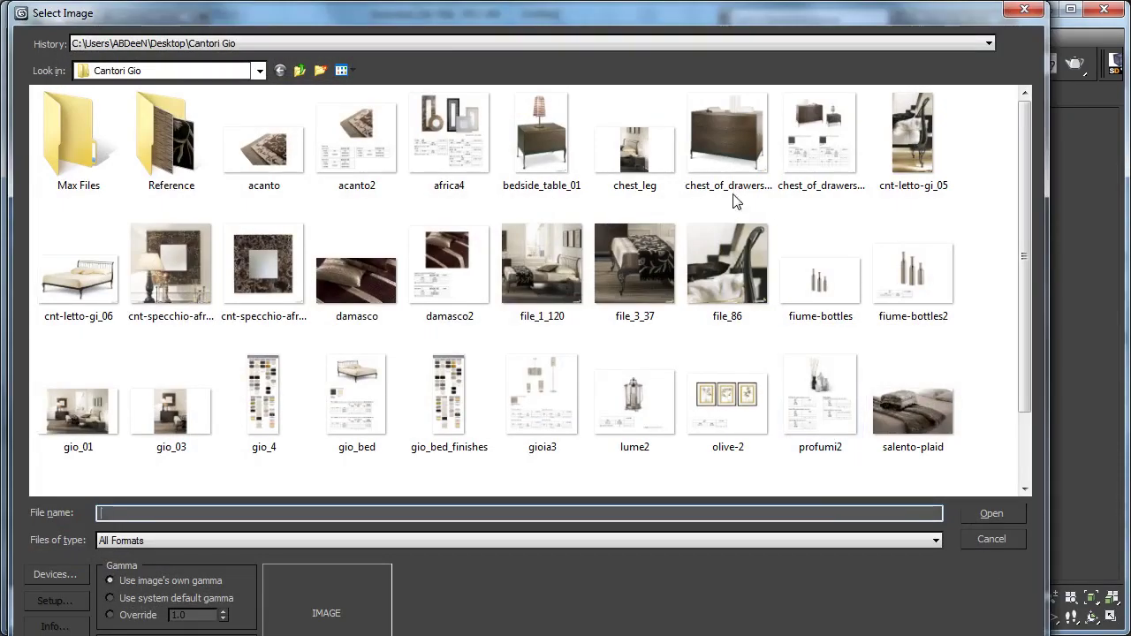
double_click(747, 160)
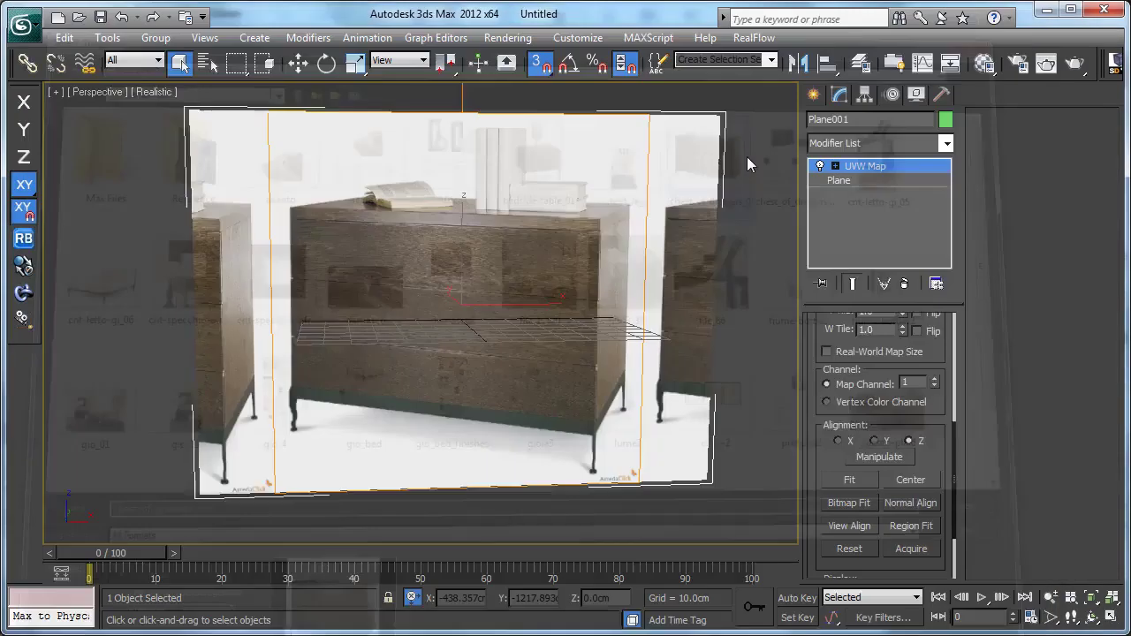
scroll(584, 304, "down", 3)
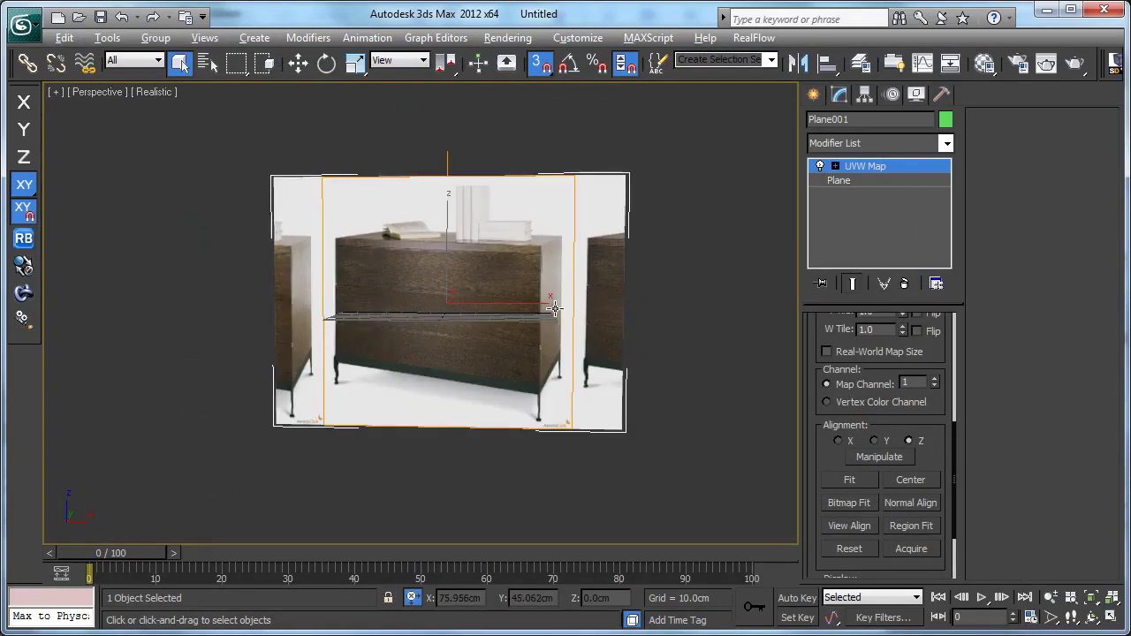
middle_click_drag(575, 322, 578, 380, "alt")
scroll(578, 380, "up", 3)
middle_click_drag(633, 429, 618, 286, "alt")
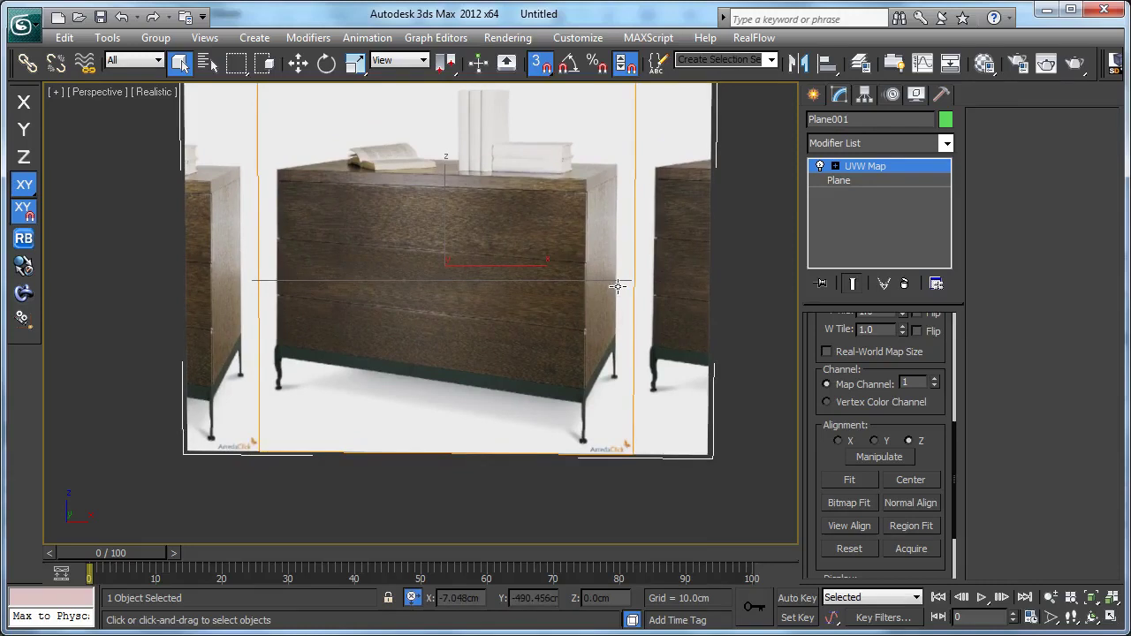
Look up the chest of drawers' dimensions in the chest_of_drawers_02 image in Windows Photo Viewer.
key("alt+Tab")
scroll(546, 294, "down", 4)
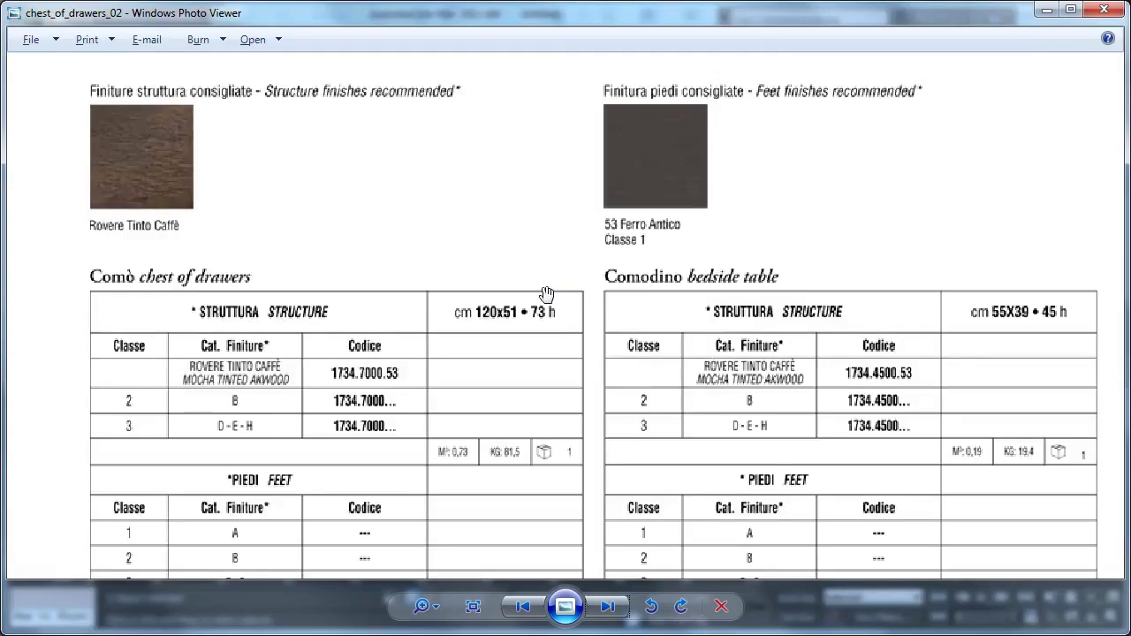
scroll(538, 404, "up", 3)
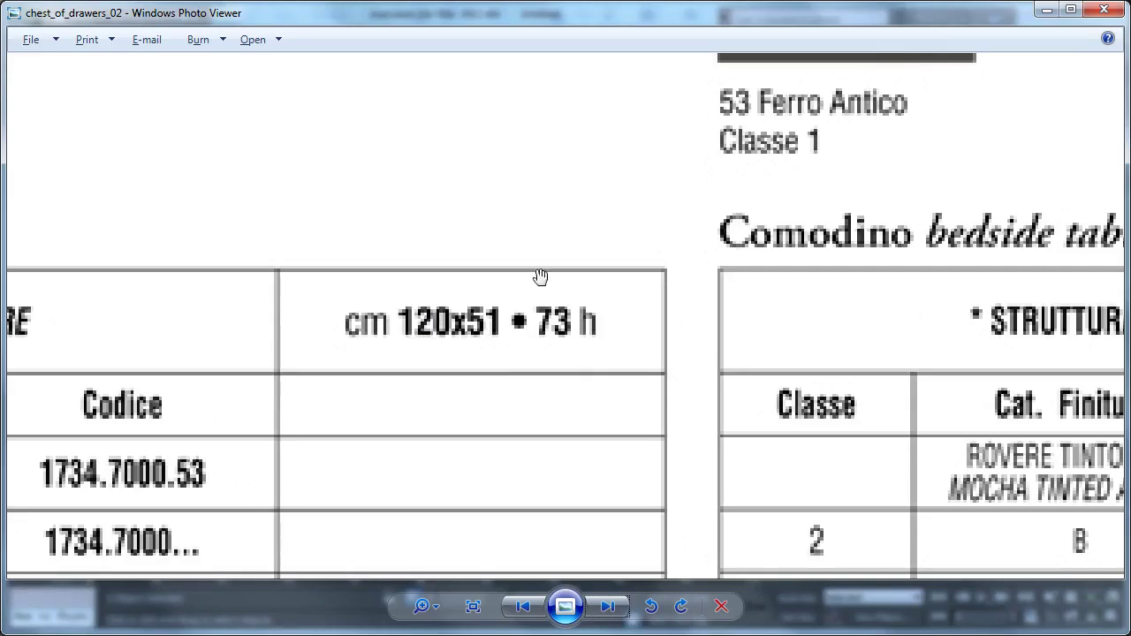
key("alt+Tab")
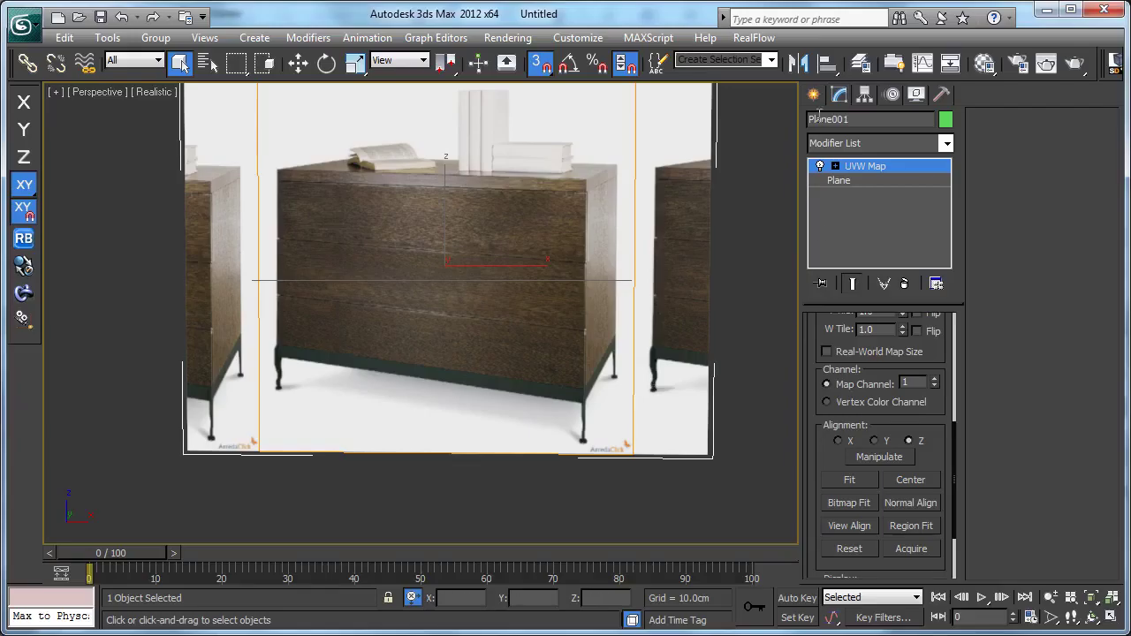
Back in 3ds Max, create a box in front of the plane with length 51 cm, width 120 cm and height 73 cm.
left_click(813, 95)
left_click(848, 210)
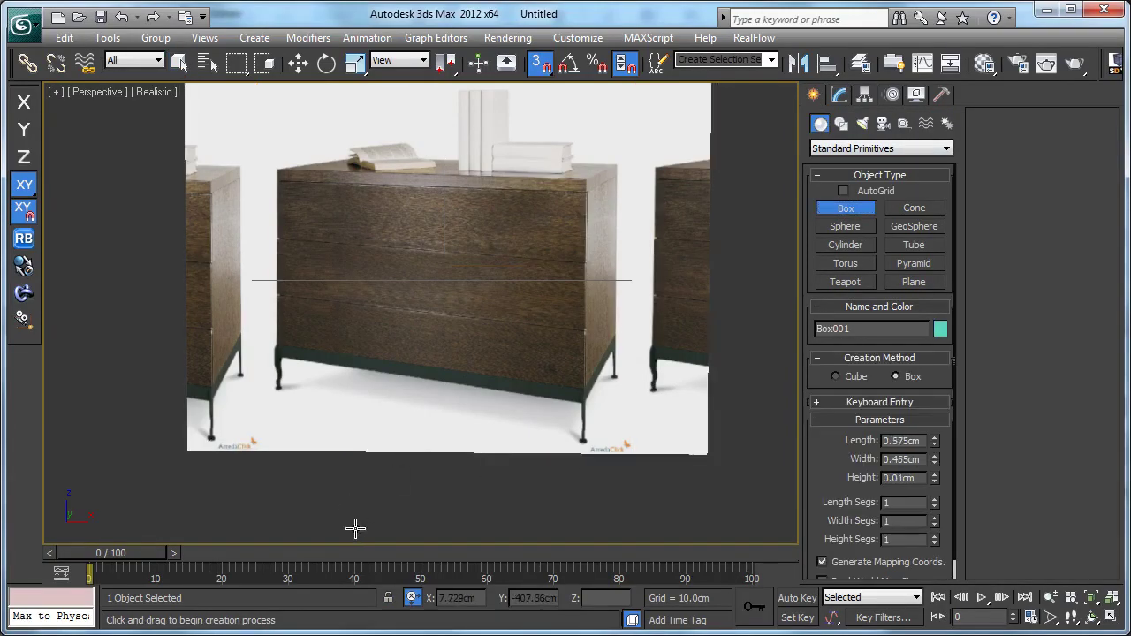
scroll(429, 351, "down", 5)
middle_click_drag(429, 351, 447, 386, "alt")
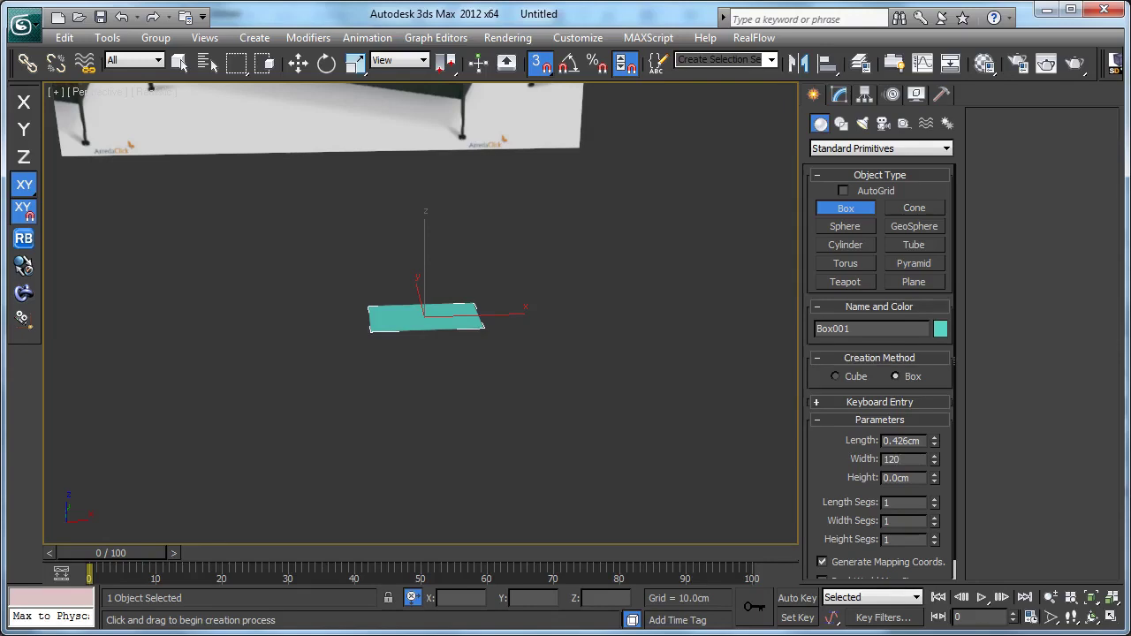
type("120")
key("Tab")
type("7")
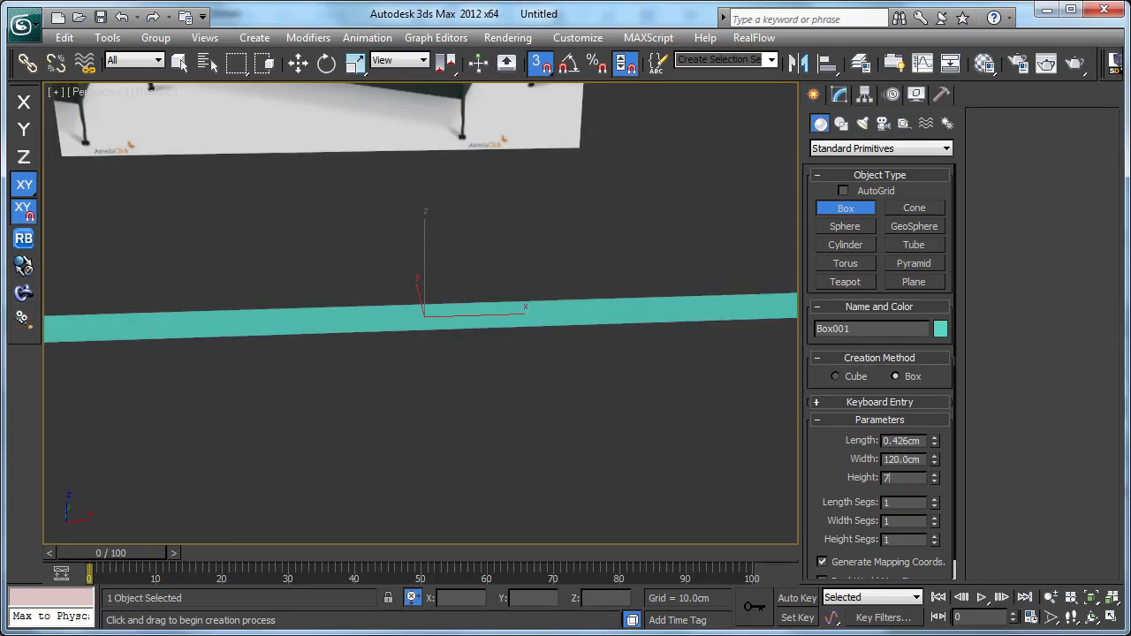
type("3")
key("shift+Tab")
key("shift+Tab")
key("Tab")
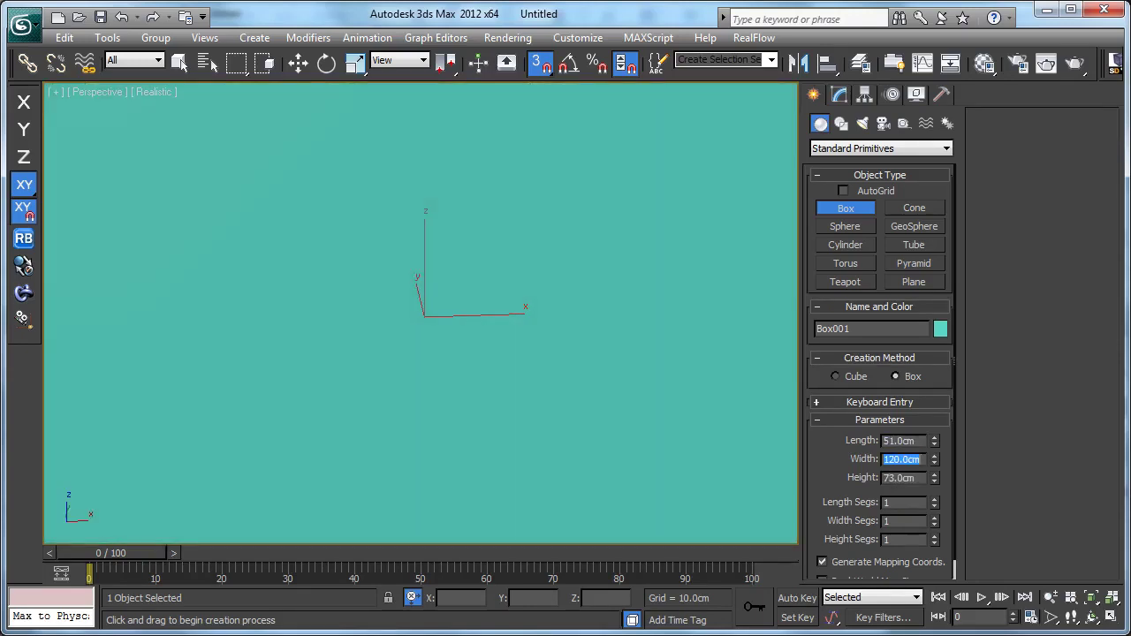
In the front view, move the reference plane sideways so the pictured chest sits beside the box.
scroll(666, 405, "down", 6)
middle_click_drag(666, 405, 634, 406, "alt")
scroll(634, 406, "down", 5)
key("f")
key("z")
scroll(634, 406, "down", 8)
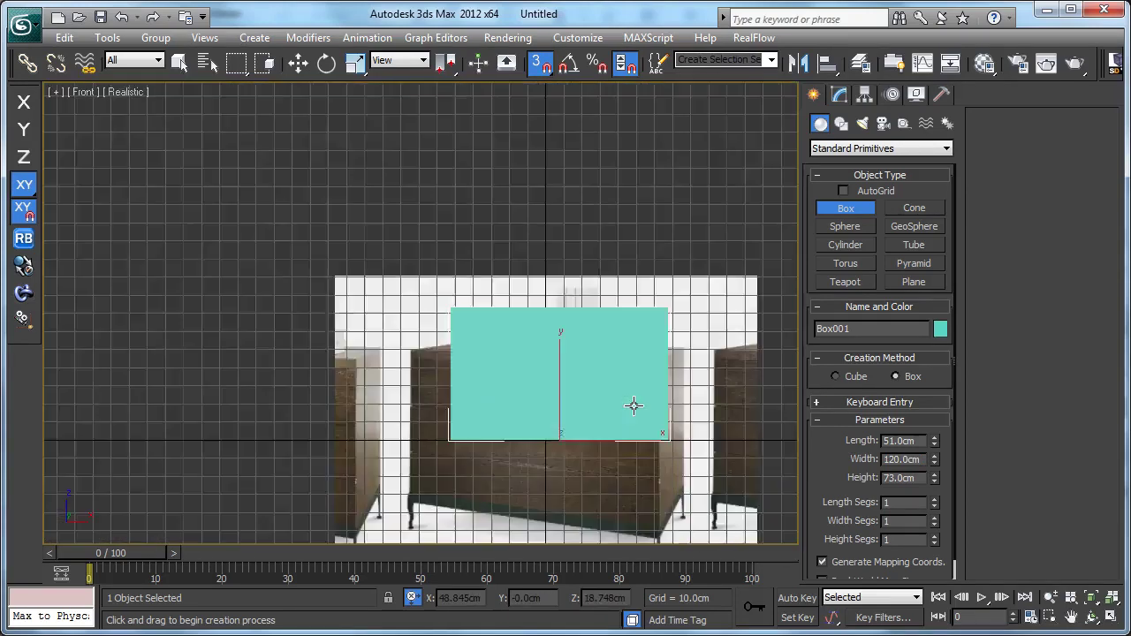
scroll(605, 393, "up", 2)
middle_click_drag(608, 414, 564, 233)
right_click(589, 304)
left_click(625, 328)
key("w")
left_click_drag(541, 230, 328, 190)
scroll(373, 189, "up", 3)
middle_click_drag(388, 222, 428, 266)
scroll(427, 266, "down", 1)
Scale the reference plane down slightly and align the pictured chest's right front edge with the box's left edge.
key("r")
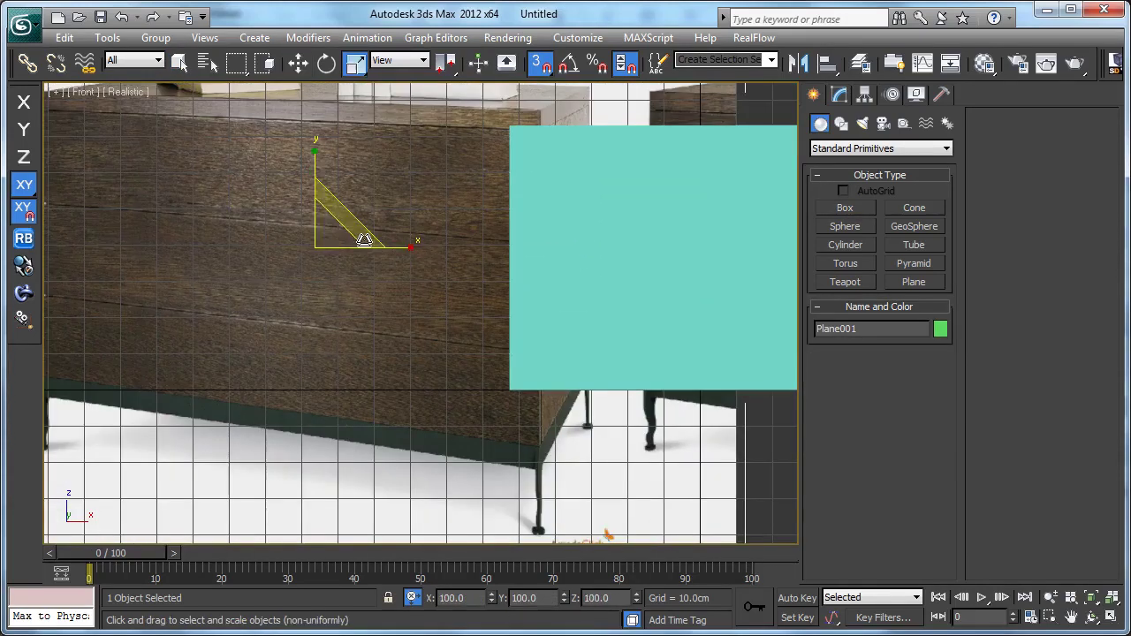
left_click_drag(339, 240, 334, 266)
scroll(405, 266, "up", 3)
key("w")
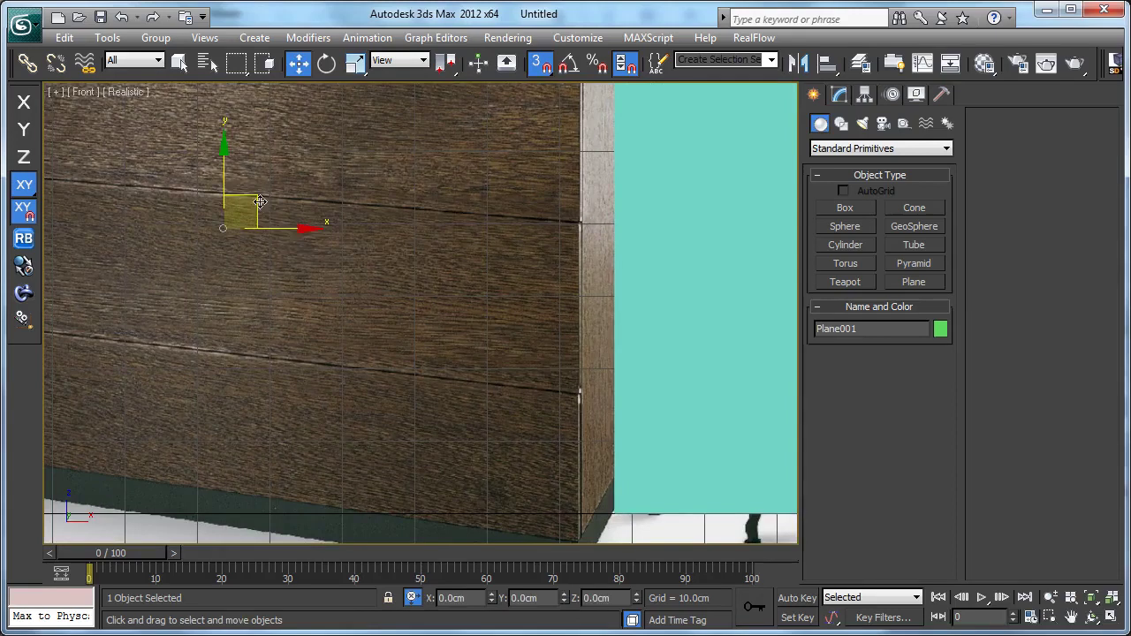
scroll(271, 210, "down", 4)
middle_click_drag(271, 209, 323, 263)
key("r")
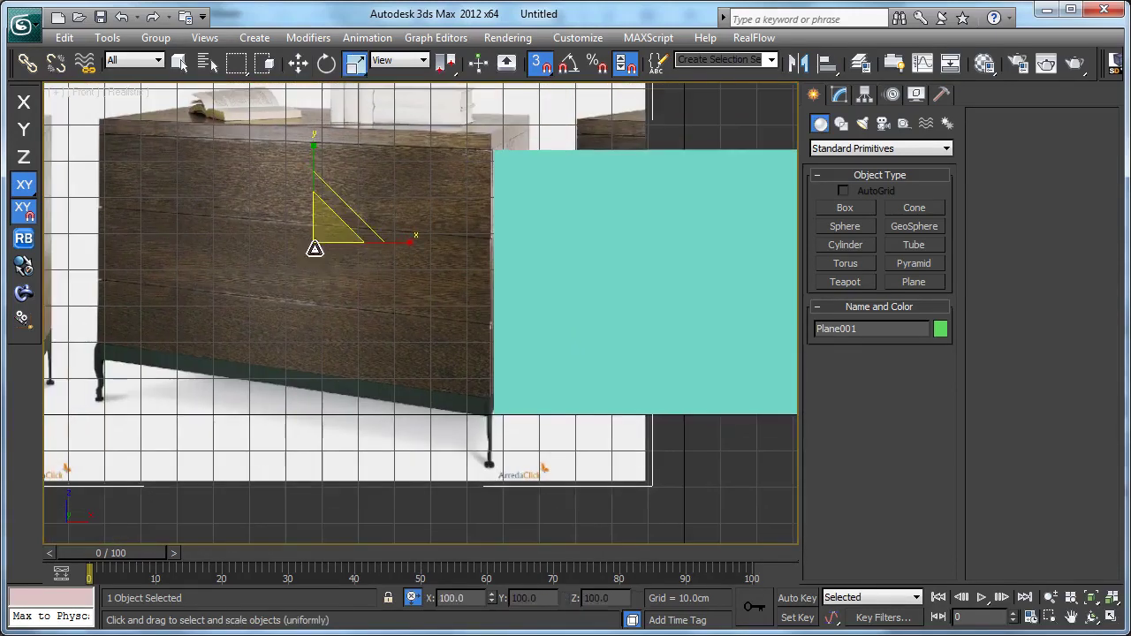
Scale the reference plane down and shift it vertically so the pictured chest, including its front feet, matches the box's height.
left_click_drag(324, 233, 364, 181)
key("w")
scroll(329, 246, "up", 2)
key("r")
key("w")
key("r")
key("w")
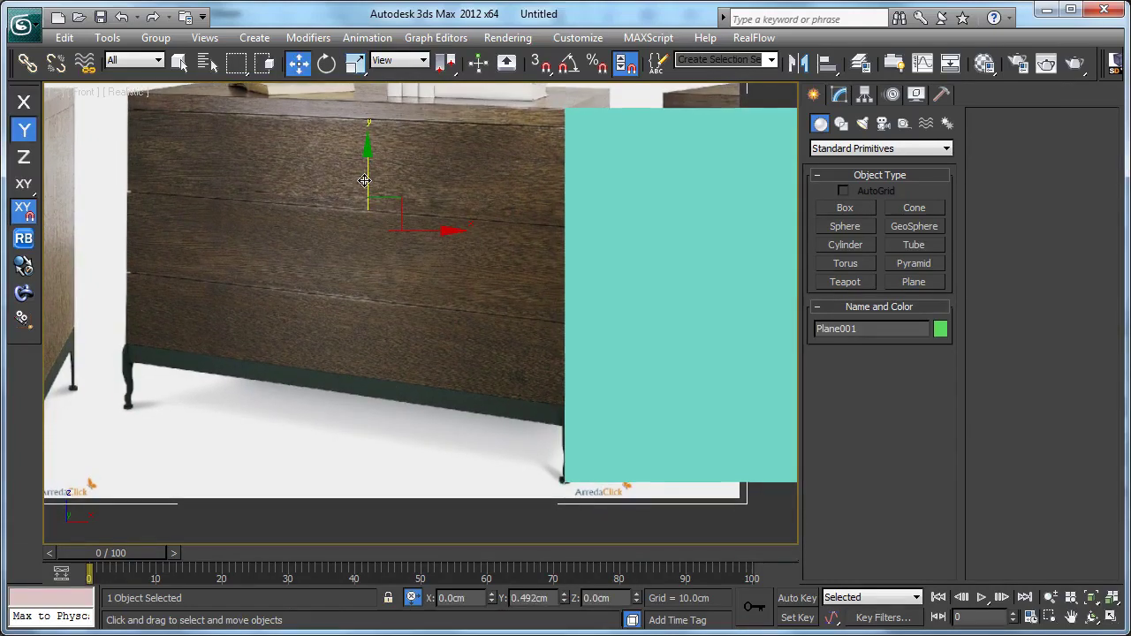
Move the reference plane along X until the outer edge of the chest's side panel meets the box's left edge.
left_click_drag(421, 231, 373, 240)
scroll(374, 240, "down", 3)
middle_click_drag(374, 239, 504, 256)
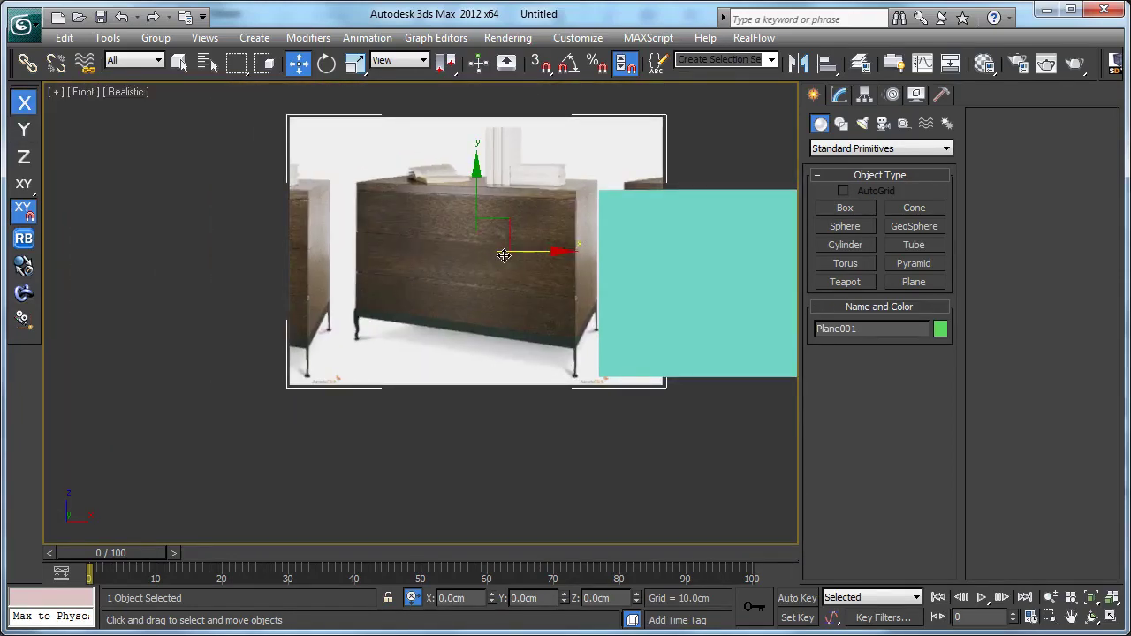
scroll(547, 278, "up", 6)
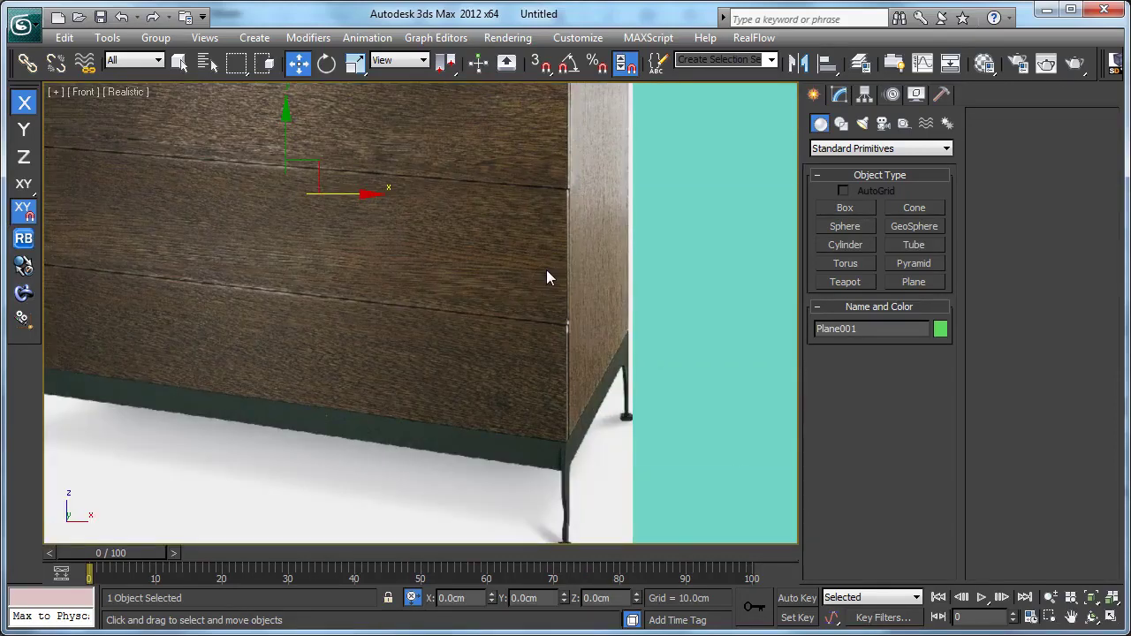
Convert the teal box to an Editable Poly.
scroll(546, 278, "down", 4)
scroll(538, 283, "up", 3)
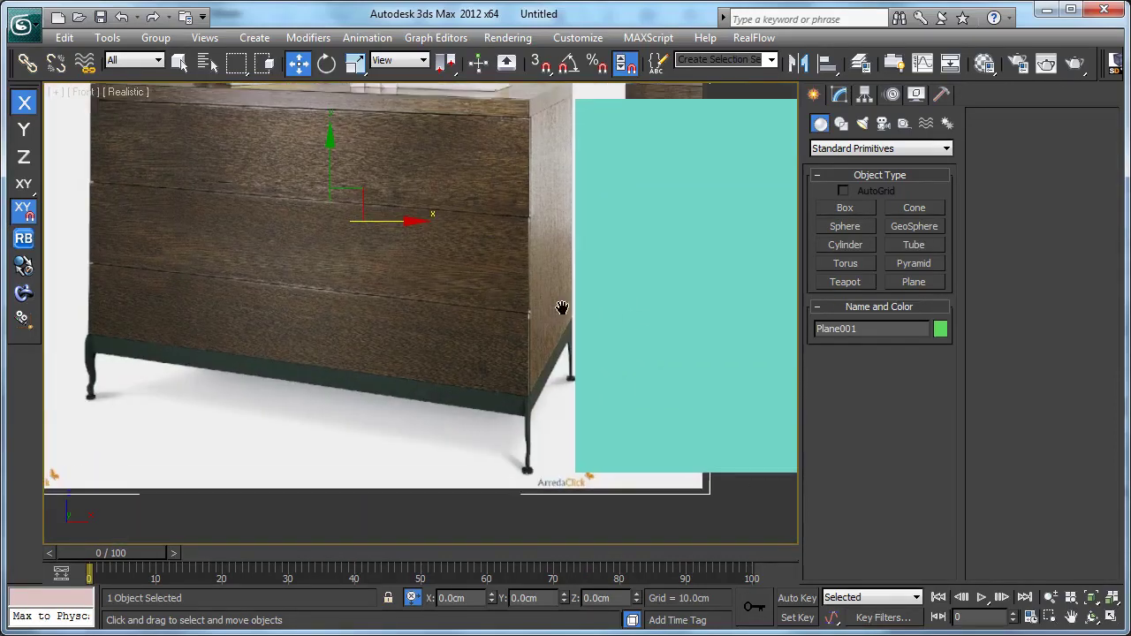
left_click(667, 288)
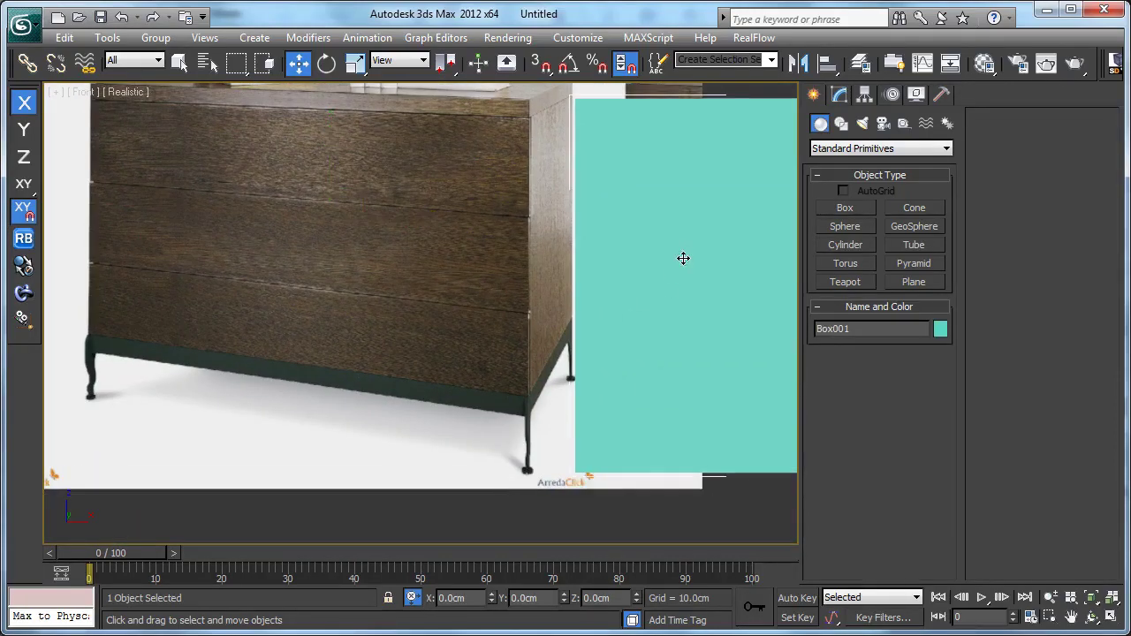
left_click(838, 92)
right_click(875, 166)
left_click(927, 321)
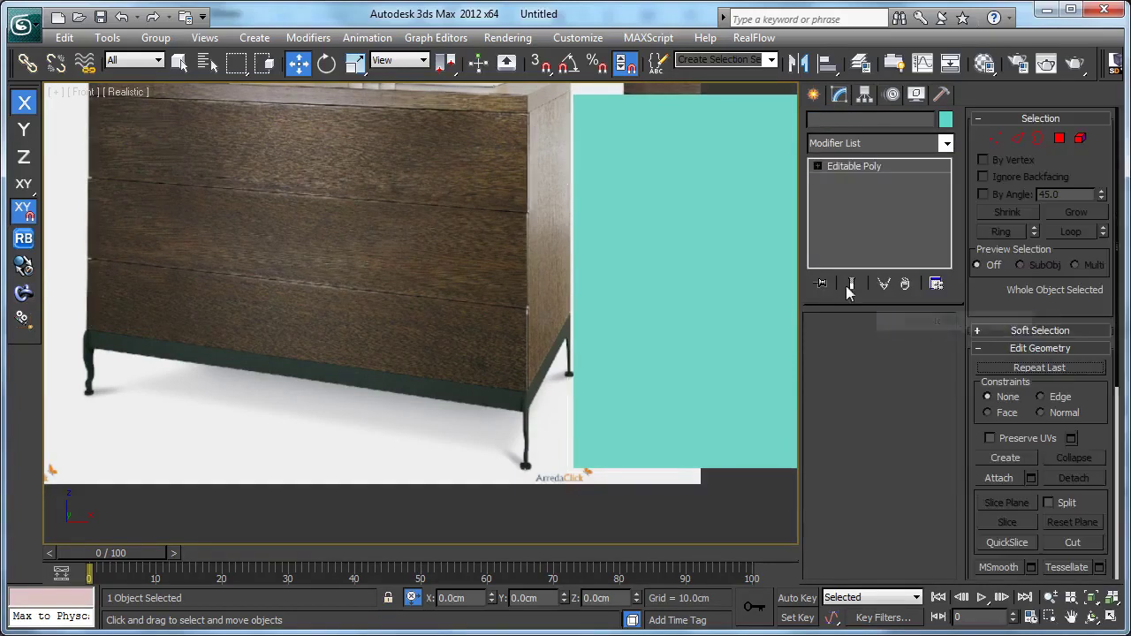
With edged faces displayed, connect the box's vertical edges with 4 segments to divide it into horizontal bands.
left_click(861, 341)
middle_click_drag(658, 319, 445, 312)
scroll(445, 312, "down", 4)
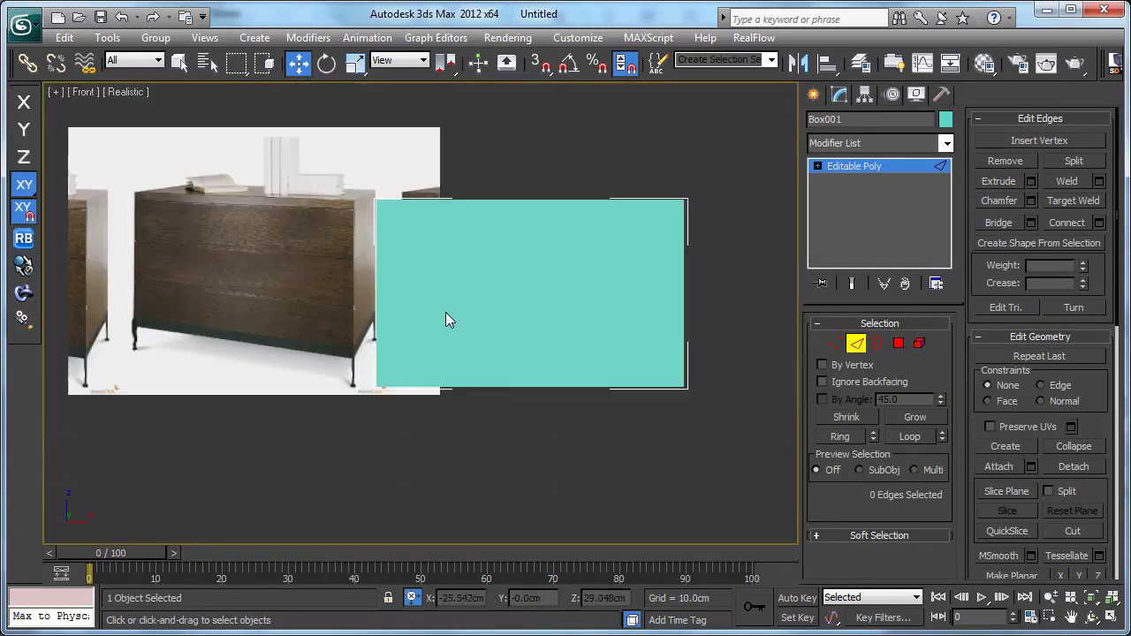
key("F4")
left_click_drag(733, 253, 582, 279)
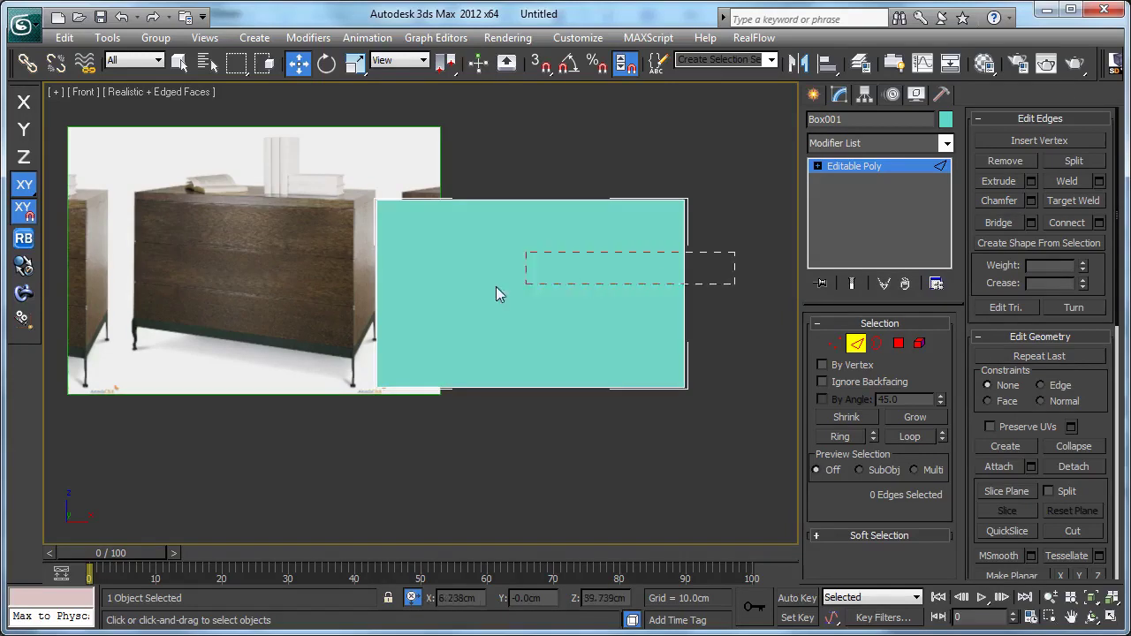
left_click_drag(287, 293, 282, 293)
middle_click_drag(336, 287, 398, 297)
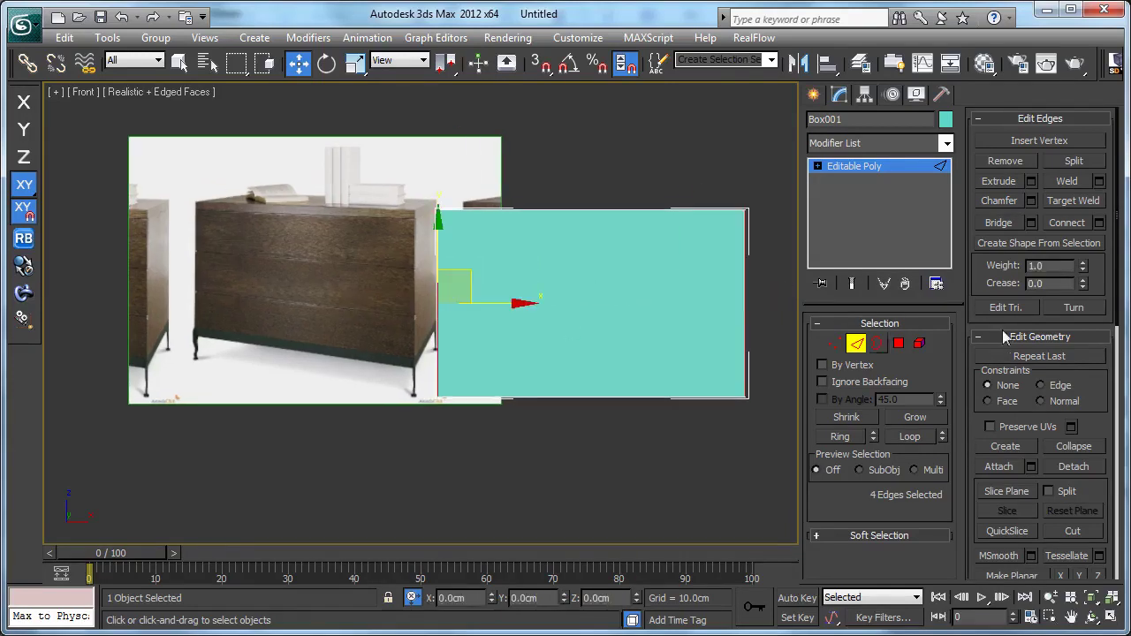
left_click(1100, 226)
left_click(439, 327)
left_click(439, 326)
left_click(439, 326)
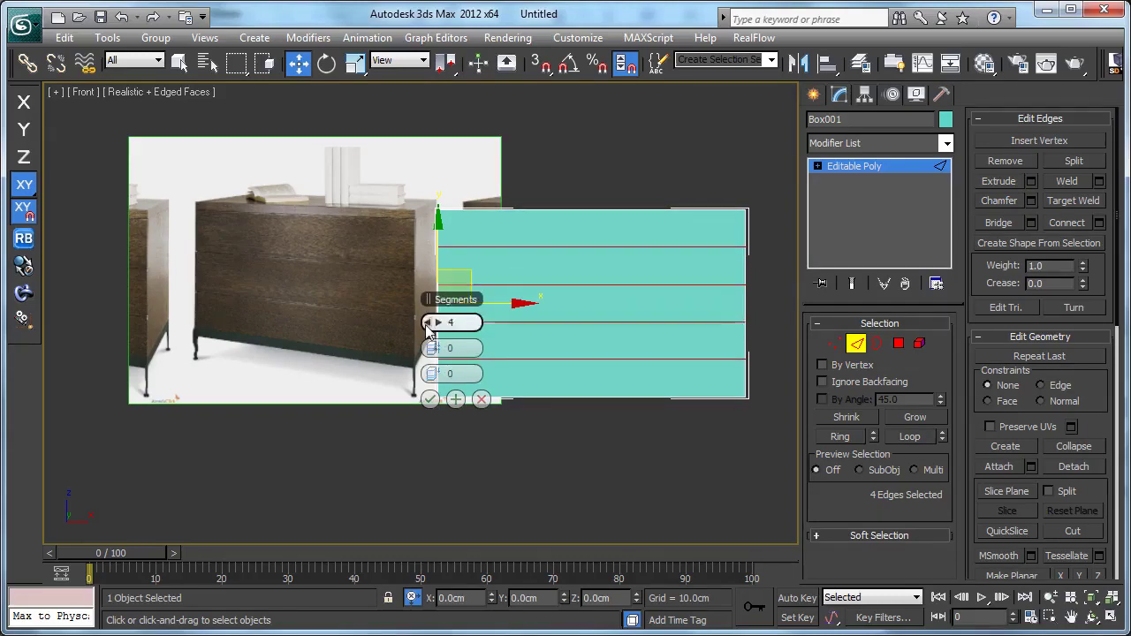
left_click(429, 400)
Move the reference plane along X until the pictured chest's front corner edge meets the box's left edge.
middle_click_drag(450, 348, 480, 325)
scroll(480, 326, "up", 3)
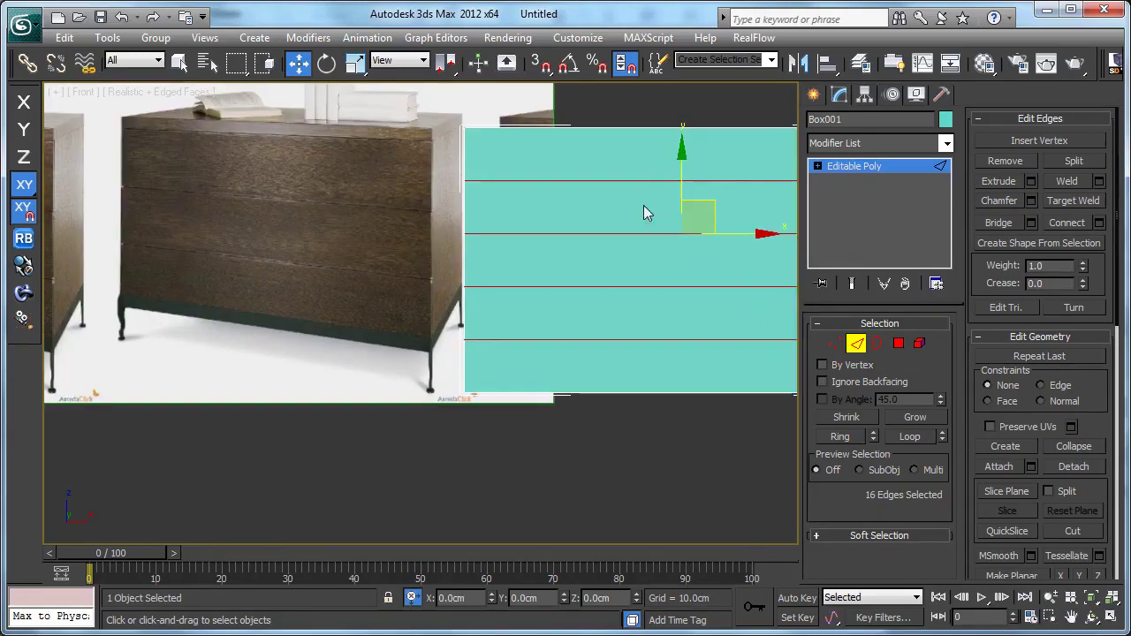
left_click(676, 181)
left_click(682, 196)
left_click(867, 168)
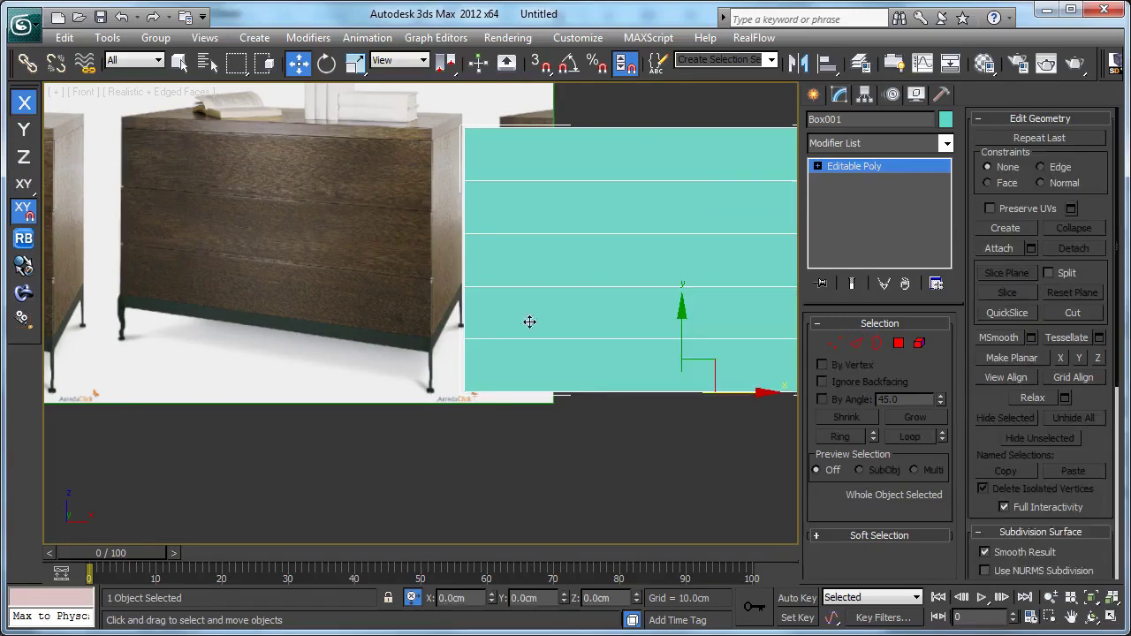
left_click(434, 329)
left_click_drag(377, 216, 404, 214)
scroll(490, 308, "up", 3)
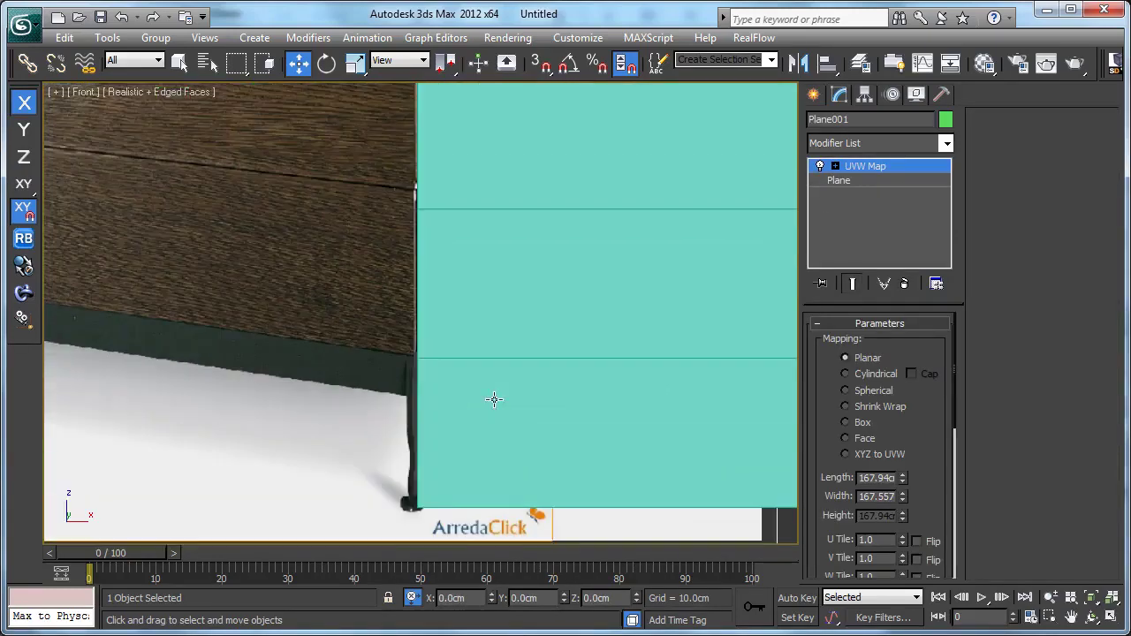
Raise the box's lowest inner row of vertices to the lower edge of the pictured chest's wooden body.
left_click(494, 400)
middle_click_drag(523, 386, 412, 374)
scroll(393, 373, "down", 3)
key("1")
middle_click_drag(572, 375, 464, 375)
left_click_drag(721, 357, 250, 373)
scroll(251, 373, "up", 4)
scroll(250, 373, "up", 4)
scroll(330, 242, "up", 3)
middle_click_drag(330, 242, 372, 264)
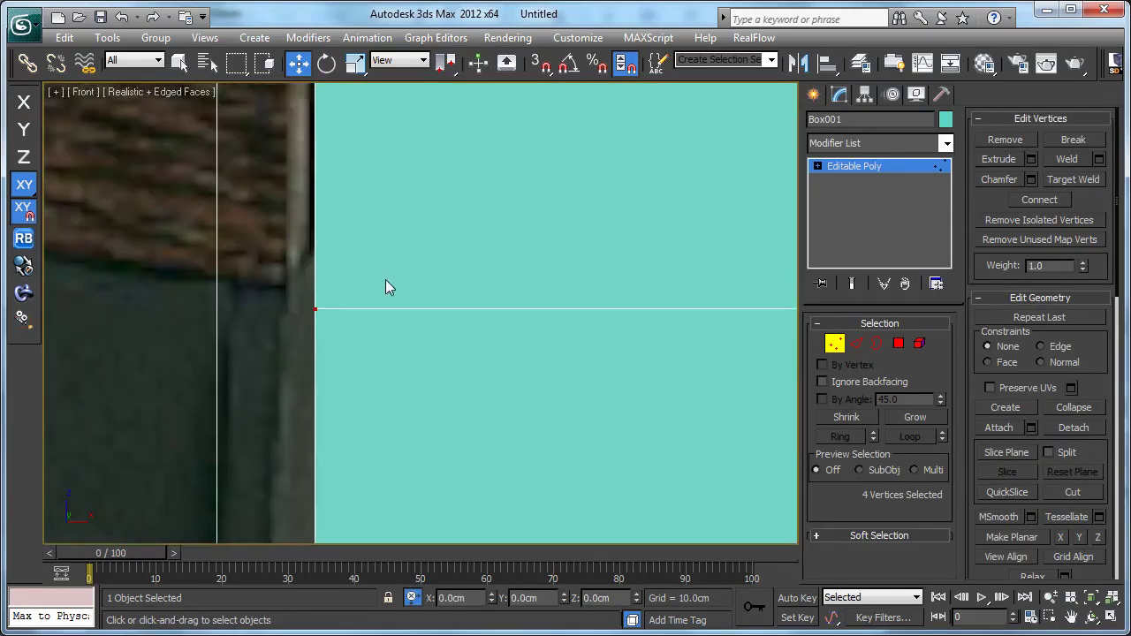
left_click_drag(565, 596, 560, 565)
Raise the second inner row of vertices from the bottom to the pictured joint above the lowest drawer.
scroll(424, 363, "down", 6)
middle_click_drag(466, 296, 141, 360)
scroll(141, 360, "down", 3)
middle_click_drag(553, 330, 679, 320)
left_click_drag(706, 329, 180, 352)
scroll(180, 352, "up", 4)
scroll(333, 317, "up", 1)
left_click_drag(565, 596, 548, 543)
Raise the third inner row of vertices from the bottom to the pictured joint below the top drawer.
middle_click_drag(519, 433, 471, 472)
scroll(471, 472, "down", 5)
middle_click_drag(507, 410, 430, 398)
scroll(429, 398, "down", 3)
left_click_drag(735, 359, 371, 386)
scroll(419, 375, "up", 4)
left_click_drag(790, 329, 779, 285)
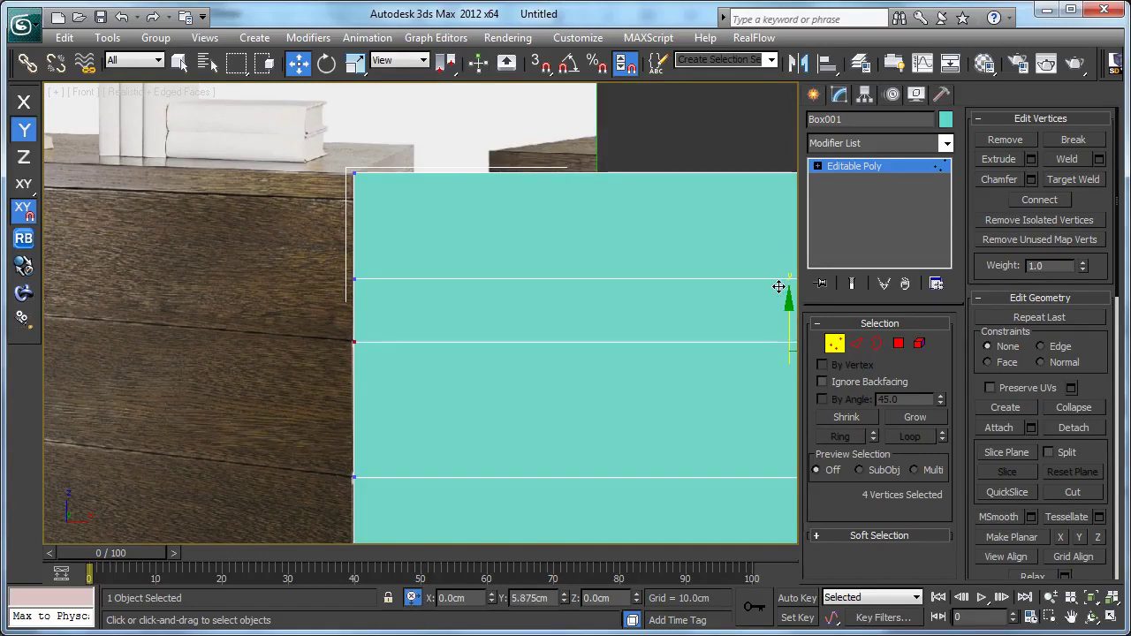
Raise the uppermost inner row of vertices to the underside of the pictured chest's top board.
middle_click_drag(672, 314, 485, 382)
scroll(485, 381, "down", 2)
scroll(614, 380, "down", 2)
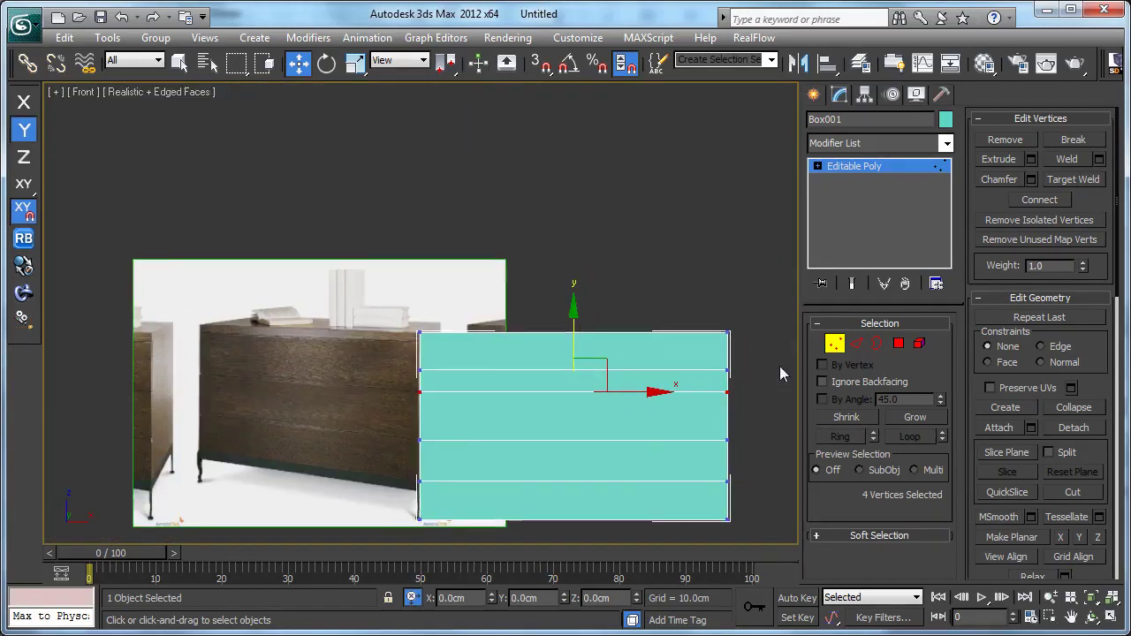
scroll(413, 367, "up", 4)
scroll(510, 369, "down", 2)
middle_click_drag(501, 371, 402, 376)
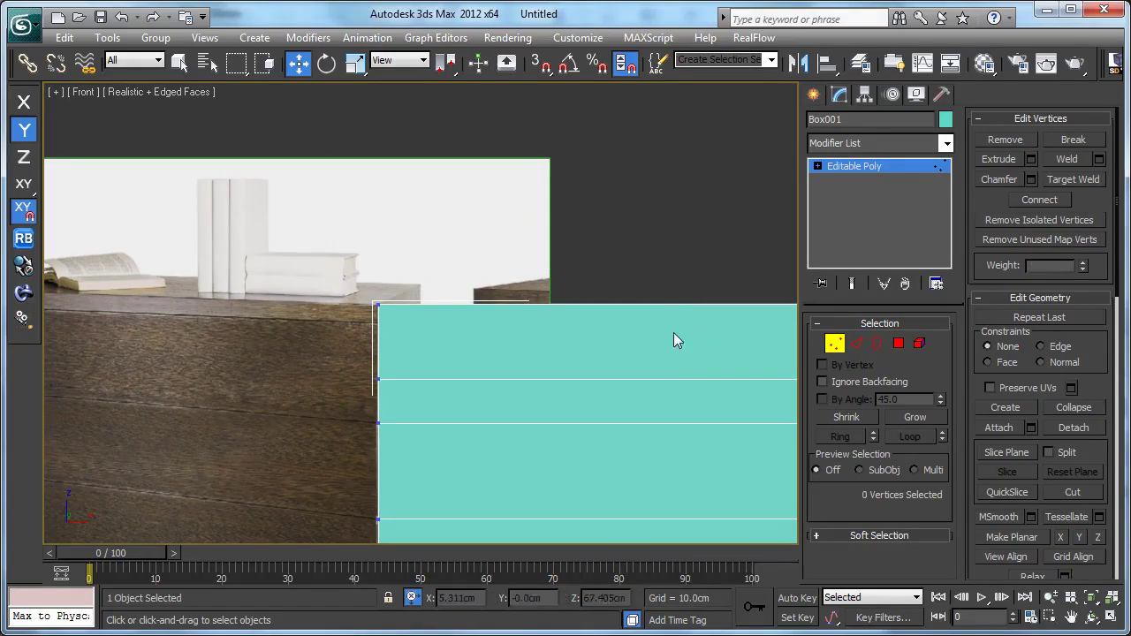
left_click_drag(684, 336, 684, 279)
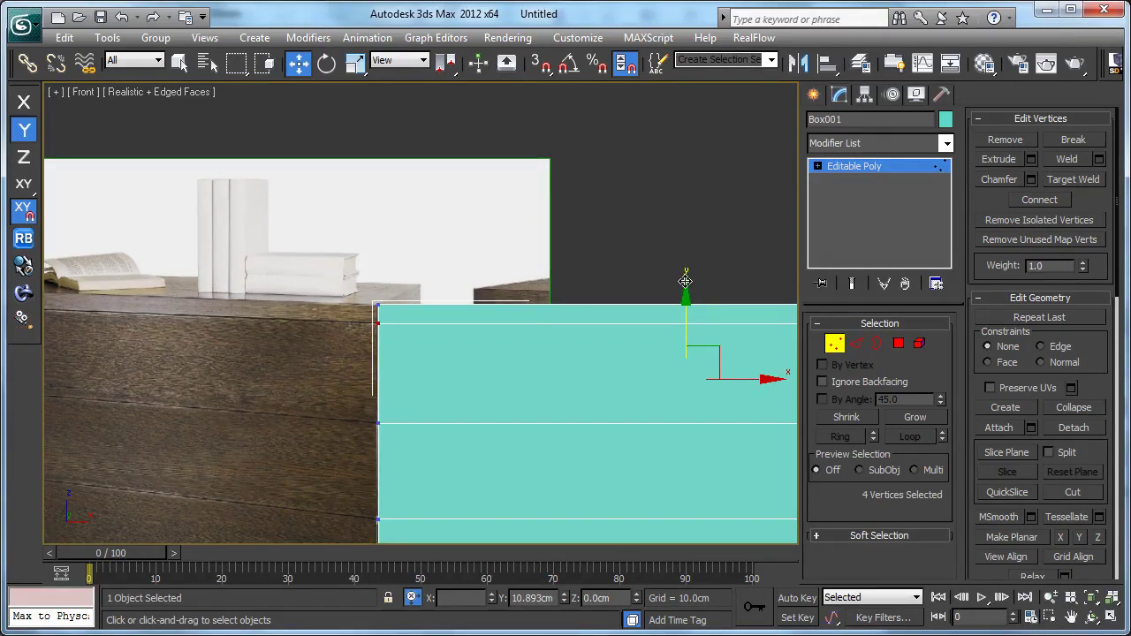
Leave vertex editing and compare the box's horizontal divisions with the drawer joints in the reference picture.
key("1")
scroll(533, 305, "down", 2)
middle_click_drag(533, 305, 443, 242)
scroll(564, 263, "up", 1)
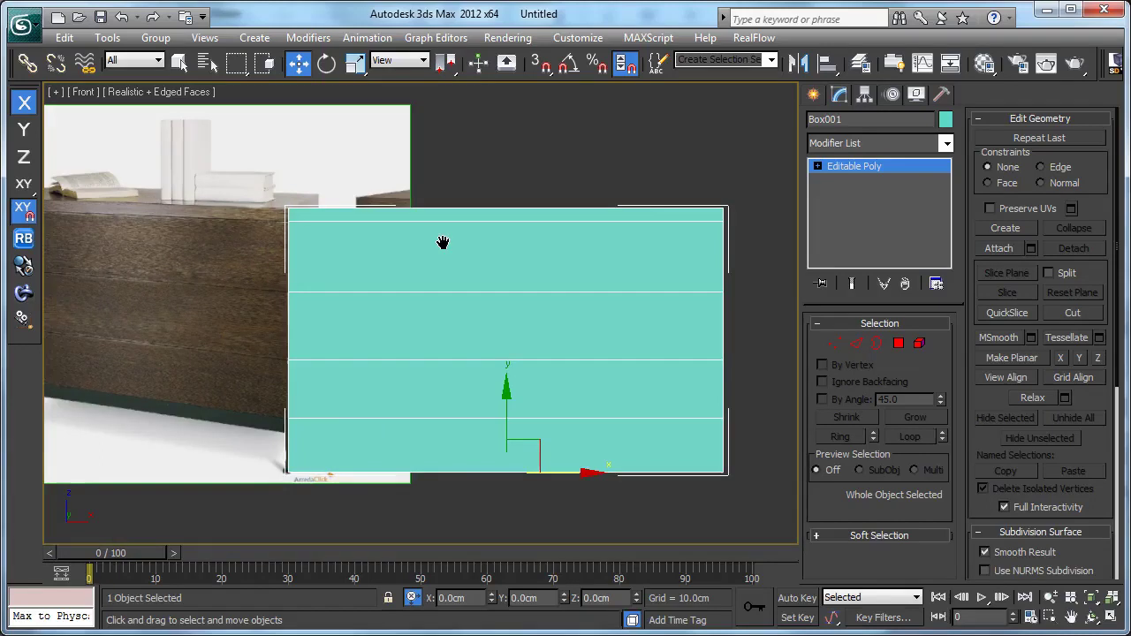
middle_click_drag(366, 277, 442, 232)
scroll(382, 306, "up", 3)
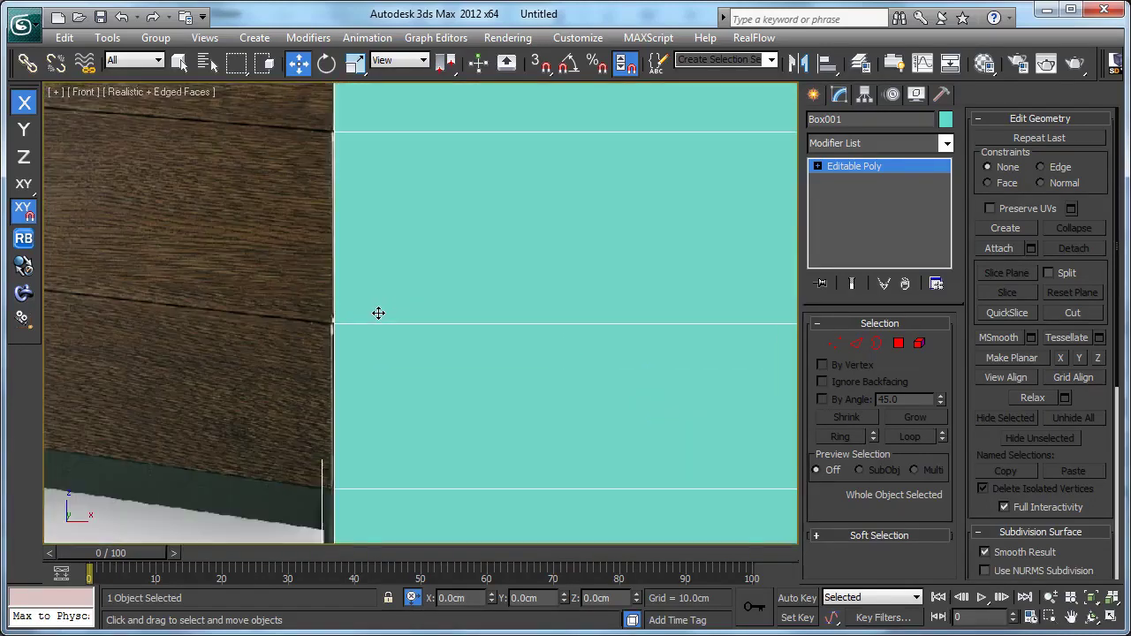
scroll(378, 313, "down", 5)
middle_click_drag(378, 313, 327, 336)
scroll(366, 327, "down", 3)
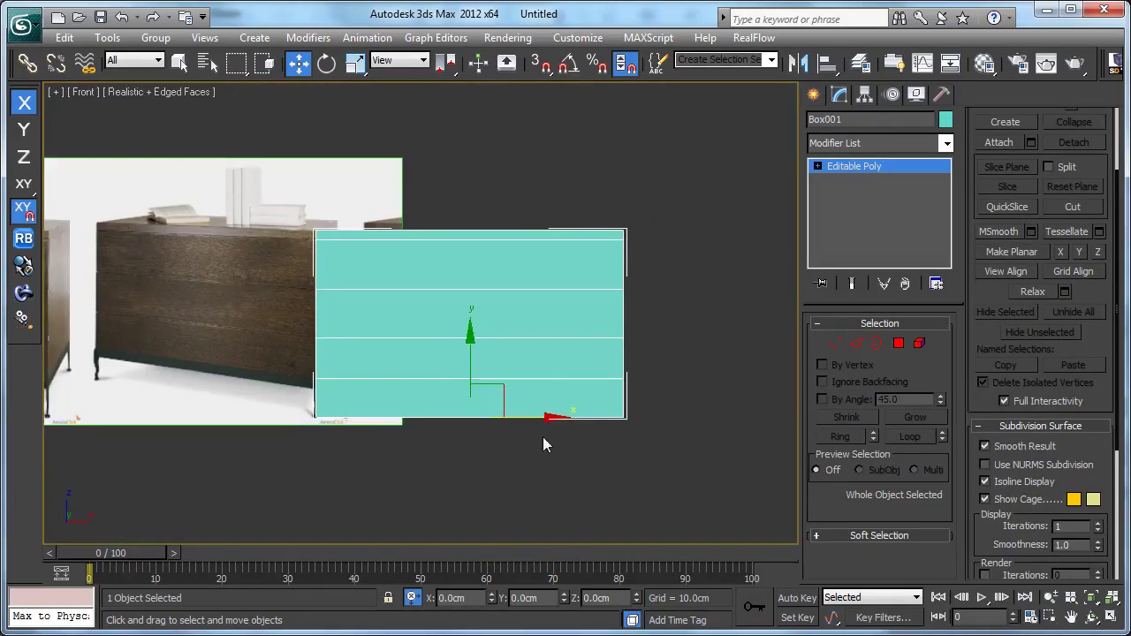
Nudge the box slightly along X away from the pictured chest and check its divisions against the drawer joints.
mouse_move(530, 417)
left_mouse_down()
mouse_move(579, 418)
mouse_move(518, 406)
mouse_move(532, 405)
left_mouse_up()
scroll(292, 224, "up", 3)
scroll(292, 224, "down", 1)
middle_click_drag(299, 222, 452, 130)
scroll(480, 227, "up", 4)
scroll(510, 197, "down", 3)
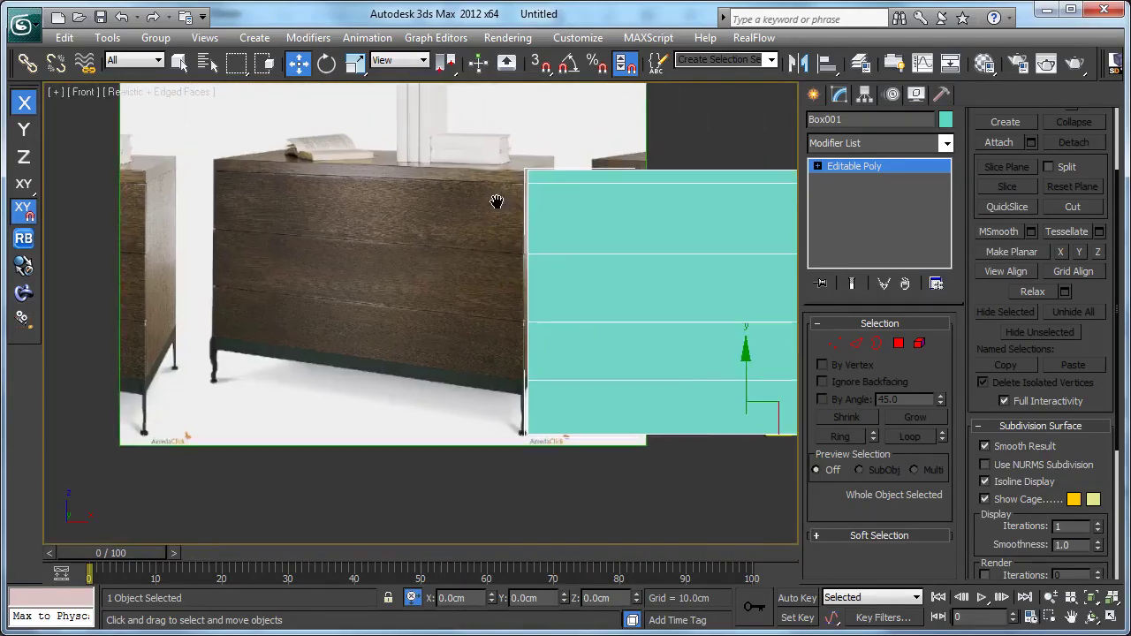
scroll(496, 199, "up", 3)
scroll(496, 200, "down", 3)
middle_click_drag(456, 205, 381, 222)
middle_click_drag(521, 243, 389, 248)
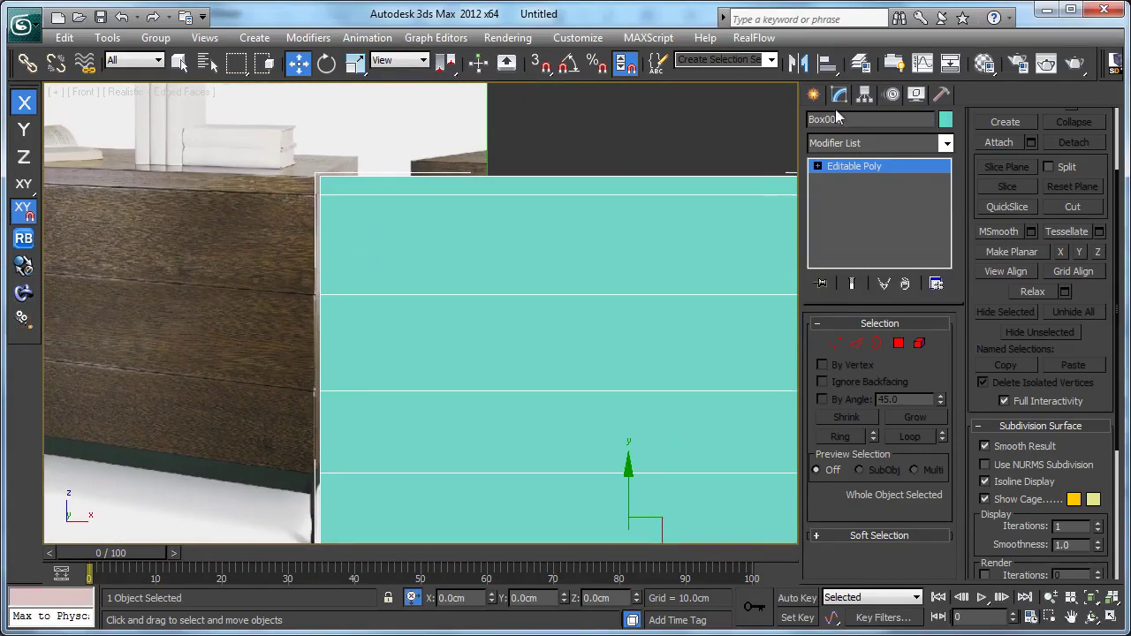
Using 2.5D vertex snapping, create a box over the top drawer band, about 19.5 cm by 120 cm and 15.3 cm deep.
left_click(815, 96)
left_click(856, 205)
scroll(629, 226, "down", 3)
middle_click_drag(629, 225, 498, 228)
scroll(498, 228, "up", 3)
left_click(551, 69)
left_click_drag(551, 68, 542, 122)
mouse_move(540, 180)
middle_mouse_down()
mouse_move(507, 195)
mouse_move(372, 157)
middle_mouse_up()
middle_click_drag(623, 184, 736, 184)
left_click_drag(747, 177, 138, 272)
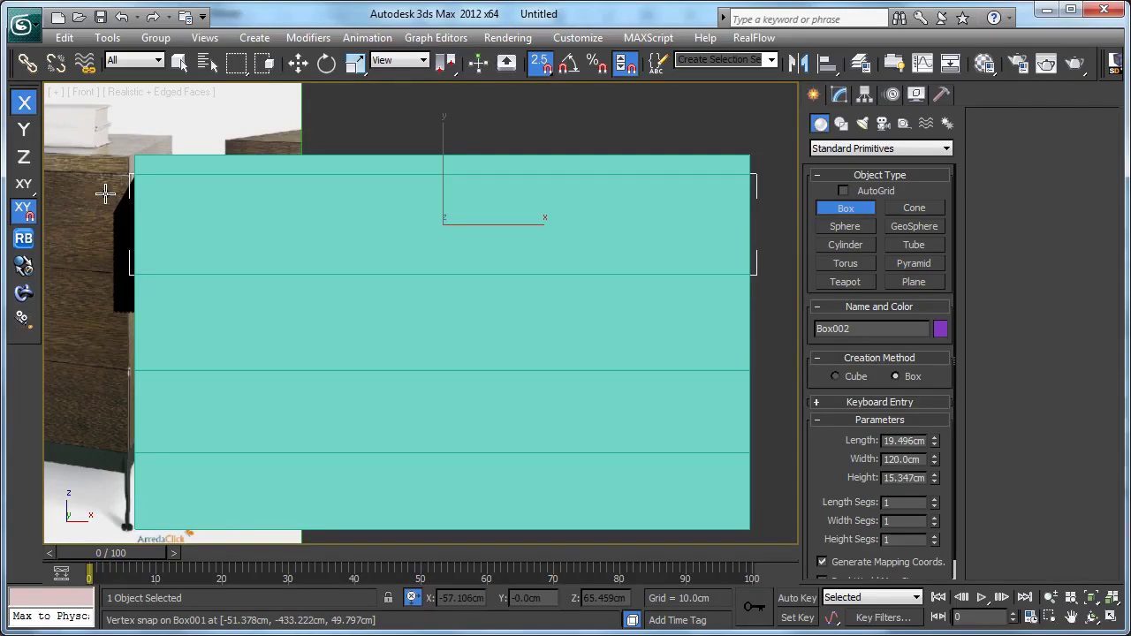
In the perspective view, move the new drawer box along Y so it stands clear in front of the teal box.
key("z")
middle_click_drag(291, 309, 416, 316, "alt")
scroll(417, 317, "down", 4)
key("w")
left_click_drag(387, 302, 536, 350)
key("z")
middle_click_drag(567, 374, 542, 356, "alt")
Set the drawer box's height to 1 cm and convert it to an Editable Poly.
left_click(840, 94)
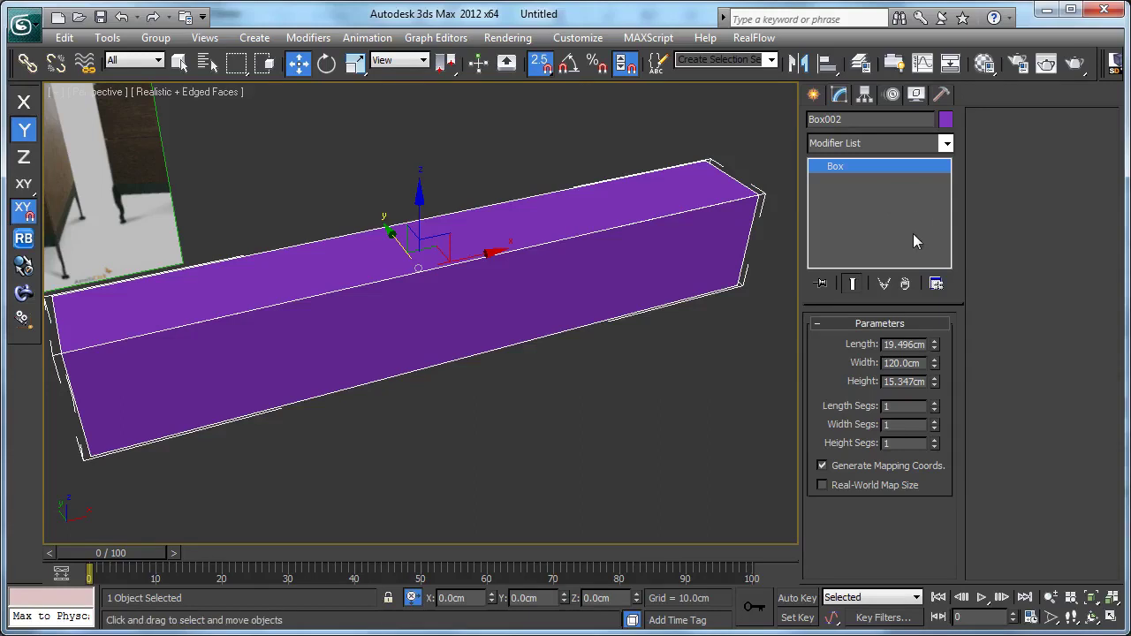
right_click(904, 195)
left_click(882, 179)
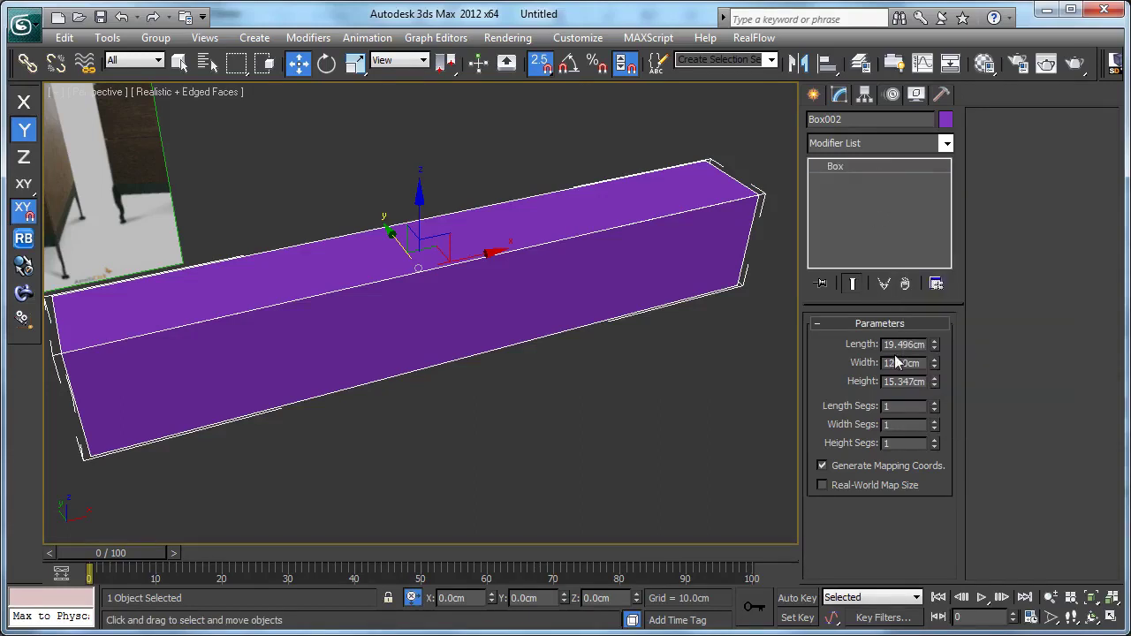
key("Tab")
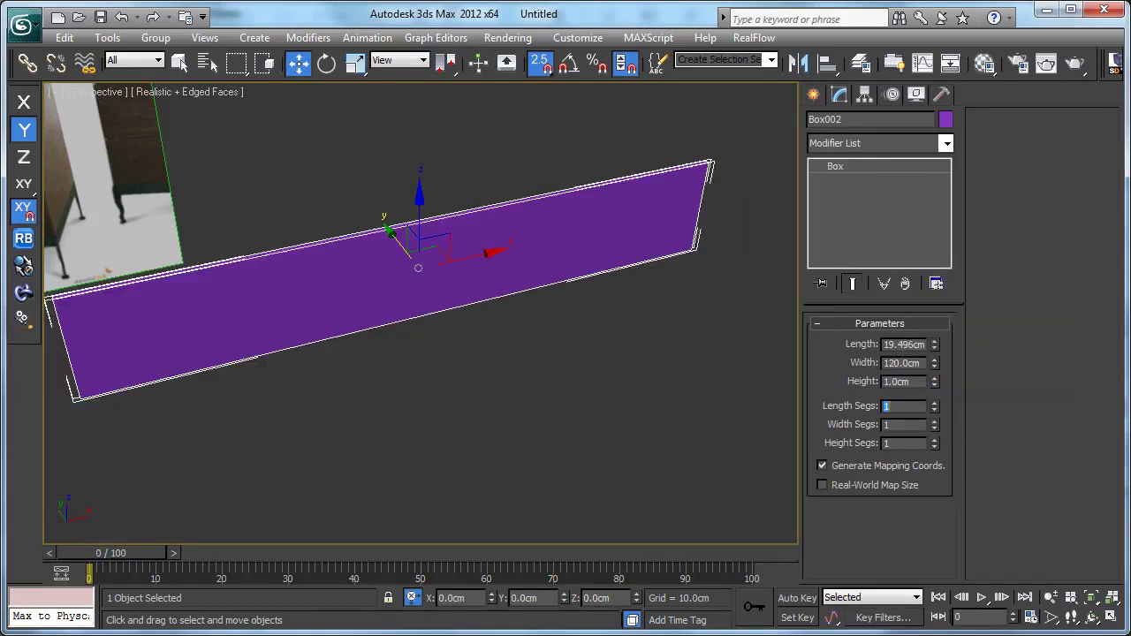
middle_click_drag(524, 227, 531, 263, "alt")
right_click(847, 198)
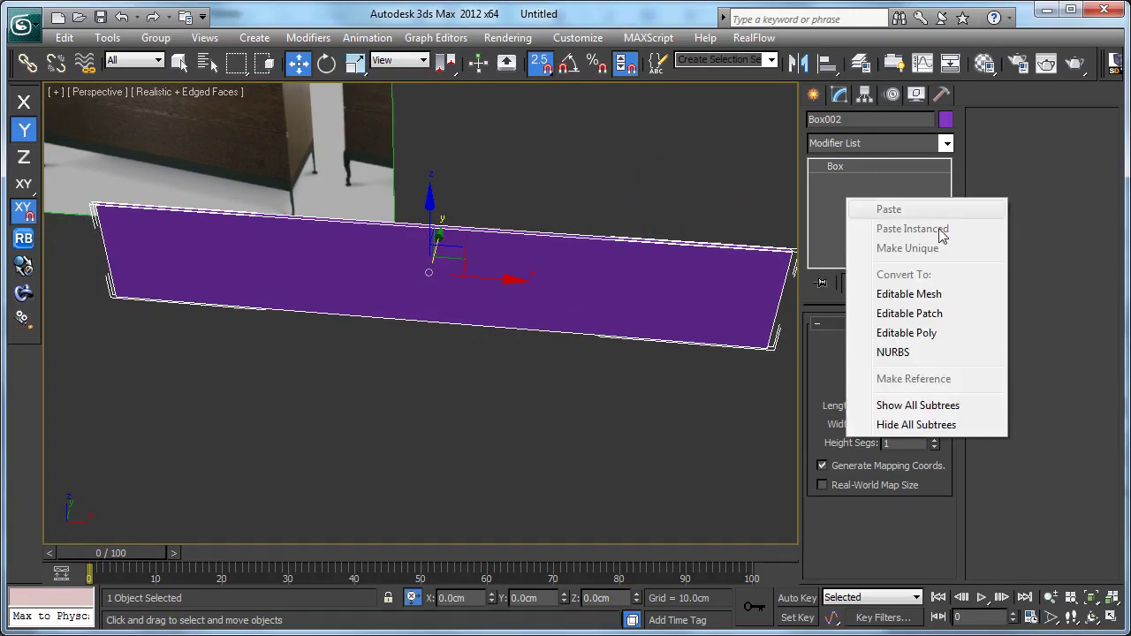
left_click(944, 332)
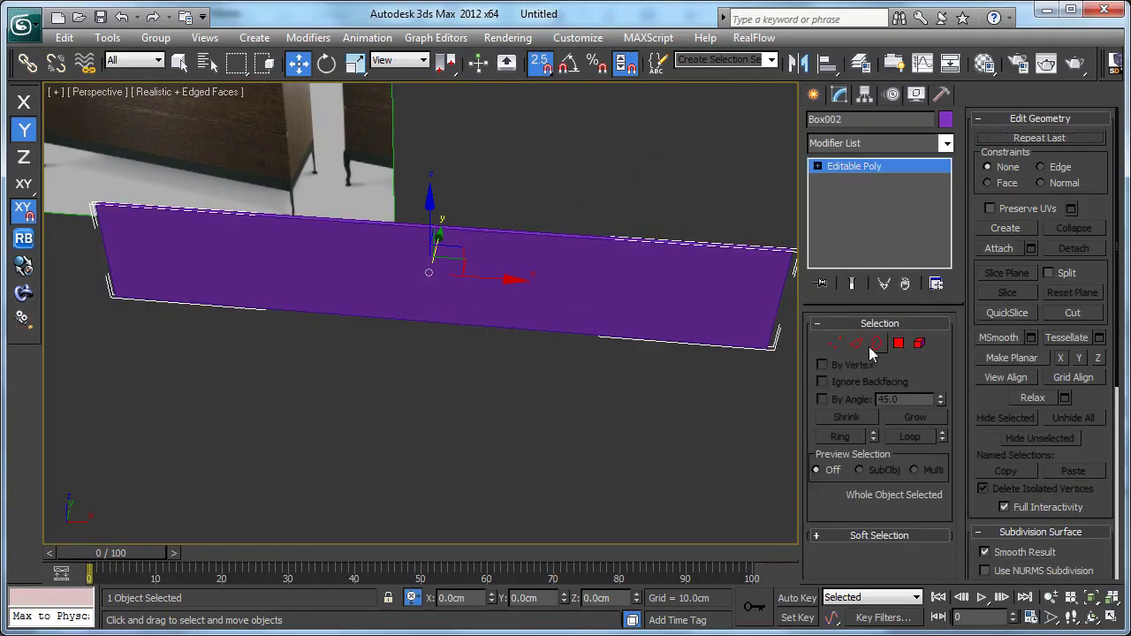
Connect the drawer panel's four long edges with 5 segments and a pinch of 97.
left_click(857, 344)
middle_click_drag(616, 349, 631, 298, "alt")
left_click_drag(503, 429, 504, 428)
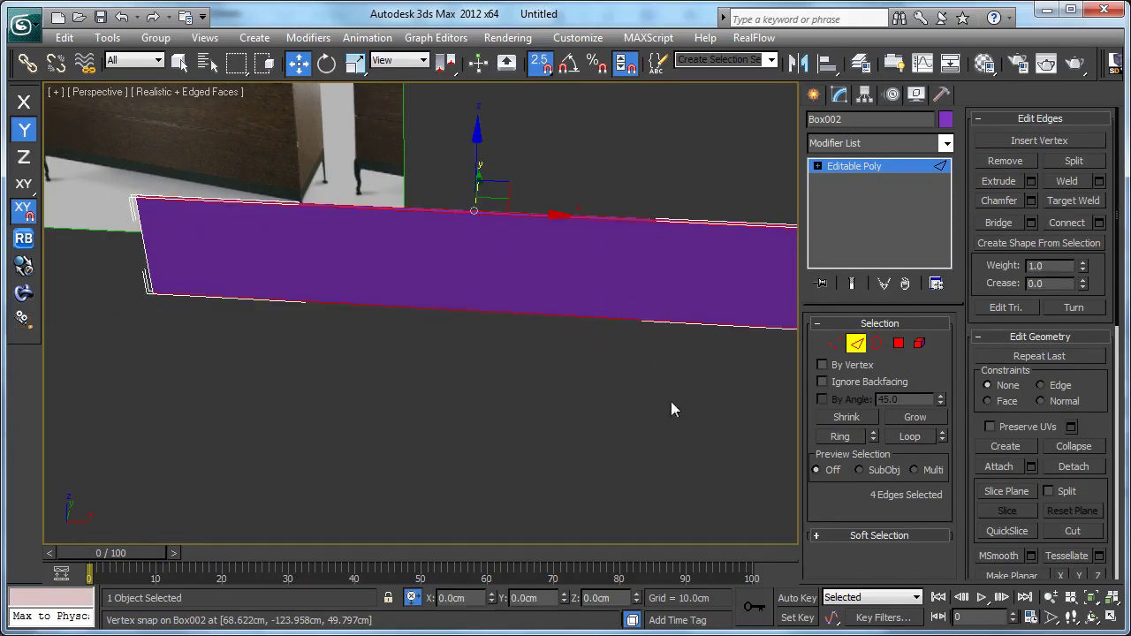
left_click(1100, 223)
left_click(437, 324)
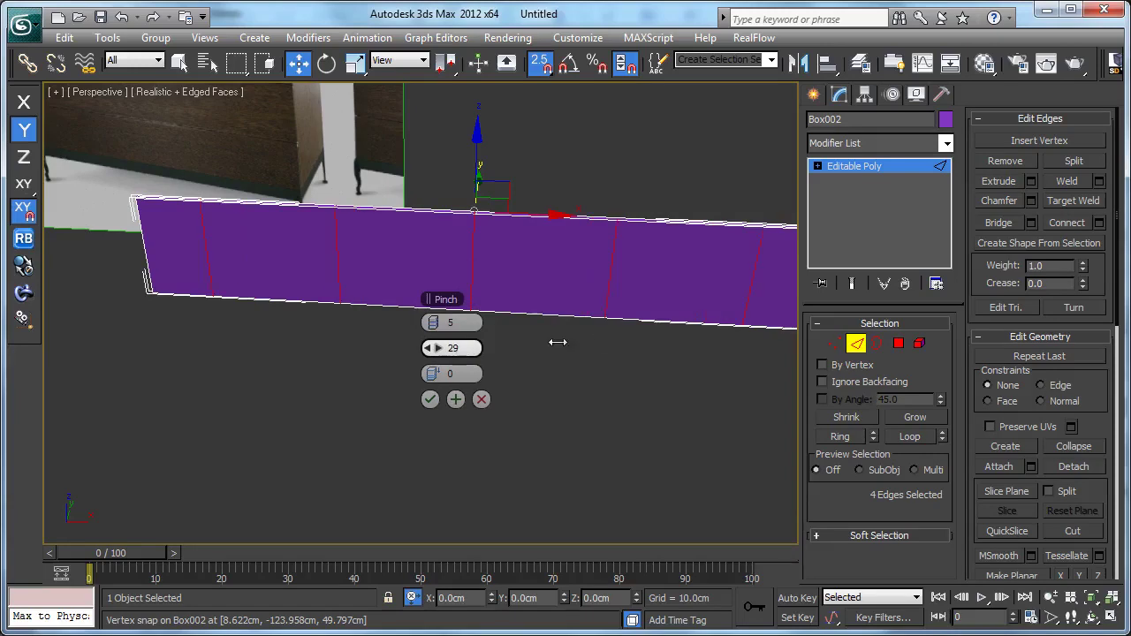
middle_click_drag(221, 184, 392, 215)
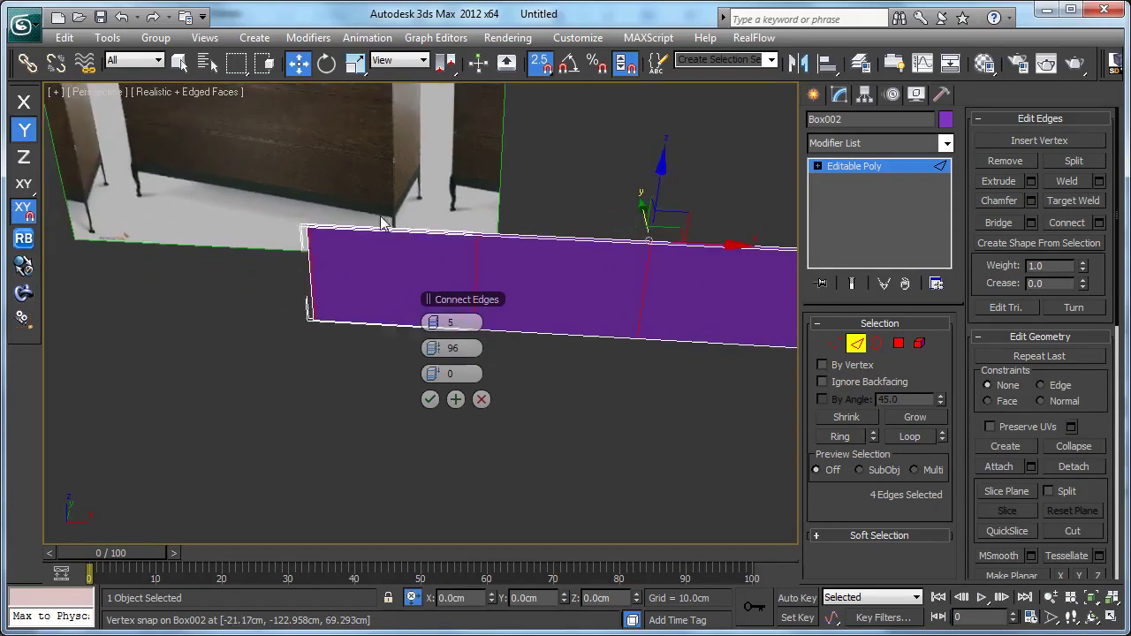
scroll(392, 215, "up", 5)
middle_click_drag(154, 178, 477, 357)
scroll(249, 240, "up", 3)
scroll(239, 174, "up", 2)
middle_click_drag(239, 174, 347, 350)
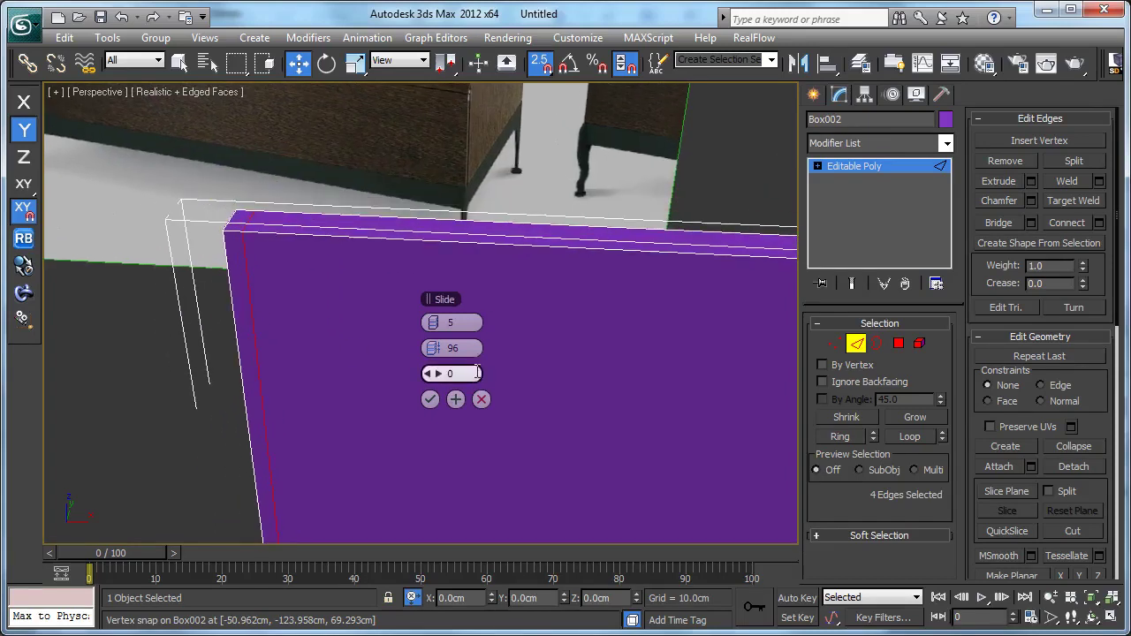
left_click(438, 350)
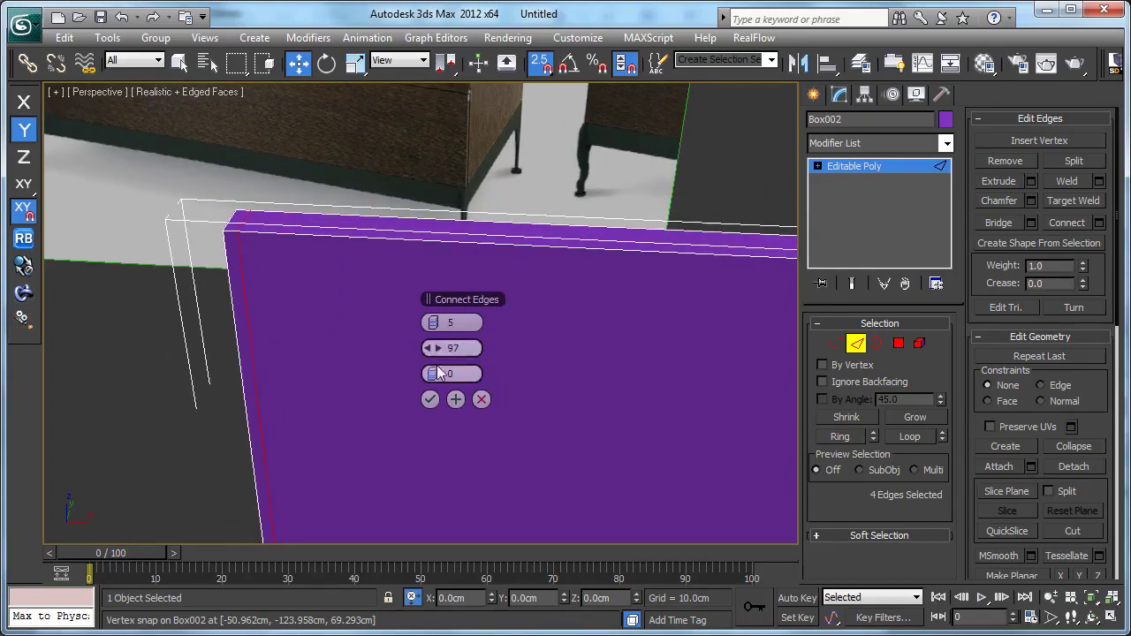
left_click(436, 400)
Connect the drawer panel's vertical edges with 2 segments and a pinch of 98, adding loops along its upper and lower borders.
scroll(256, 293, "down", 5)
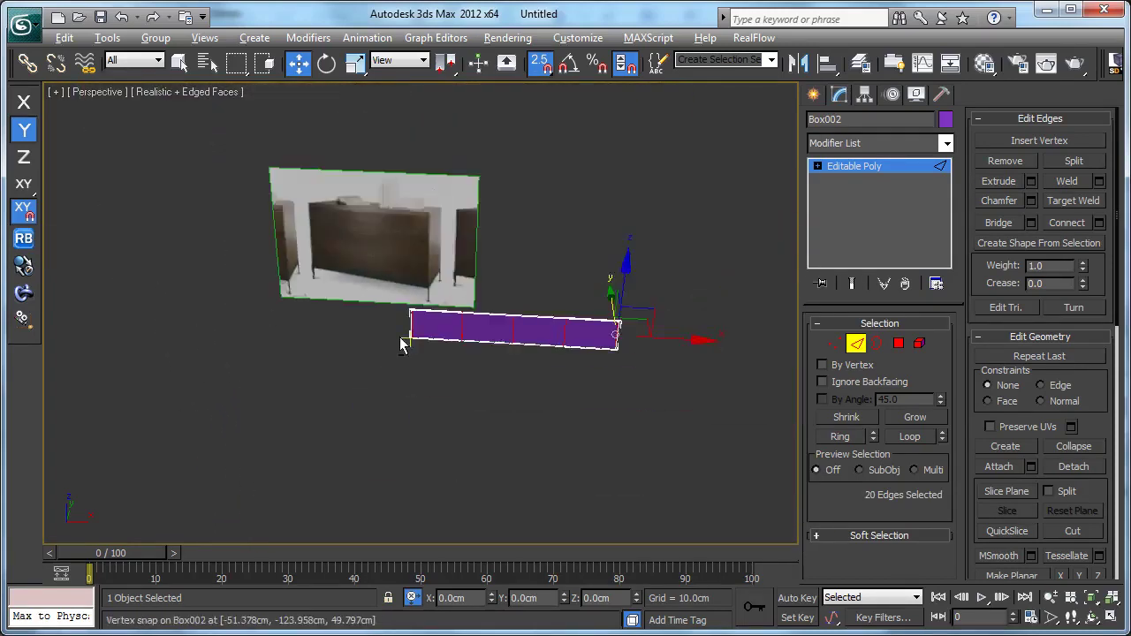
scroll(366, 341, "up", 3)
key("ctrl+d")
middle_click_drag(630, 415, 619, 411)
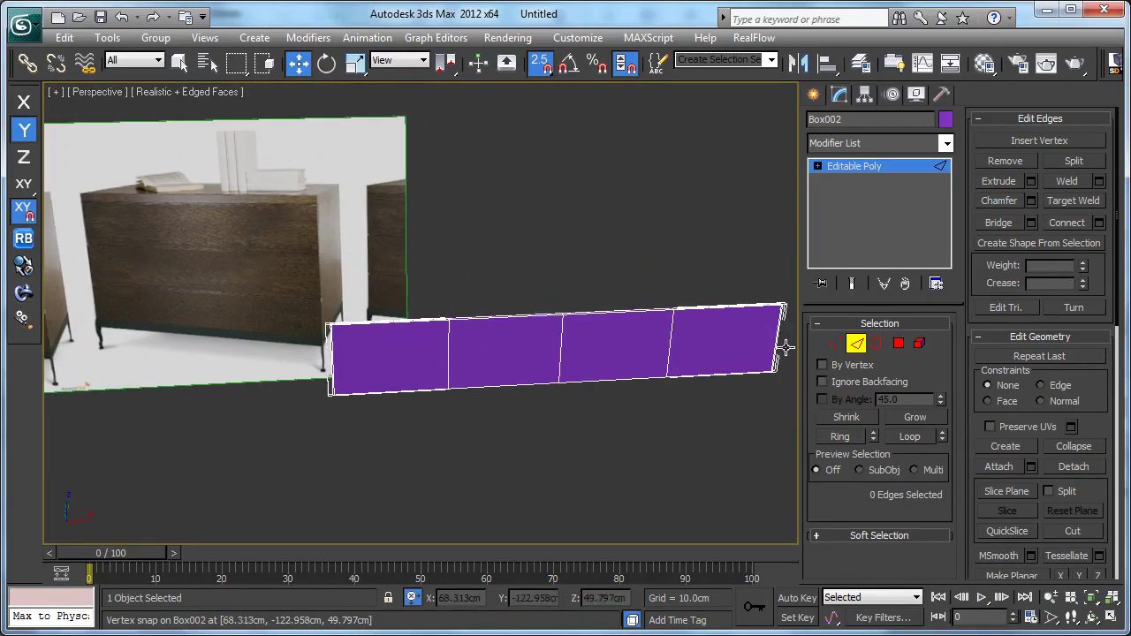
left_click_drag(256, 345, 273, 349)
scroll(273, 349, "up", 4)
middle_click_drag(273, 349, 525, 275)
scroll(512, 302, "up", 2)
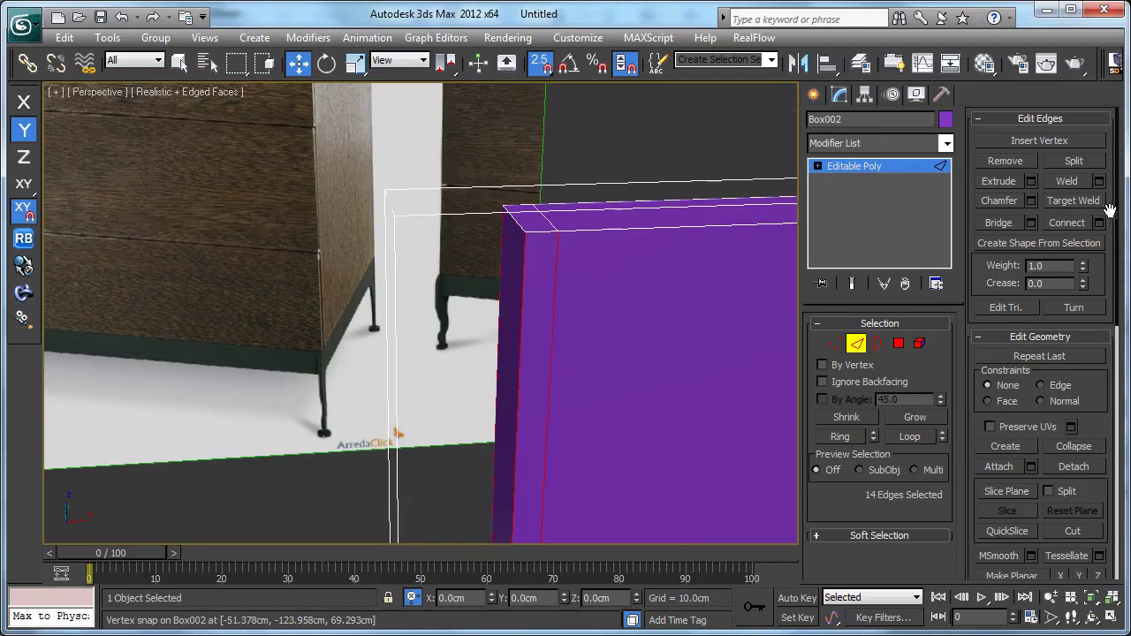
left_click(1100, 225)
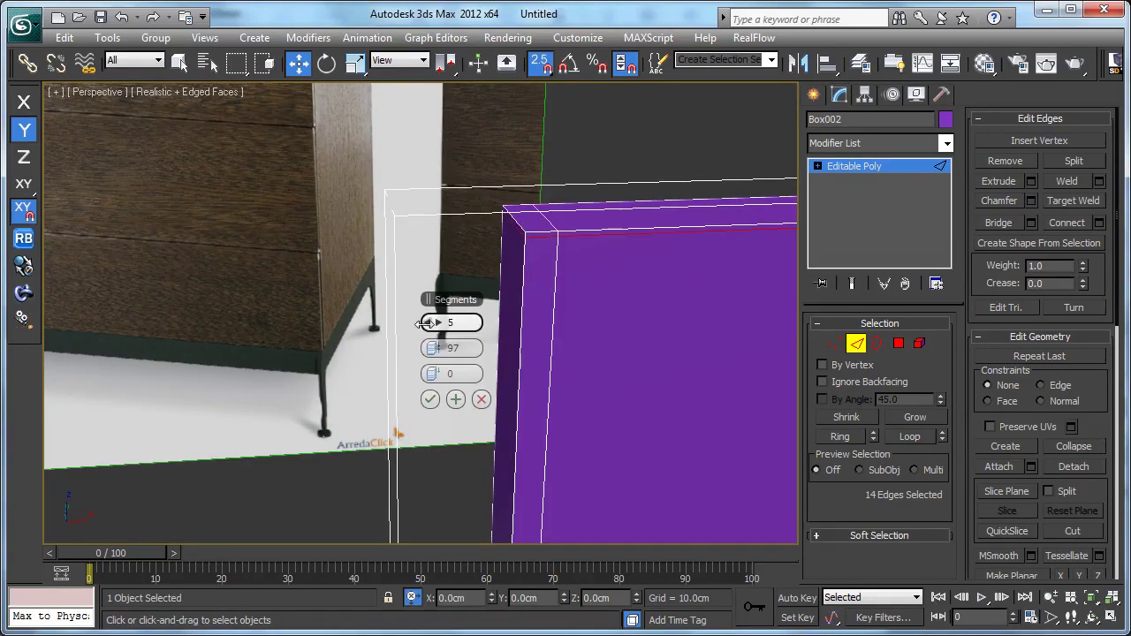
scroll(499, 300, "down", 3)
middle_click_drag(513, 221, 487, 189)
scroll(495, 250, "down", 2)
scroll(451, 290, "up", 5)
middle_click_drag(442, 299, 493, 555)
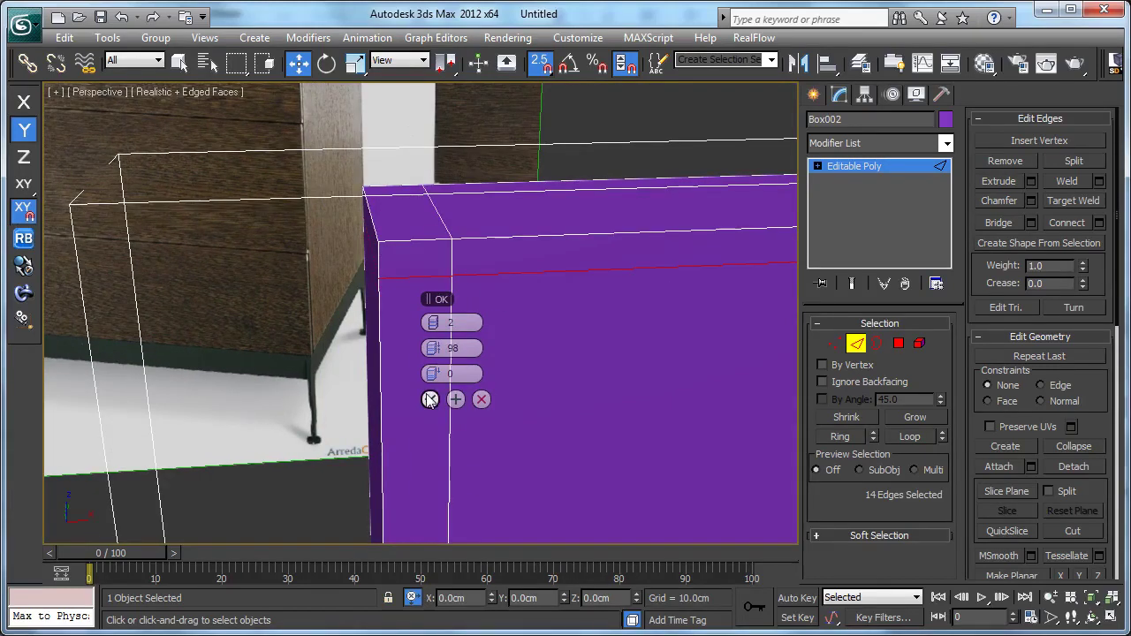
left_click(427, 349)
left_click(430, 401)
Ring-select the edges across the panel's thickness and connect them with 2 segments and a pinch of 69.
scroll(446, 295, "down", 3)
middle_click_drag(495, 298, 487, 293, "alt")
key("z")
middle_click_drag(375, 292, 467, 315, "alt")
middle_click_drag(467, 315, 506, 194)
scroll(507, 195, "up", 5)
middle_click_drag(202, 388, 364, 402)
middle_click_drag(575, 442, 444, 384)
left_click(425, 356)
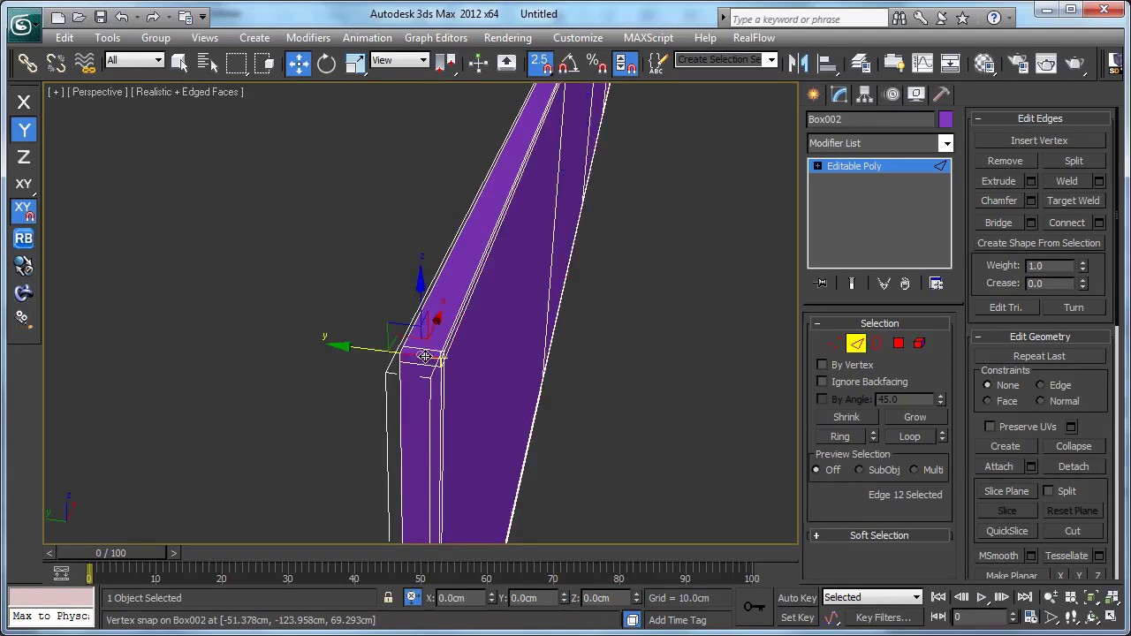
key("alt+r")
middle_click_drag(520, 376, 297, 473)
scroll(560, 397, "down", 4)
scroll(439, 418, "up", 7)
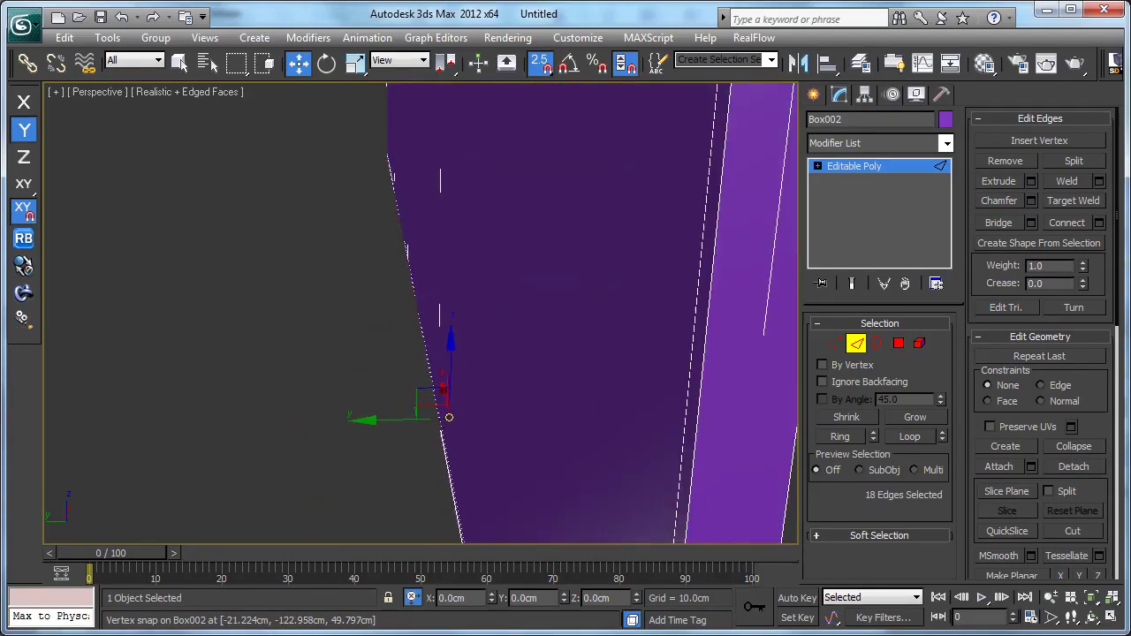
middle_click_drag(506, 274, 414, 411)
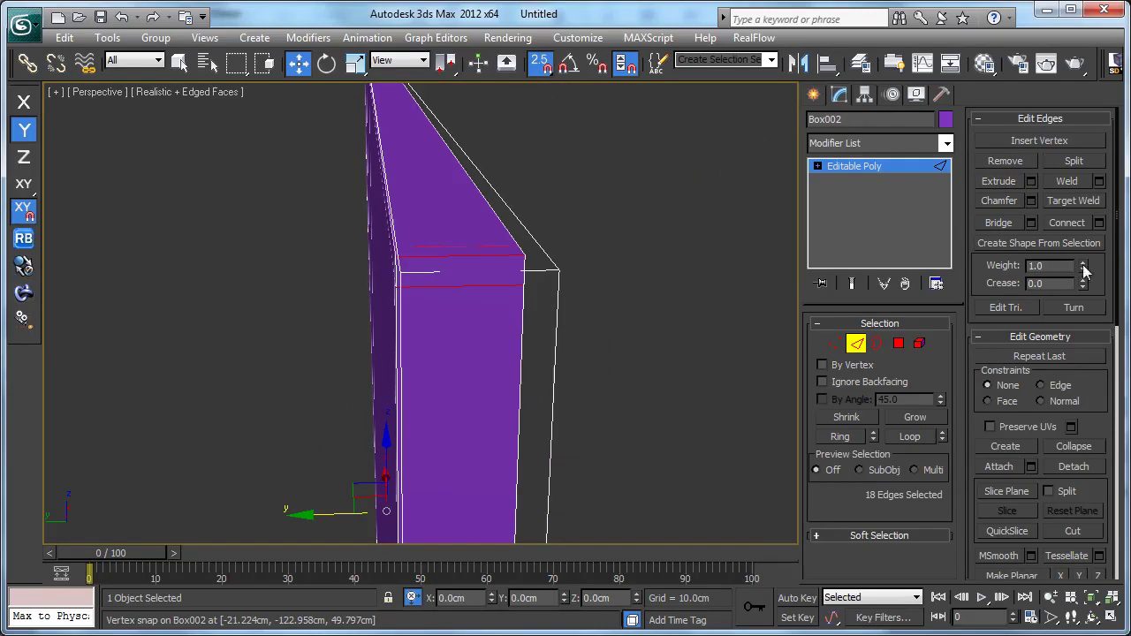
left_click(1100, 224)
left_click_drag(433, 350, 342, 342)
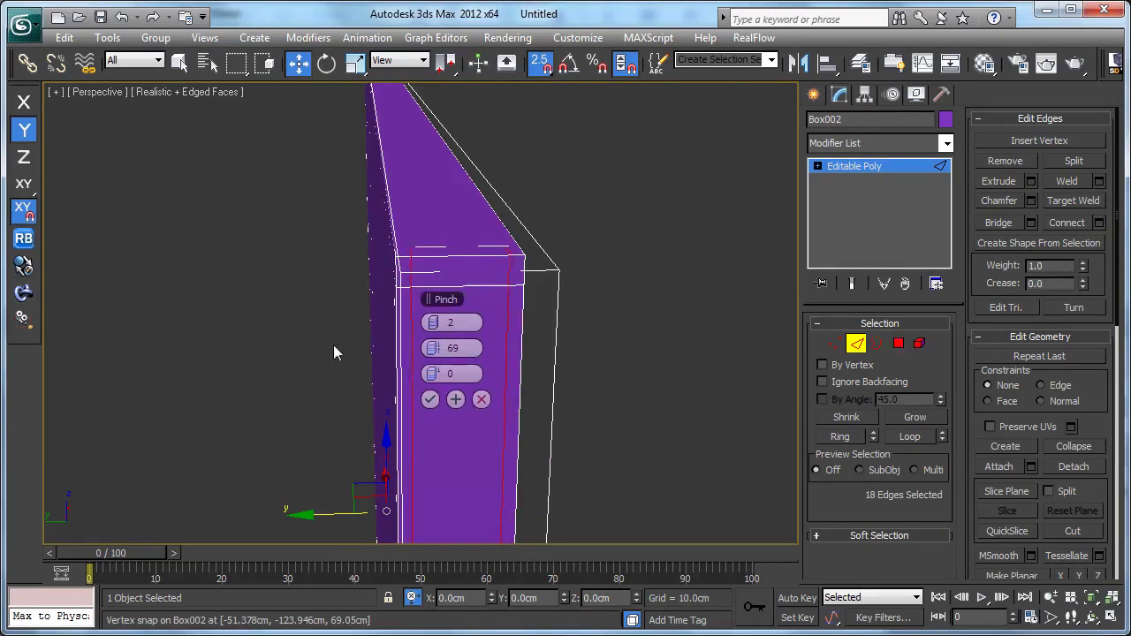
left_click(431, 400)
Apply a TurboSmooth modifier with 2 iterations to the drawer panel and inspect its rounded edges.
left_click(854, 166)
left_click(870, 145)
key("t")
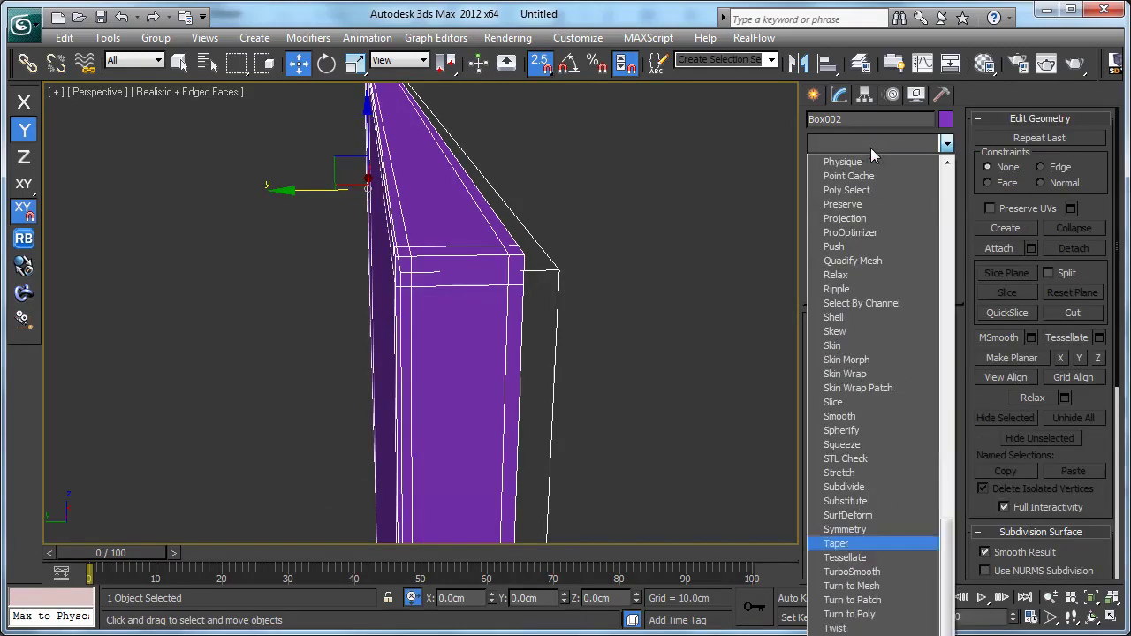
left_click(854, 572)
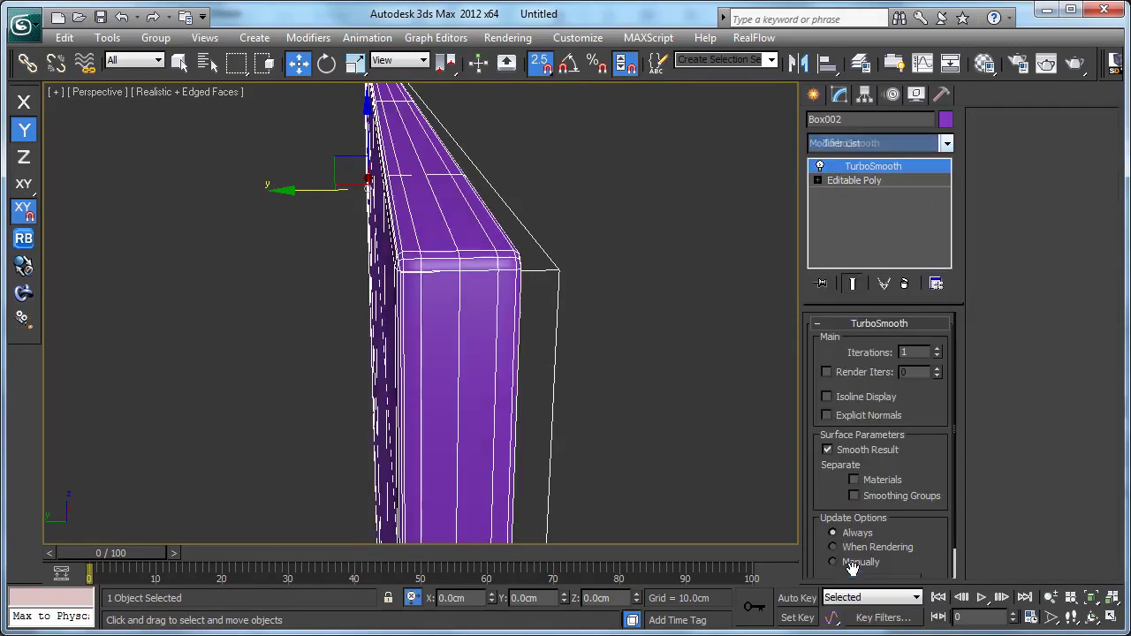
left_click(937, 349)
key("F4")
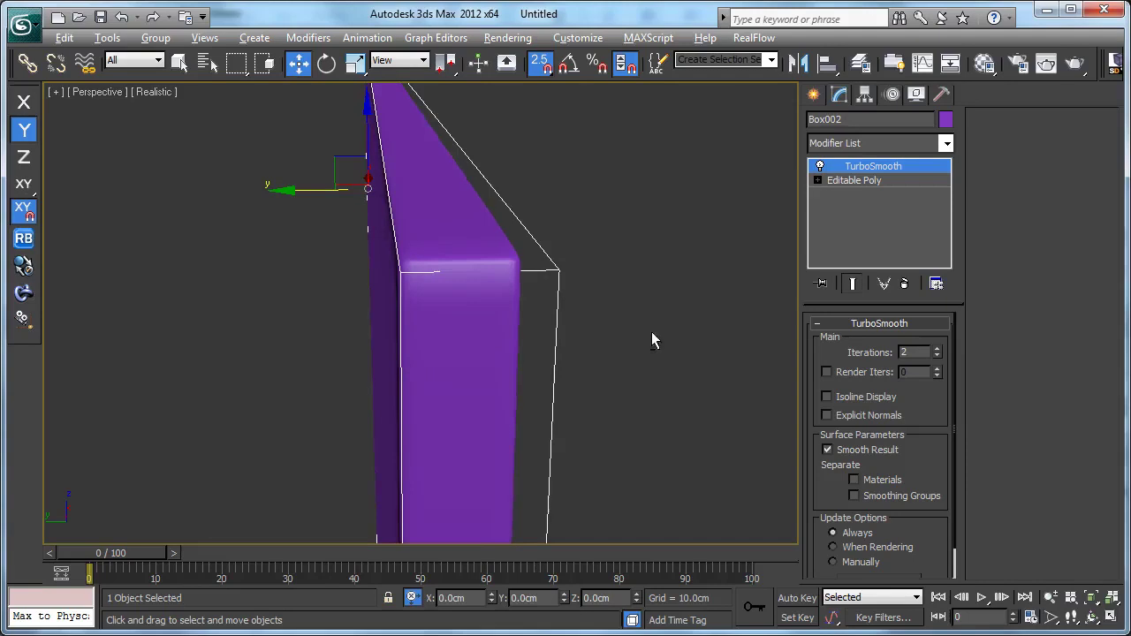
scroll(650, 350, "up", 4)
scroll(550, 325, "down", 5)
key("z")
middle_click_drag(563, 323, 573, 296, "alt")
scroll(541, 318, "up", 2)
key("F4")
scroll(609, 281, "down", 5)
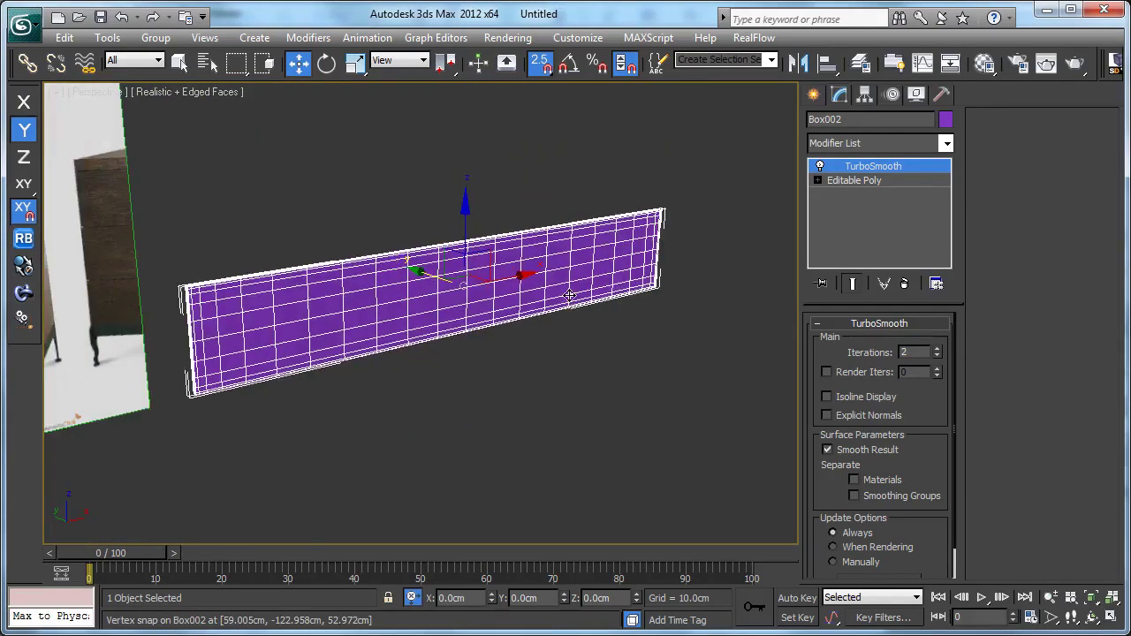
In the Top view with snapping off, move the drawer panel along Y to just in front of the teal box.
key("f")
scroll(571, 296, "down", 6)
scroll(542, 302, "up", 3)
key("t")
scroll(528, 283, "down", 8)
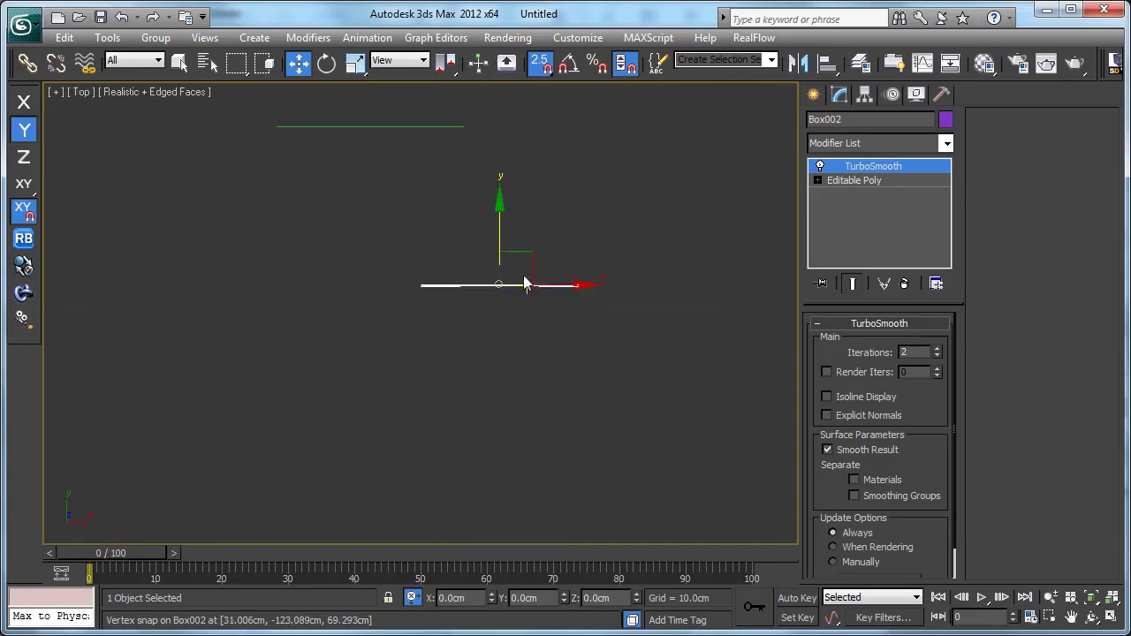
middle_click_drag(509, 272, 529, 204)
key("s")
left_click_drag(530, 173, 525, 361)
Switch the Front view to Shaded, turn off the panel's TurboSmooth effect, and display the view in wireframe.
key("f")
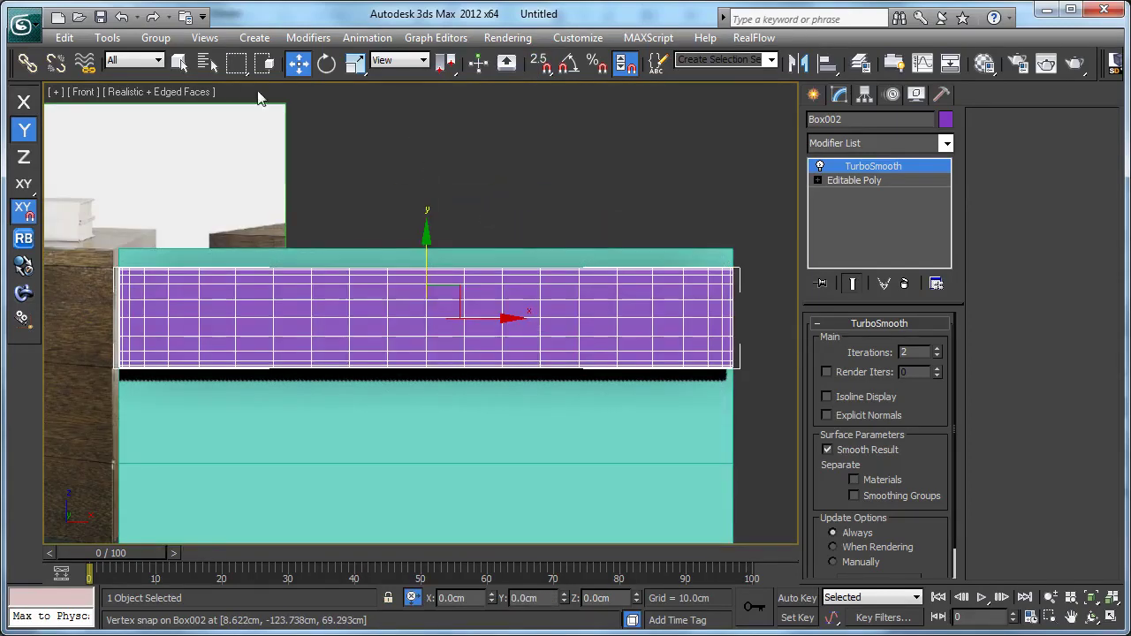
left_click(143, 95)
left_click(194, 132)
middle_click_drag(123, 247, 237, 215)
scroll(235, 281, "up", 5)
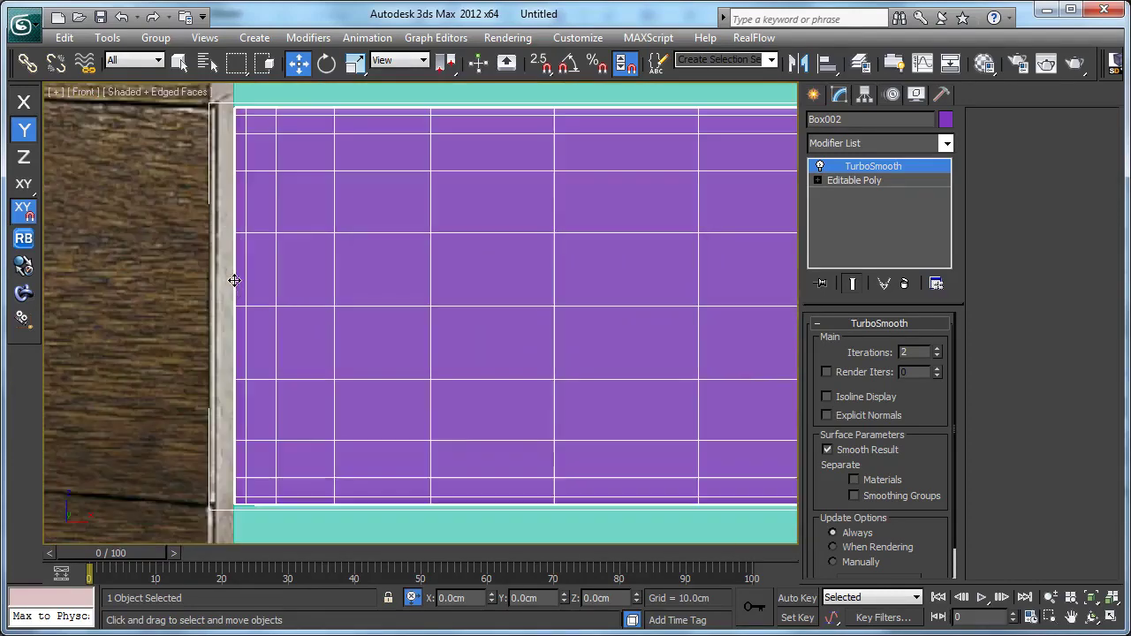
left_click(820, 166)
scroll(497, 186, "down", 6)
key("F3")
middle_click_drag(455, 201, 413, 133)
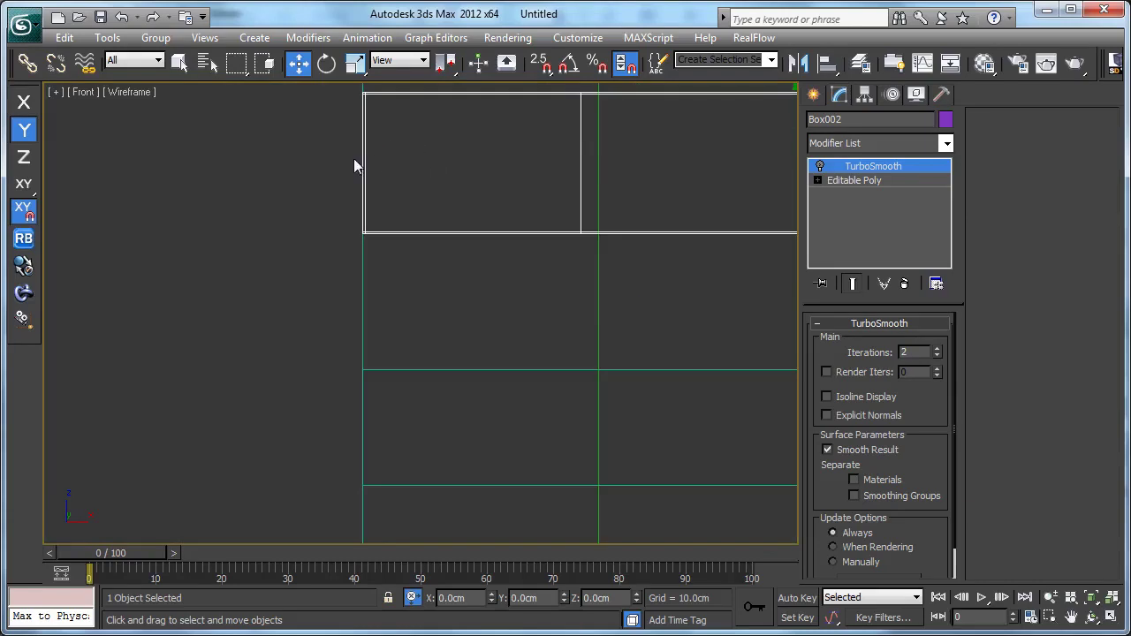
Clone the drawer panel downward along Y as one copy for the second drawer.
scroll(369, 161, "down", 3)
left_click_drag(576, 115, 574, 175, "shift")
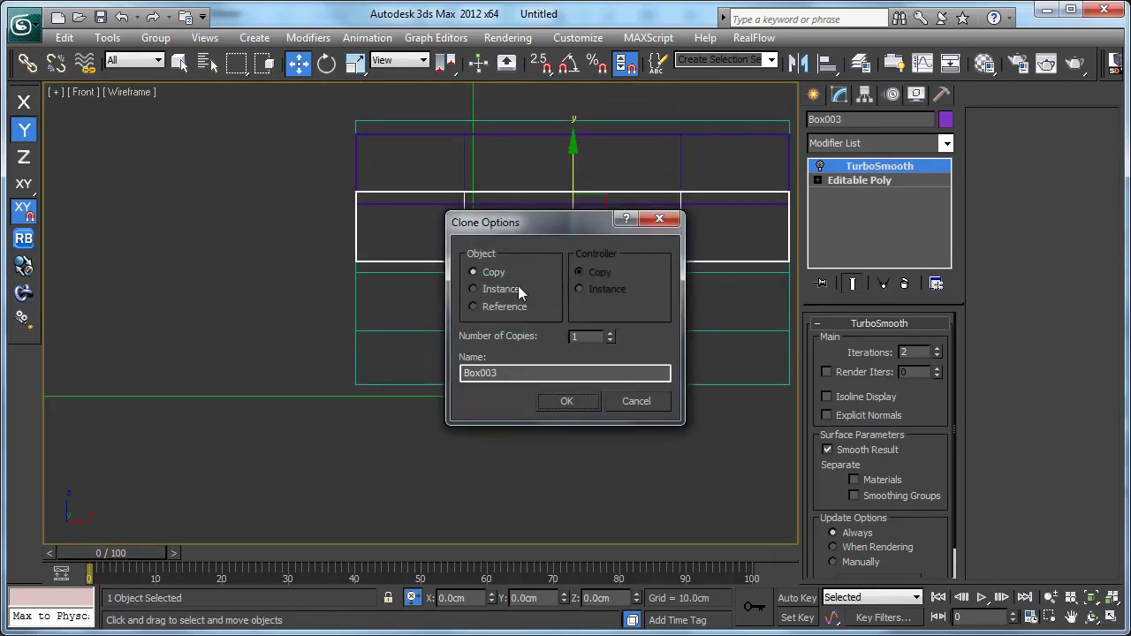
left_click(556, 405)
Snap the second drawer's upper edge to the first drawer's lower edge and offset it slightly down to leave a gap.
scroll(358, 257, "up", 4)
scroll(353, 227, "down", 1)
middle_click_drag(353, 228, 377, 381)
scroll(390, 222, "up", 2)
scroll(354, 228, "up", 4)
key("s")
left_click_drag(331, 235, 212, 433)
scroll(221, 430, "down", 5)
middle_click_drag(254, 432, 503, 199)
scroll(503, 198, "up", 5)
middle_click_drag(471, 128, 455, 206)
left_click_drag(448, 193, 446, 418)
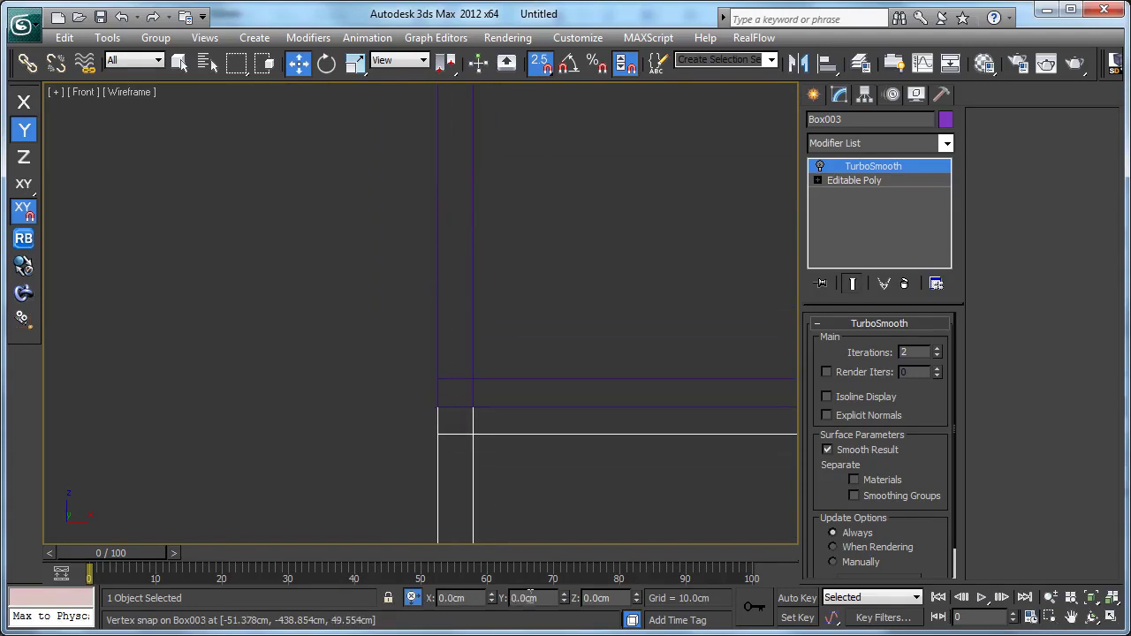
key("Tab")
Select the second drawer's lower vertices and snap them up to the guide box's drawer joint line.
middle_click_drag(480, 327, 480, 179)
scroll(432, 167, "down", 7)
middle_click_drag(432, 213, 271, 320)
scroll(272, 320, "down", 2)
left_click(867, 185)
key("1")
left_click_drag(618, 313, 101, 397)
scroll(282, 338, "up", 12)
scroll(209, 350, "up", 5)
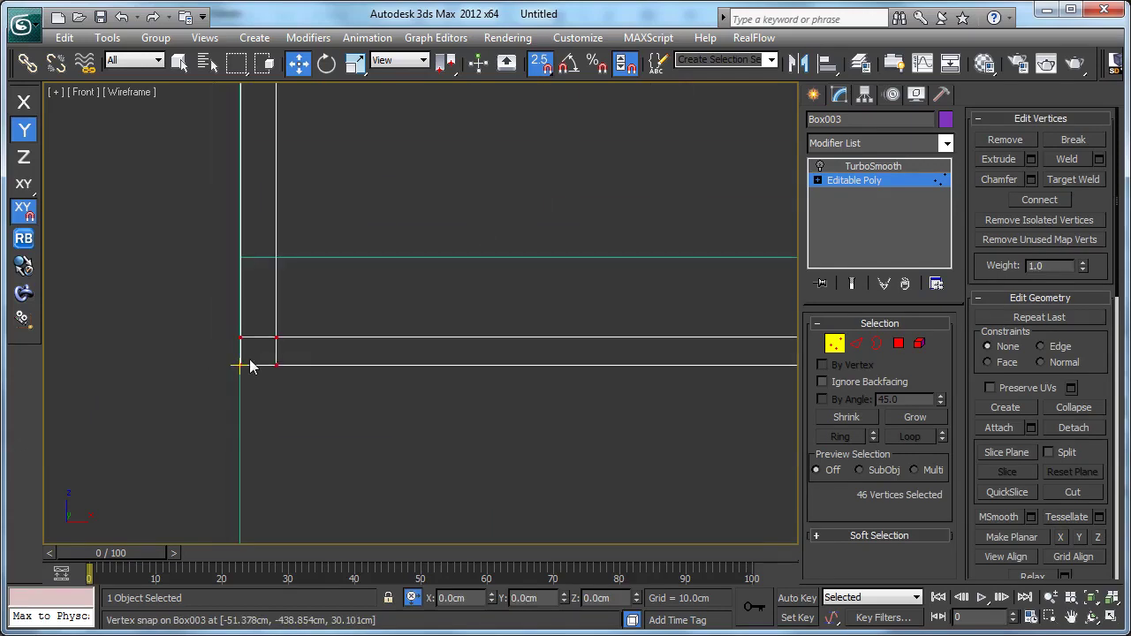
left_click_drag(276, 363, 242, 266)
key("1")
Copy the second drawer downward, snap the copy's upper edge to its lower edge, and offset it slightly down for a gap.
scroll(260, 295, "down", 15)
left_click_drag(567, 198, 537, 389, "shift")
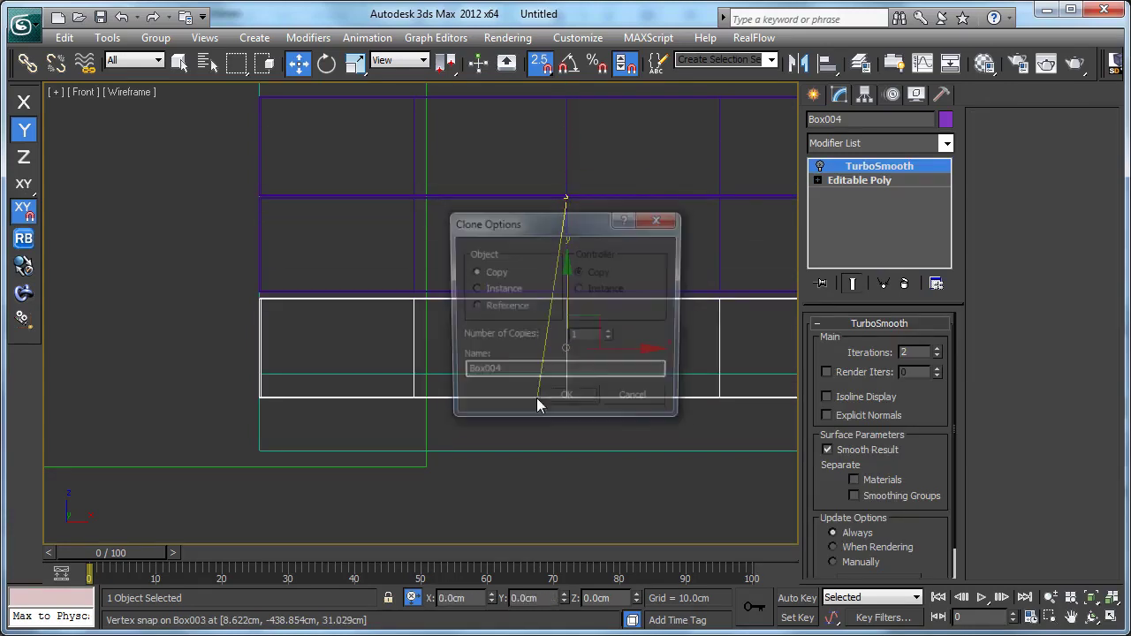
key("Return")
scroll(244, 323, "up", 4)
scroll(243, 322, "up", 2)
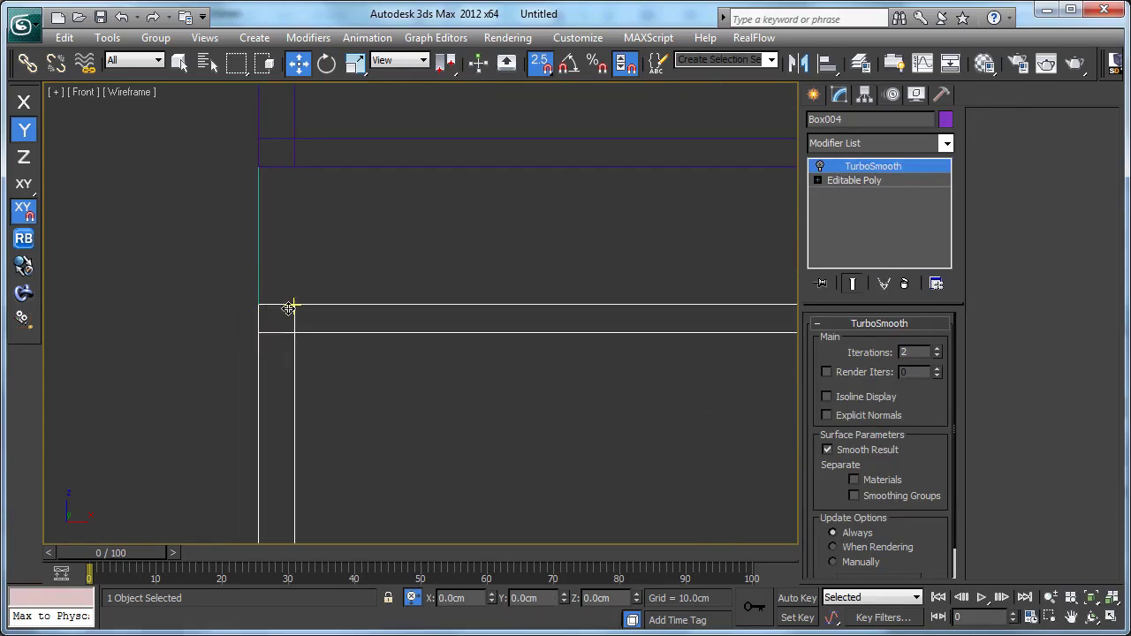
left_click_drag(296, 295, 295, 194)
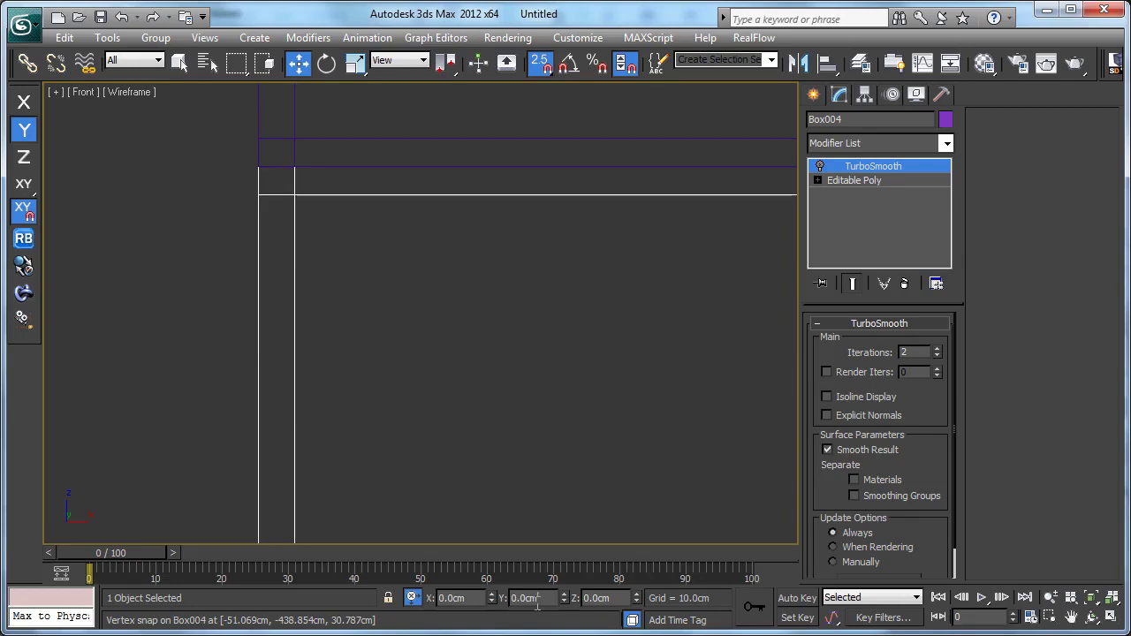
type("-1")
key("Tab")
Align the third drawer's lower vertices with the guide box's lowest joint line.
scroll(477, 280, "down", 8)
left_click(911, 177)
scroll(626, 280, "down", 3)
middle_click_drag(626, 280, 376, 270)
key("1")
left_click_drag(759, 320, 259, 256)
scroll(309, 331, "up", 10)
key("1")
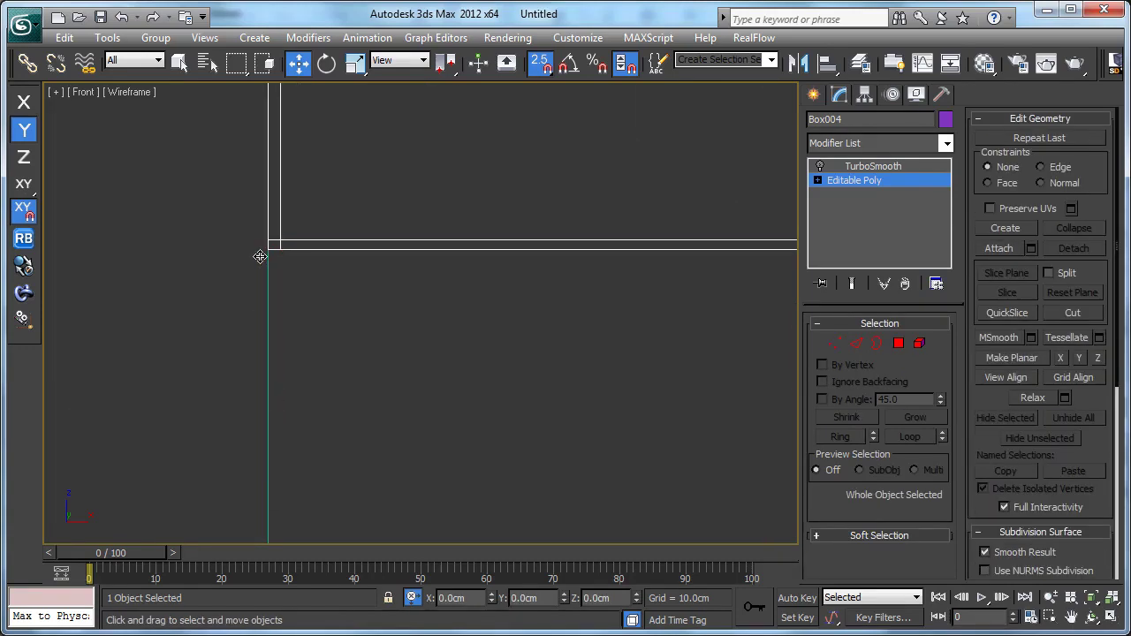
In the shaded perspective view, turn TurboSmooth back on for all three drawer panels.
key("p")
key("z")
middle_click_drag(260, 256, 330, 270, "alt")
key("F3")
middle_click_drag(508, 405, 571, 426, "alt")
scroll(569, 425, "up", 4)
middle_click_drag(630, 244, 741, 244)
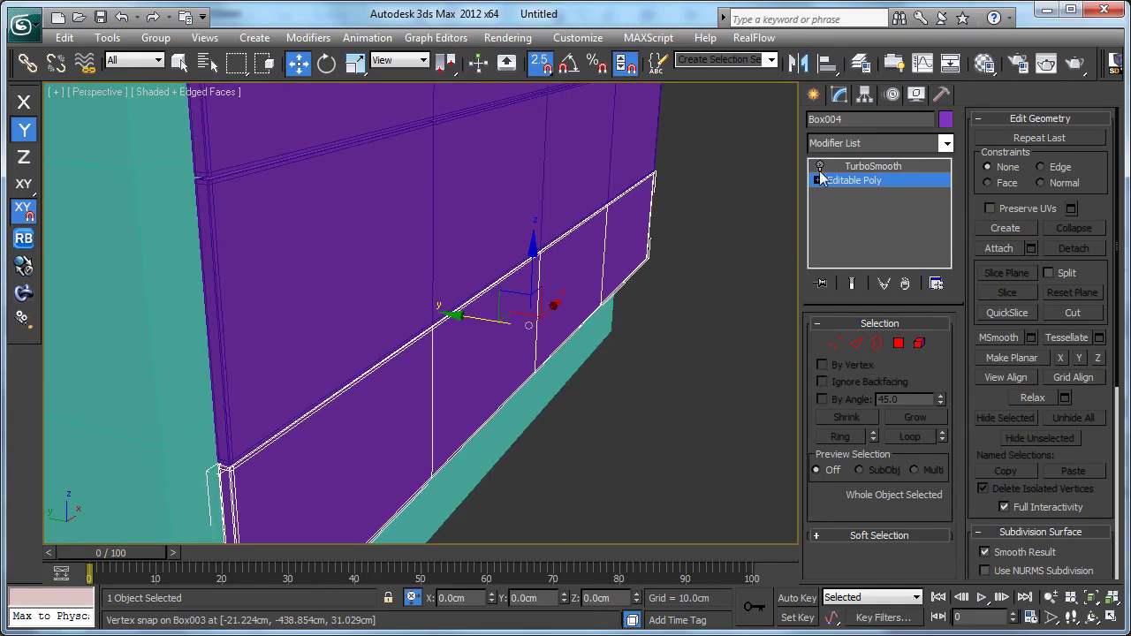
left_click(633, 161)
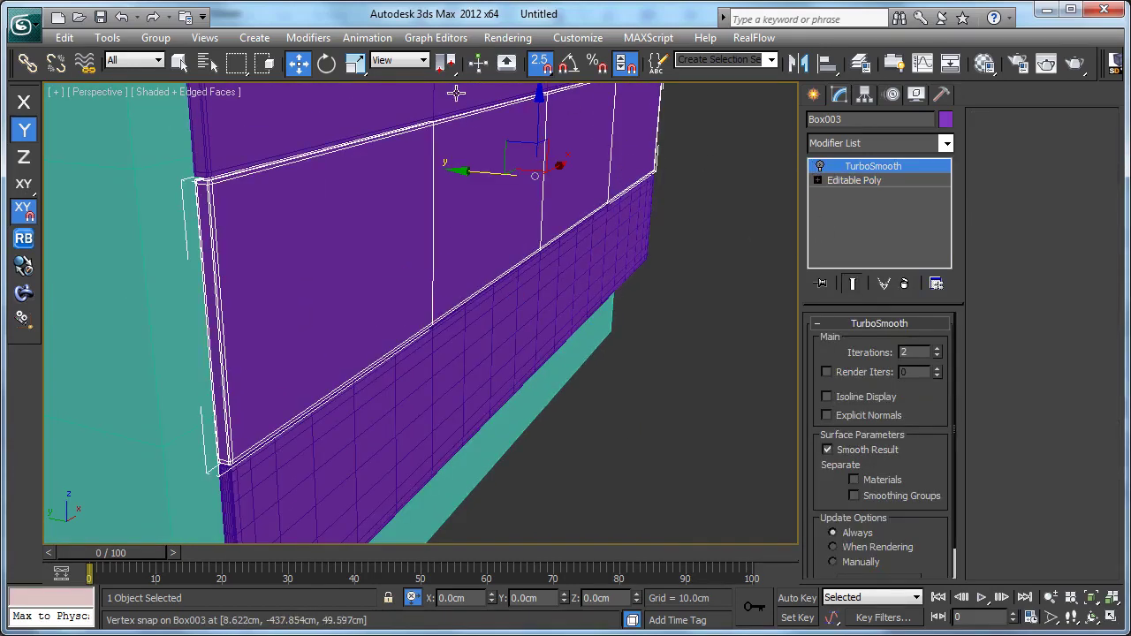
left_click(420, 93)
left_click(819, 168)
left_click(429, 157)
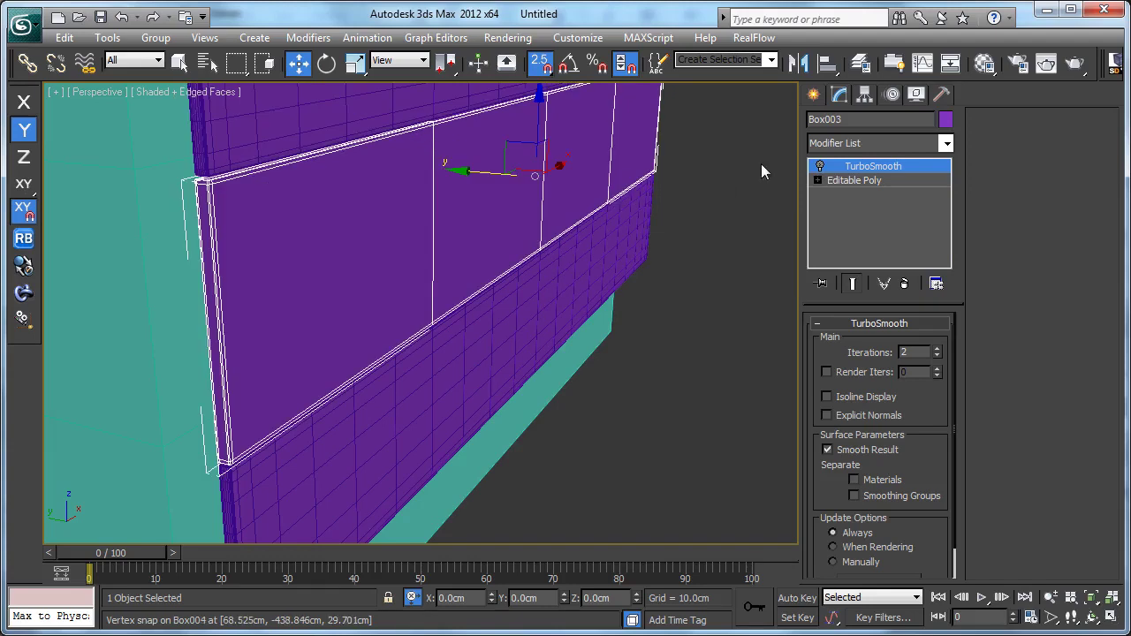
left_click(819, 167)
left_click(629, 324)
Clone the bottom drawer panel along Y into the middle of the teal box as a copy.
scroll(628, 324, "down", 5)
middle_click_drag(629, 324, 681, 309, "alt")
scroll(482, 326, "up", 4)
middle_click_drag(482, 327, 535, 293)
left_click(545, 342)
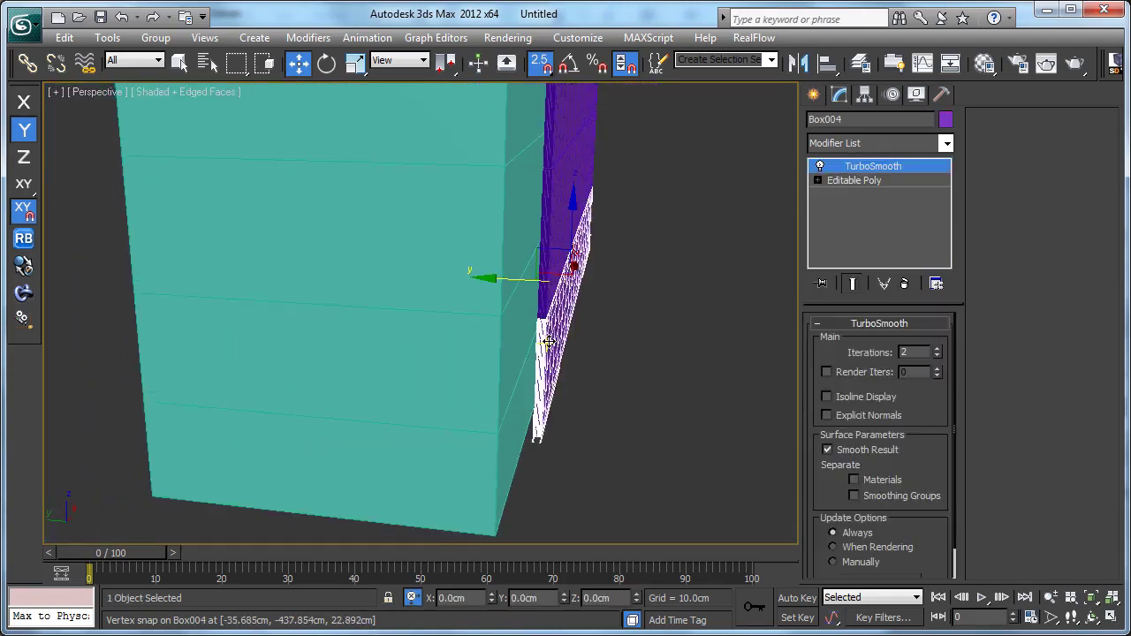
mouse_move(513, 284)
left_mouse_down("shift")
mouse_move(353, 266)
mouse_move(475, 282)
left_mouse_up("shift")
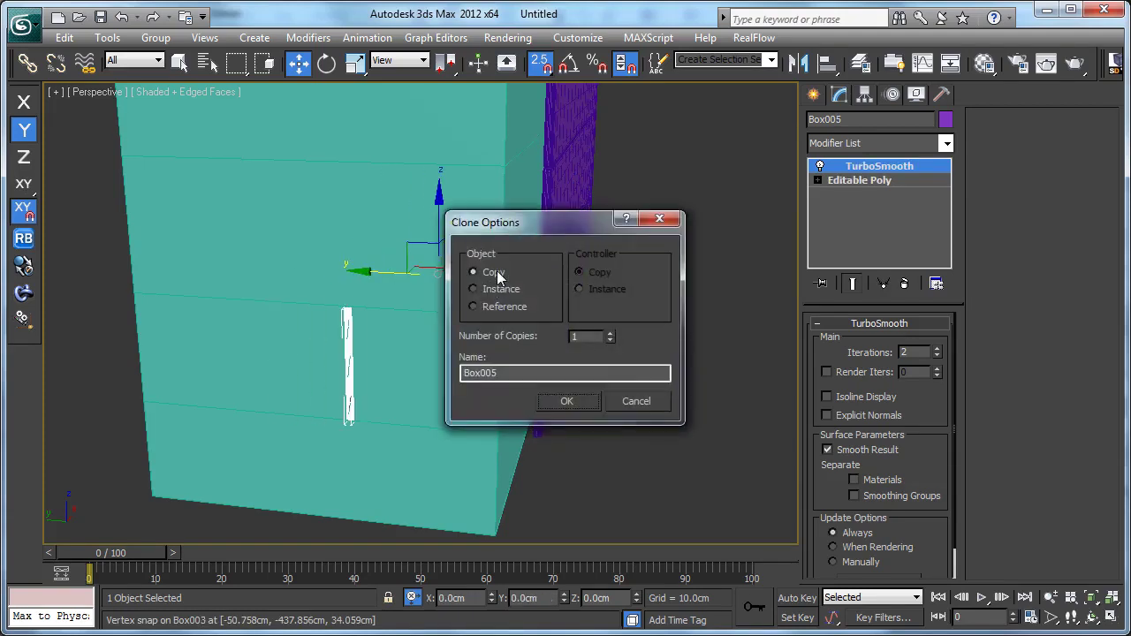
left_click(574, 399)
In the wireframe Top view, select the copied panel's front row of vertices and snap them to the teal box's front edge.
left_click(892, 182)
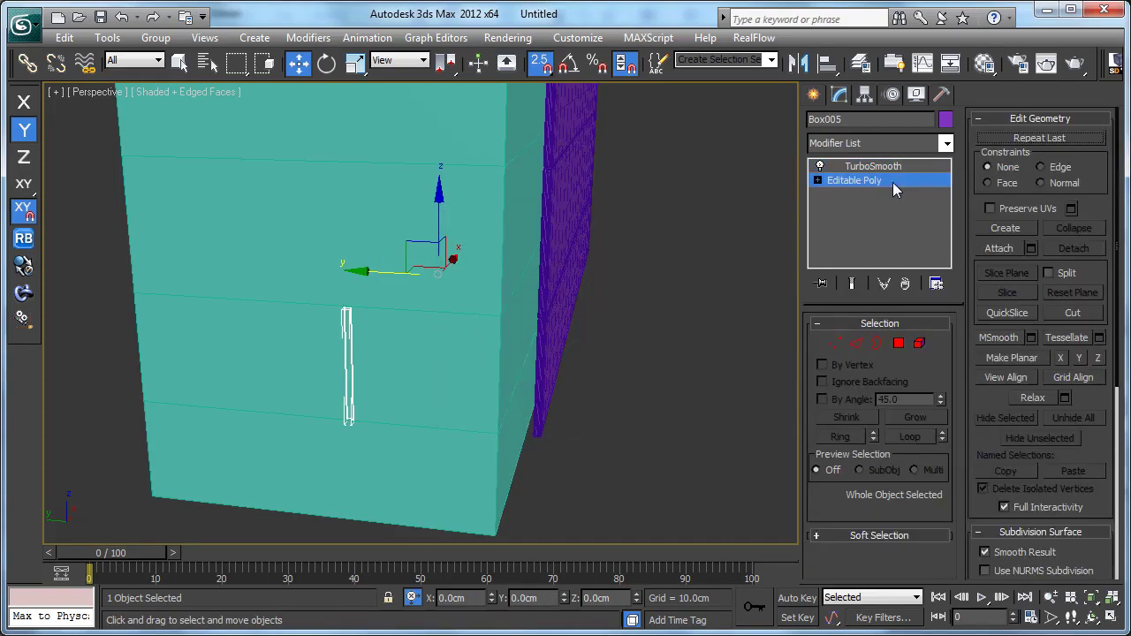
middle_click_drag(436, 267, 476, 258)
key("t")
key("F3")
key("1")
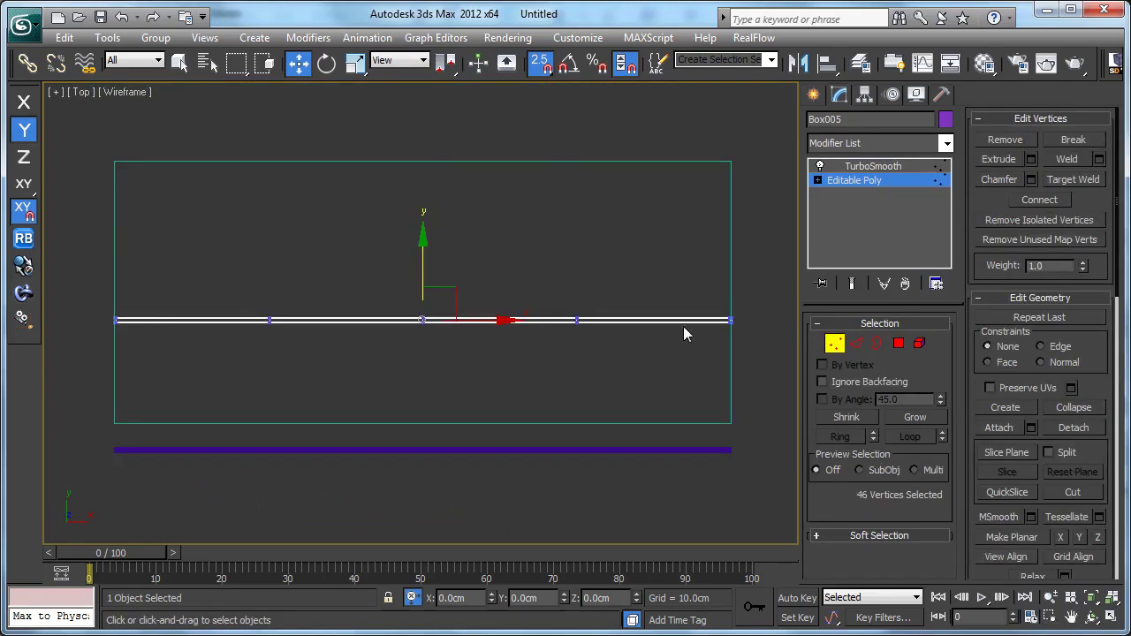
left_click(738, 349)
scroll(740, 336, "up", 5)
scroll(746, 287, "down", 2)
left_click_drag(745, 263, 246, 293)
scroll(686, 321, "down", 5)
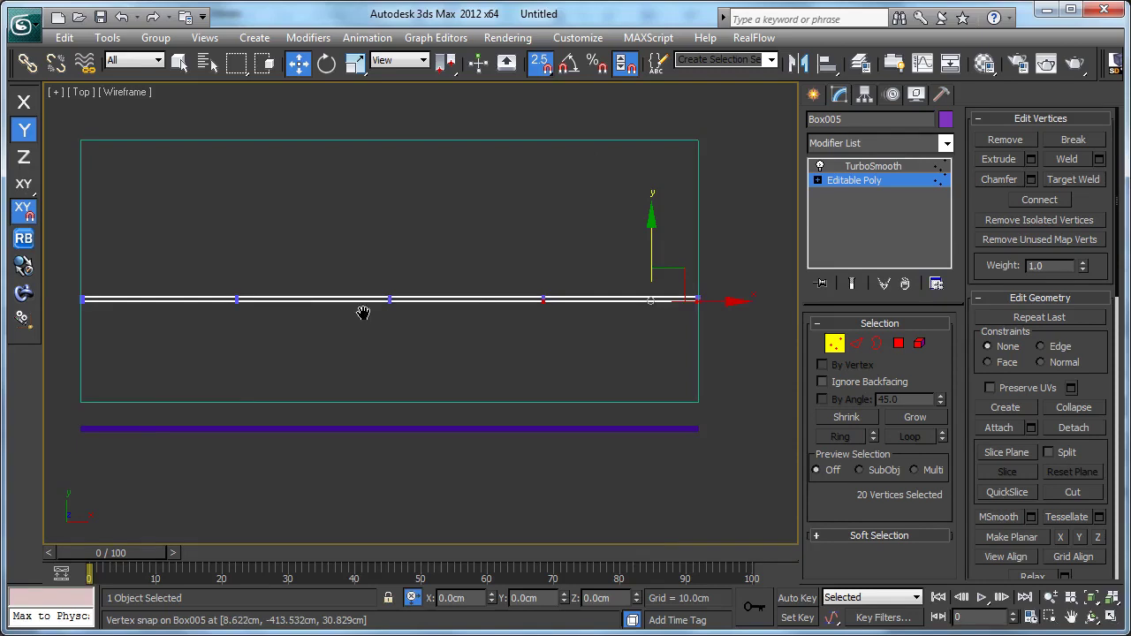
scroll(504, 311, "up", 3)
left_click_drag(607, 292, 154, 385, "ctrl")
middle_click_drag(139, 362, 675, 400)
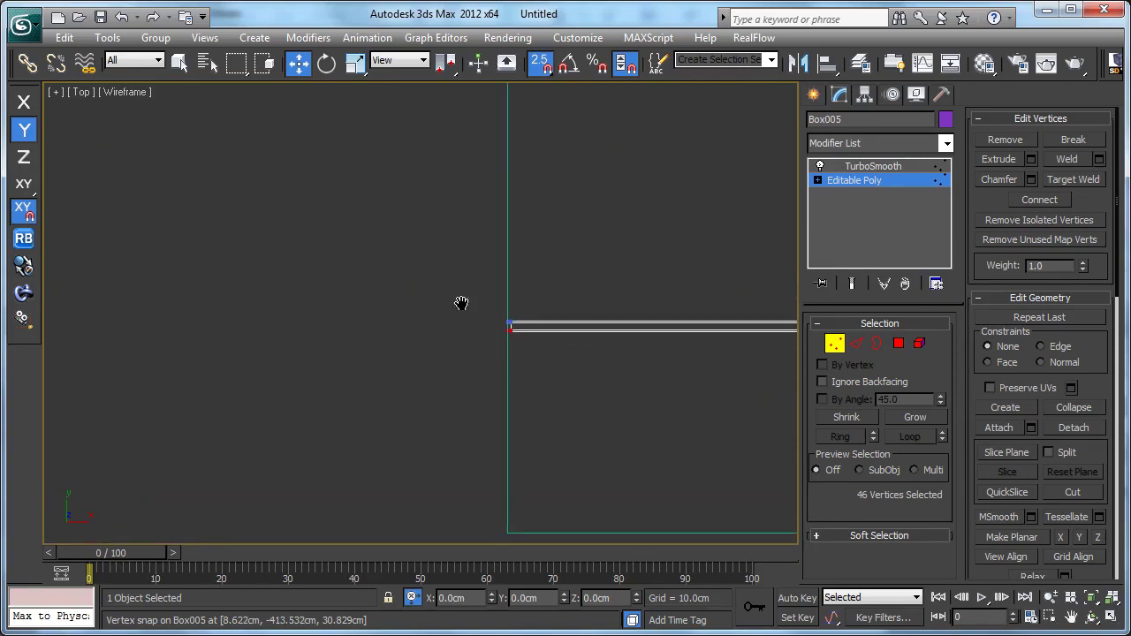
scroll(425, 275, "down", 3)
left_click_drag(770, 228, 738, 322)
scroll(499, 389, "up", 8)
middle_click_drag(394, 412, 419, 350)
key("s")
left_click_drag(475, 328, 437, 471)
Select the copied panel's back row of vertices and snap them to the teal box's back edge.
scroll(381, 472, "down", 10)
middle_click_drag(363, 467, 296, 460)
scroll(296, 460, "down", 2)
left_click_drag(267, 440, 267, 439)
key("s")
left_click_drag(415, 348, 416, 319)
scroll(301, 364, "up", 5)
middle_click_drag(329, 411, 306, 450)
scroll(307, 447, "up", 8)
scroll(320, 498, "up", 4)
key("s")
left_click_drag(346, 486, 348, 245)
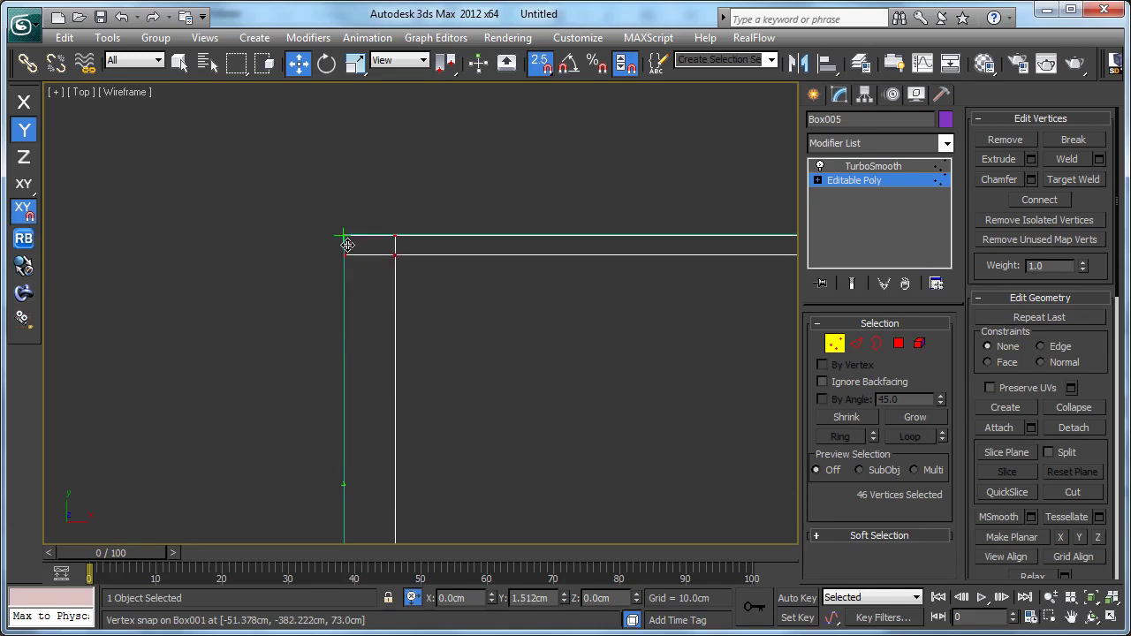
In the wireframe Top view, offset the copied body's selected front row of vertices 1.2 cm along Y.
scroll(262, 187, "down", 8)
scroll(265, 203, "down", 8)
mouse_move(303, 334)
middle_mouse_down()
mouse_move(327, 271)
mouse_move(503, 243)
mouse_move(585, 251)
mouse_move(524, 252)
mouse_move(399, 292)
mouse_move(371, 287)
middle_mouse_up()
key("p")
scroll(579, 260, "up", 4)
key("F3")
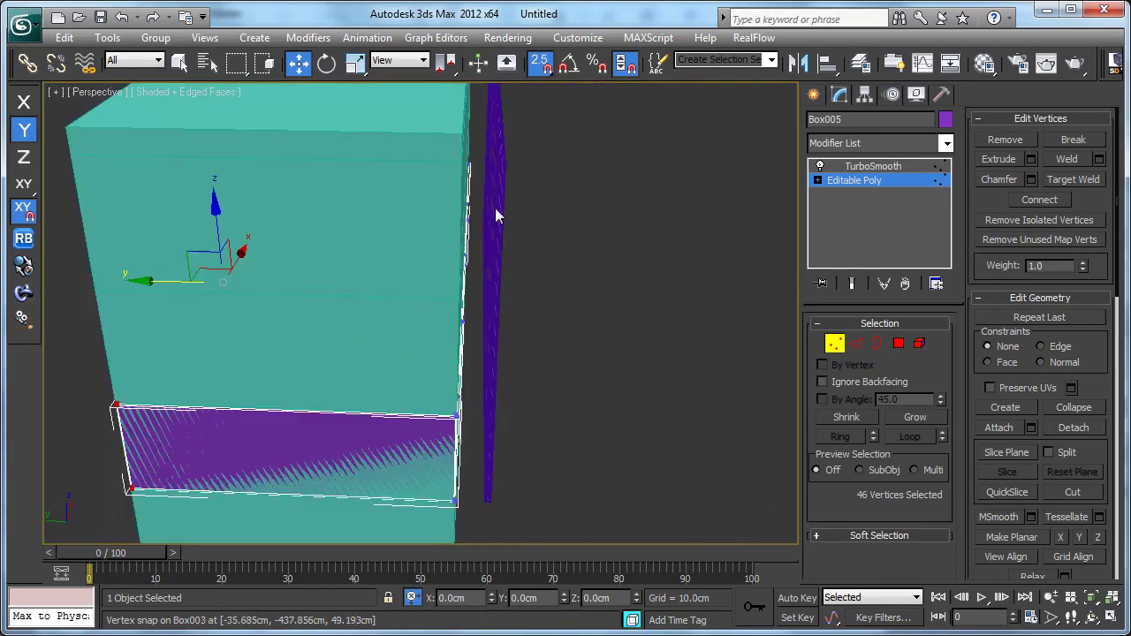
key("t")
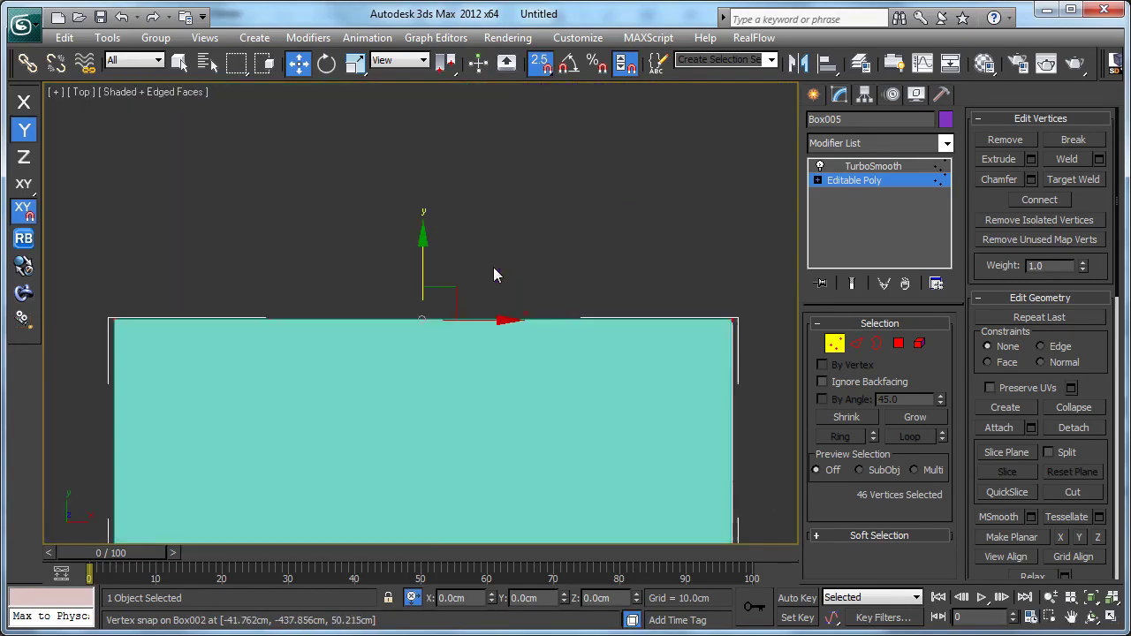
key("F3")
scroll(508, 288, "down", 3)
middle_click_drag(509, 285, 523, 176)
scroll(560, 249, "up", 2)
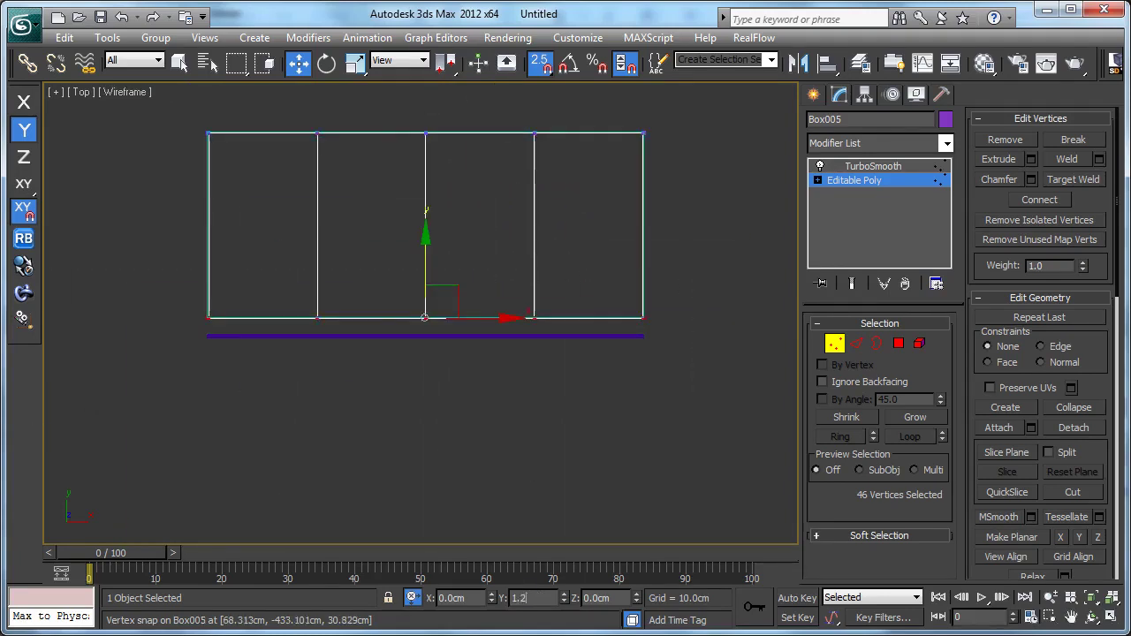
key("Tab")
left_click(901, 180)
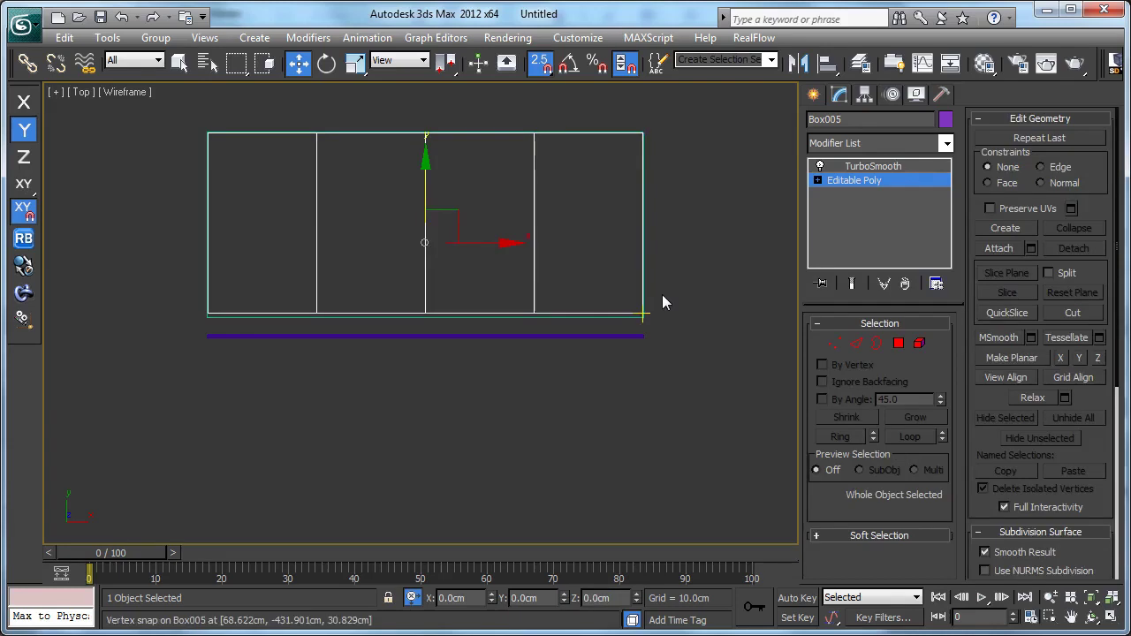
Select the three drawer fronts and snap their front face to the teal guide box's front edge along Y.
left_click(670, 317)
scroll(666, 327, "up", 2)
left_click_drag(654, 339, 395, 417)
scroll(395, 417, "down", 2)
middle_click_drag(395, 417, 490, 410)
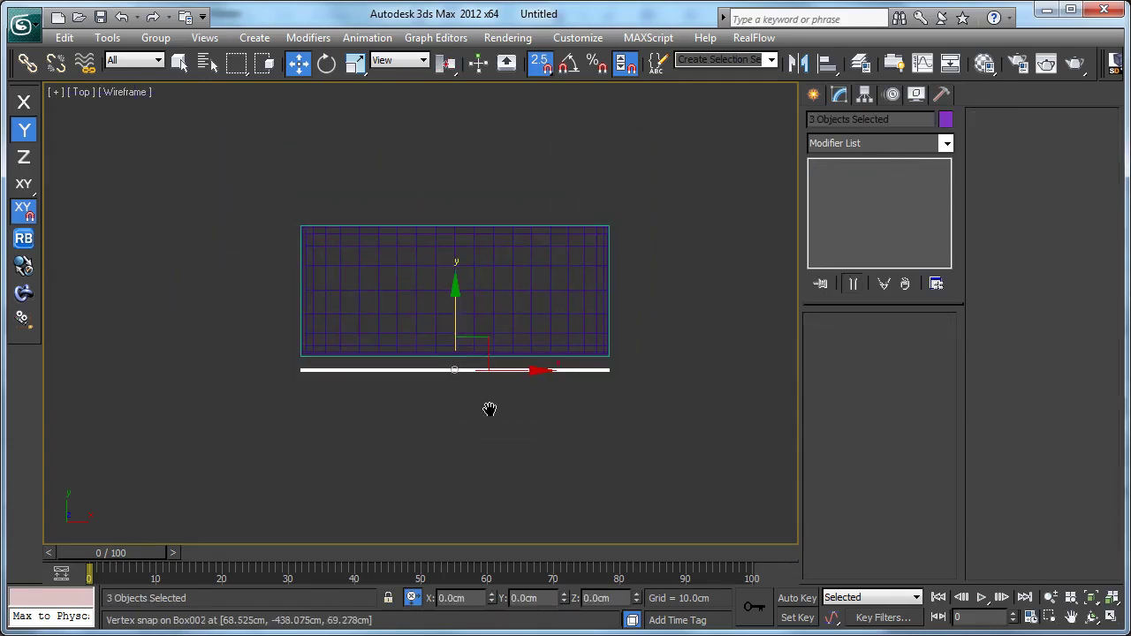
scroll(645, 371, "up", 3)
left_click_drag(190, 355, 206, 321)
scroll(572, 373, "up", 7)
scroll(758, 380, "up", 2)
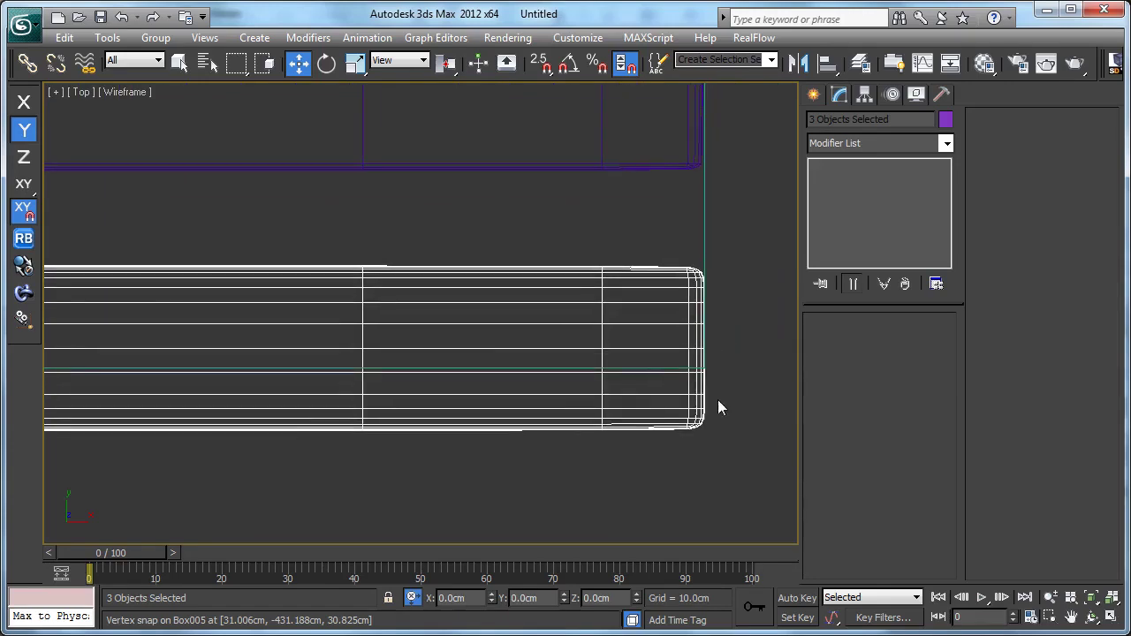
key("s")
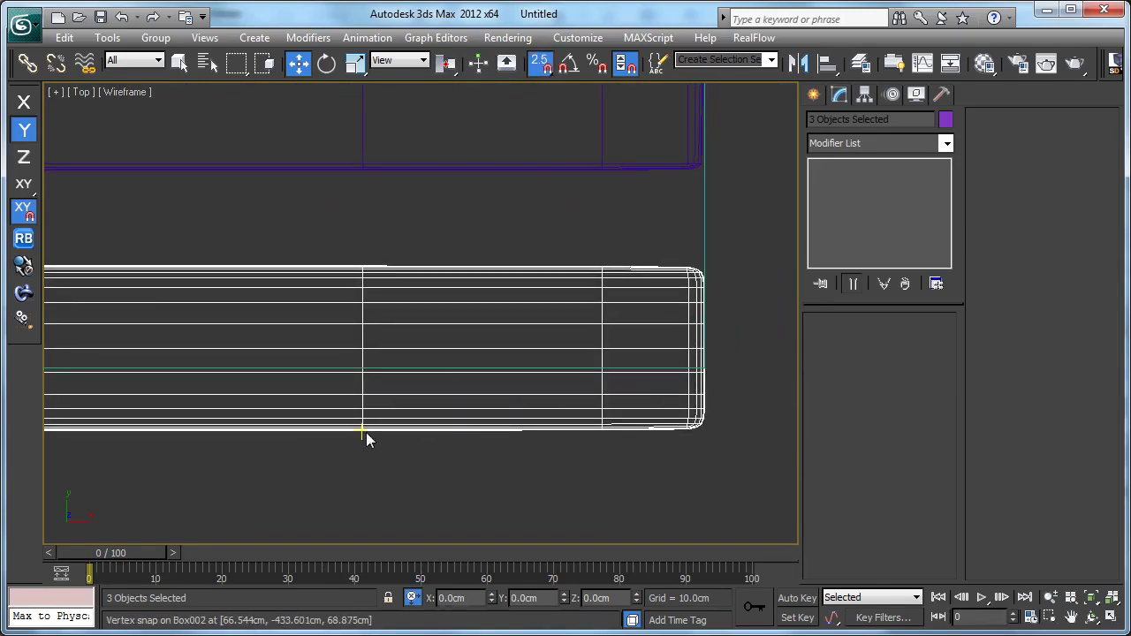
left_click_drag(362, 430, 705, 369)
Examine how the drawer fronts line up with the guide box and body in shaded and wireframe perspective.
scroll(663, 429, "down", 10)
scroll(663, 427, "down", 5)
key("p")
key("F3")
middle_click_drag(659, 390, 647, 290, "alt")
left_click(635, 365)
scroll(634, 365, "up", 4)
mouse_move(635, 365)
middle_mouse_down("alt")
mouse_move(657, 336)
mouse_move(627, 317)
middle_mouse_up("alt")
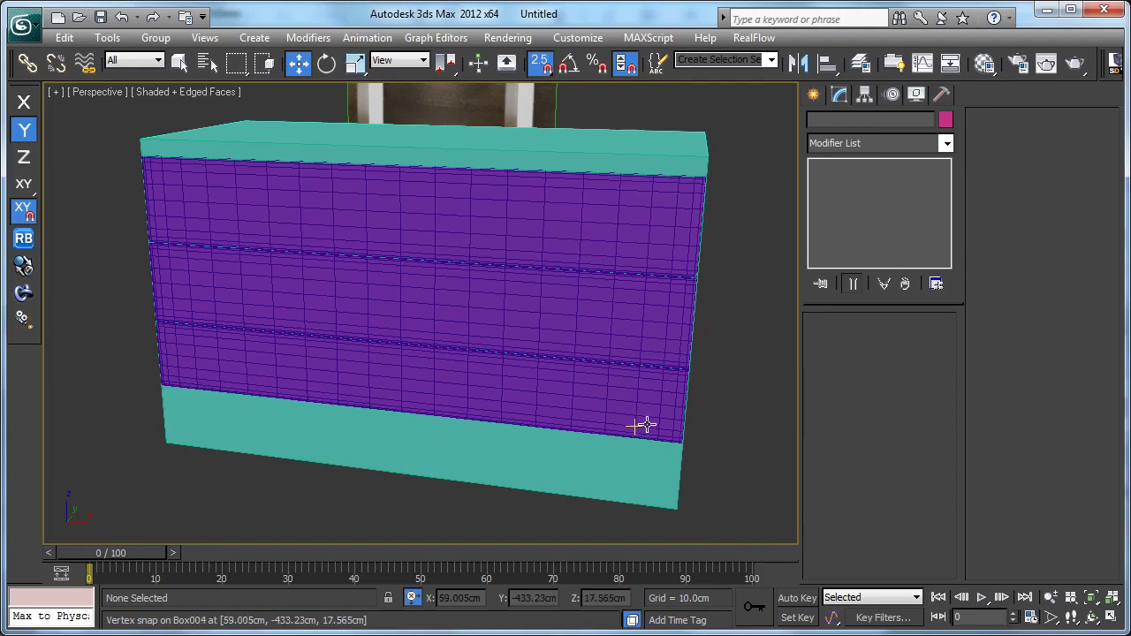
middle_click_drag(703, 179, 644, 187, "alt")
key("F3")
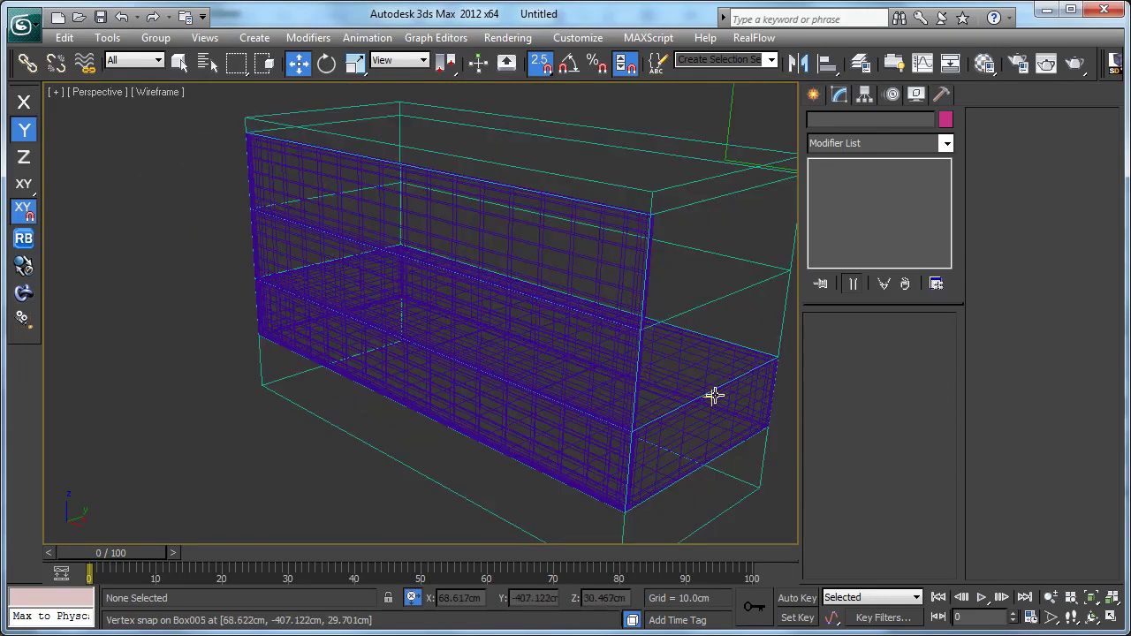
In the Left view, select the body's top row of vertices and snap them up to the guide box's uppermost division line.
left_click(713, 396)
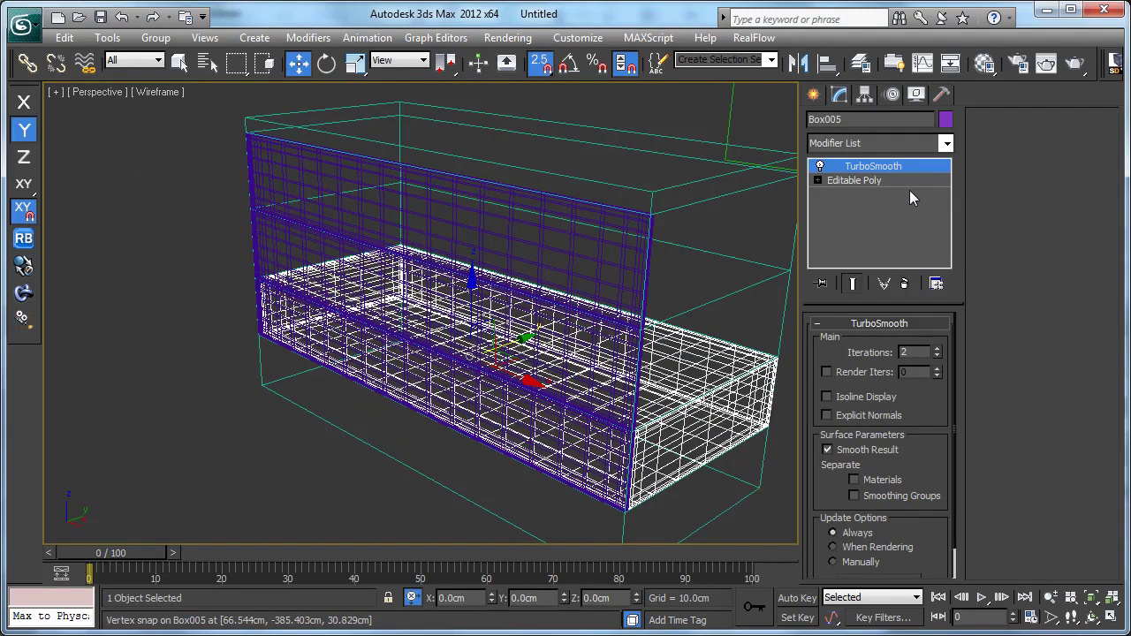
key("l")
left_click(904, 180)
scroll(564, 307, "down", 3)
middle_click_drag(564, 308, 557, 355)
scroll(557, 355, "down", 3)
key("1")
left_click_drag(358, 358, 358, 359)
scroll(444, 320, "up", 6)
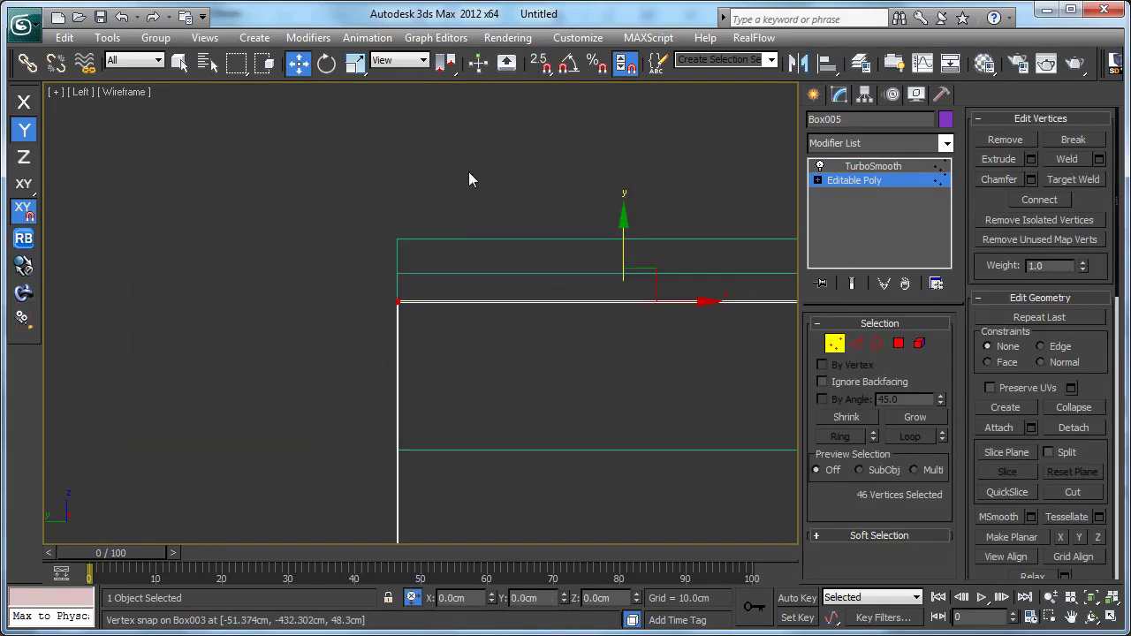
scroll(482, 360, "up", 1)
key("s")
left_click_drag(446, 372, 441, 149)
Select the body's front-to-back edges in the Left view and connect them with one segment.
scroll(395, 152, "down", 7)
middle_click_drag(366, 172, 376, 173)
key("2")
left_click_drag(492, 110, 451, 491)
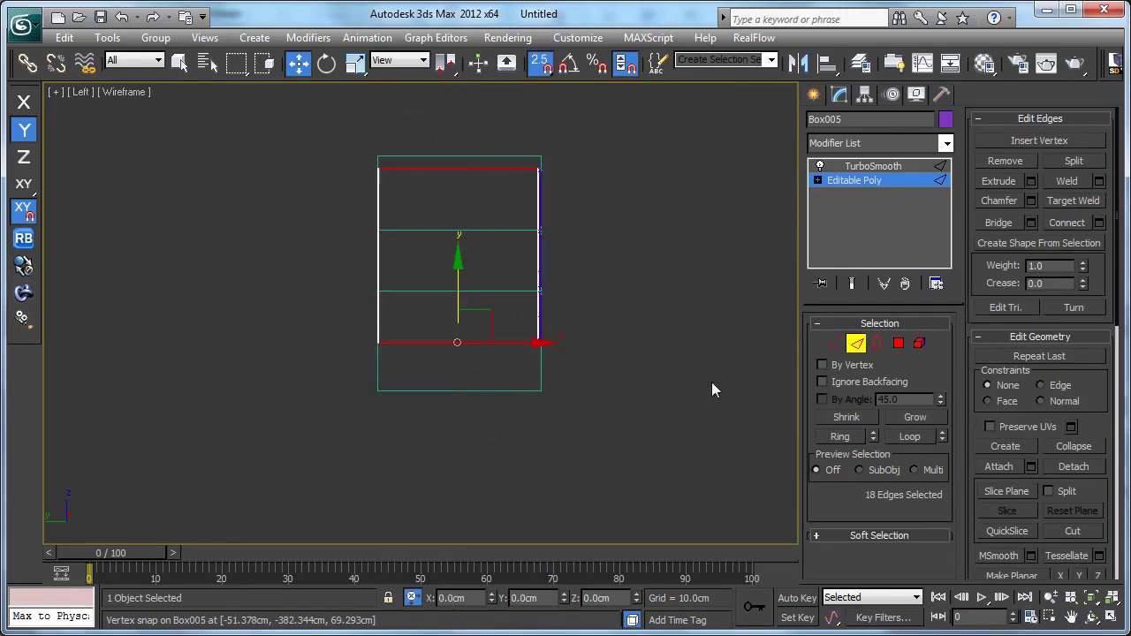
left_click(1098, 227)
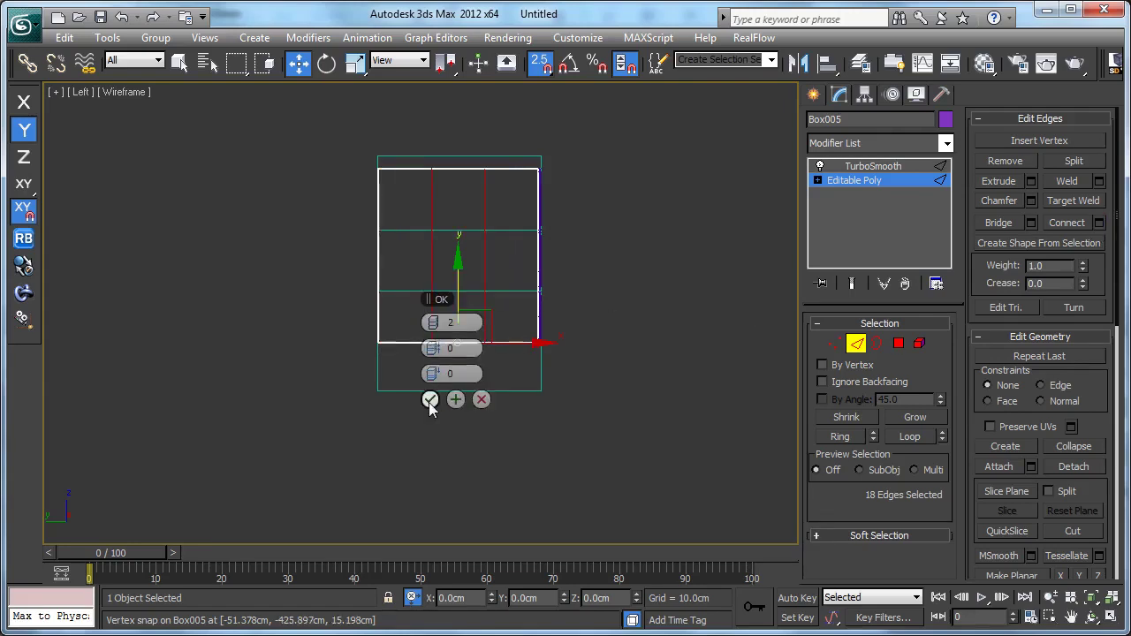
left_click(429, 324)
left_click(428, 402)
Select all of the body's vertical edges in the wireframe perspective view and connect them with two segments.
key("t")
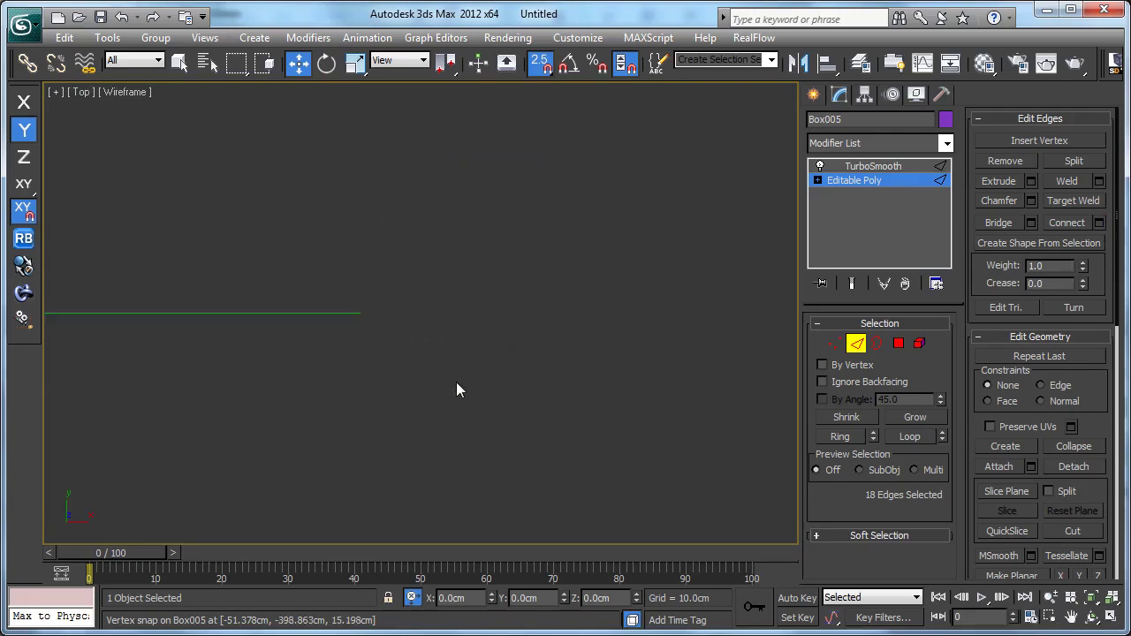
scroll(486, 364, "up", 4)
key("p")
mouse_move(493, 355)
middle_mouse_down("alt")
mouse_move(454, 303)
mouse_move(414, 297)
middle_mouse_up("alt")
key("F3")
middle_click_drag(513, 336, 448, 281, "alt")
key("F3")
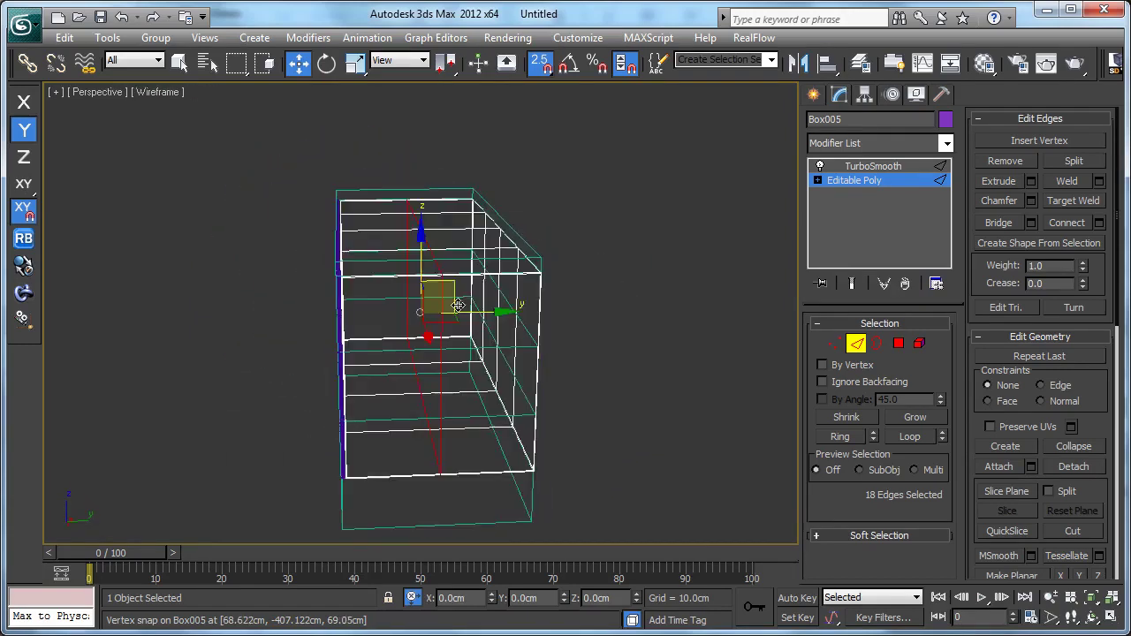
mouse_move(484, 314)
middle_mouse_down("alt")
mouse_move(465, 286)
mouse_move(480, 297)
middle_mouse_up("alt")
left_click_drag(587, 269, 241, 334)
key("f")
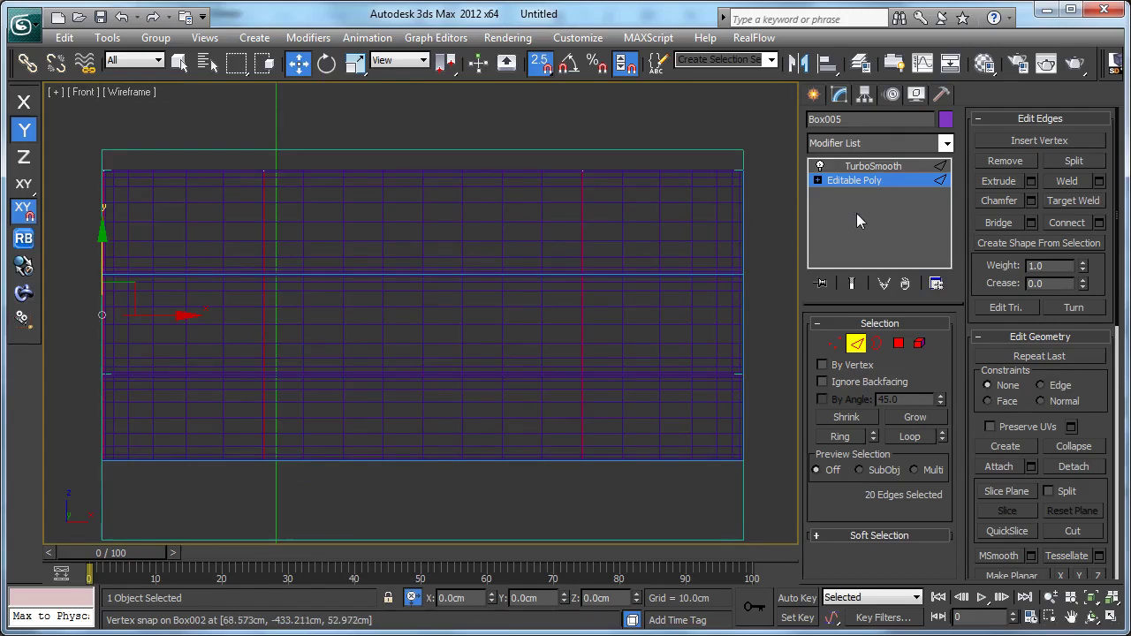
key("p")
middle_click_drag(778, 273, 610, 296, "alt")
left_click(1102, 224)
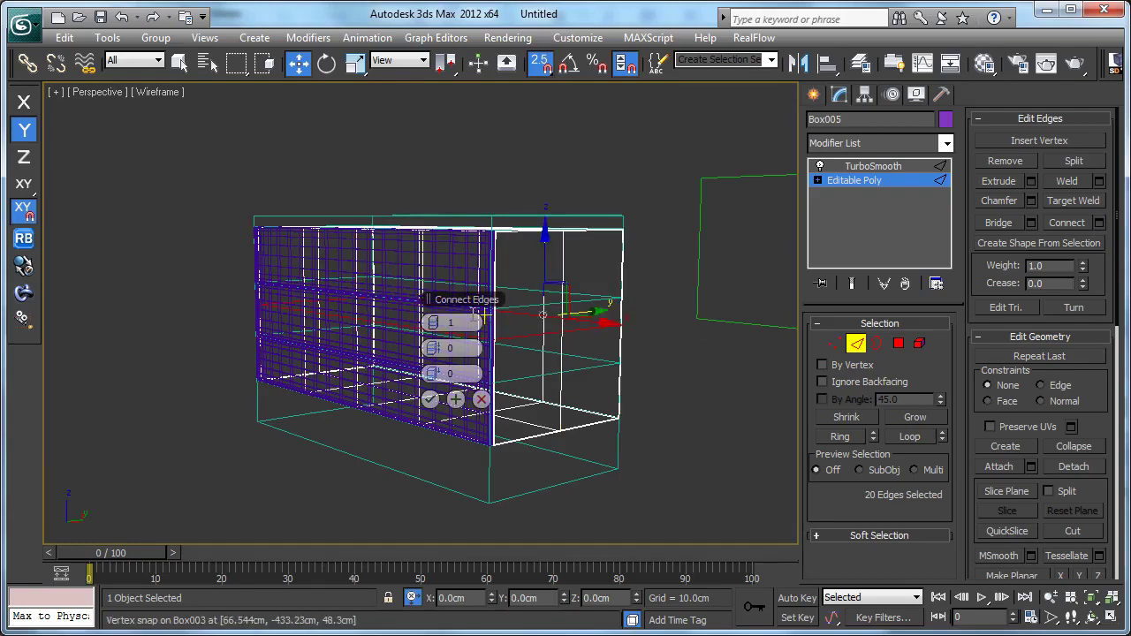
left_click(431, 400)
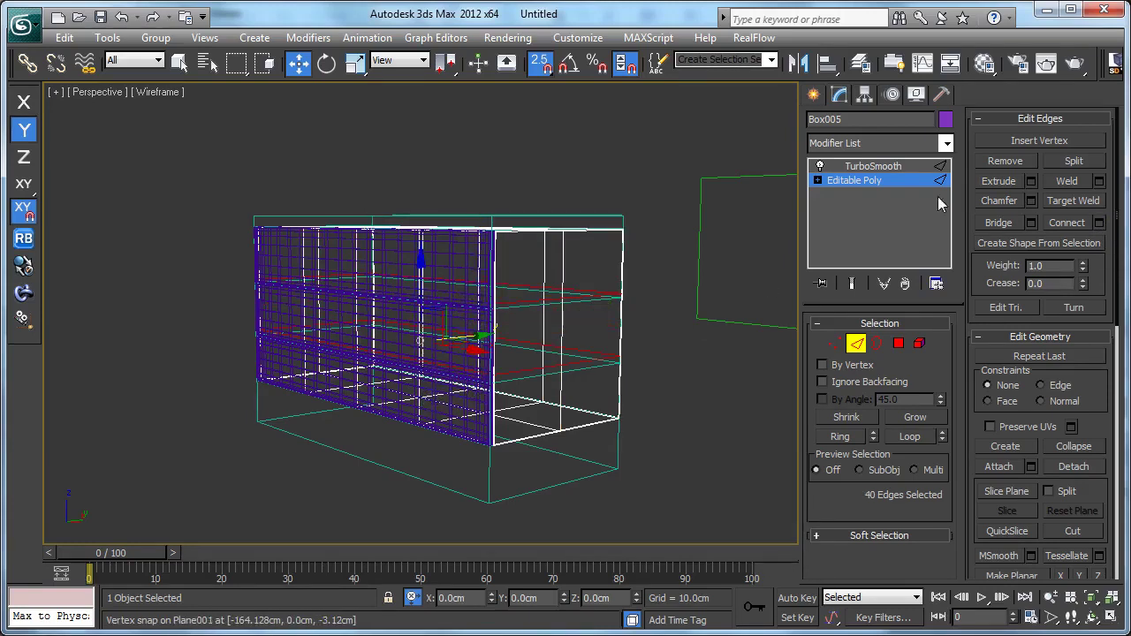
Return the body to its TurboSmooth level, deselect it and check it in the shaded perspective view.
left_click(889, 180)
left_click(878, 166)
left_click(665, 377)
key("F3")
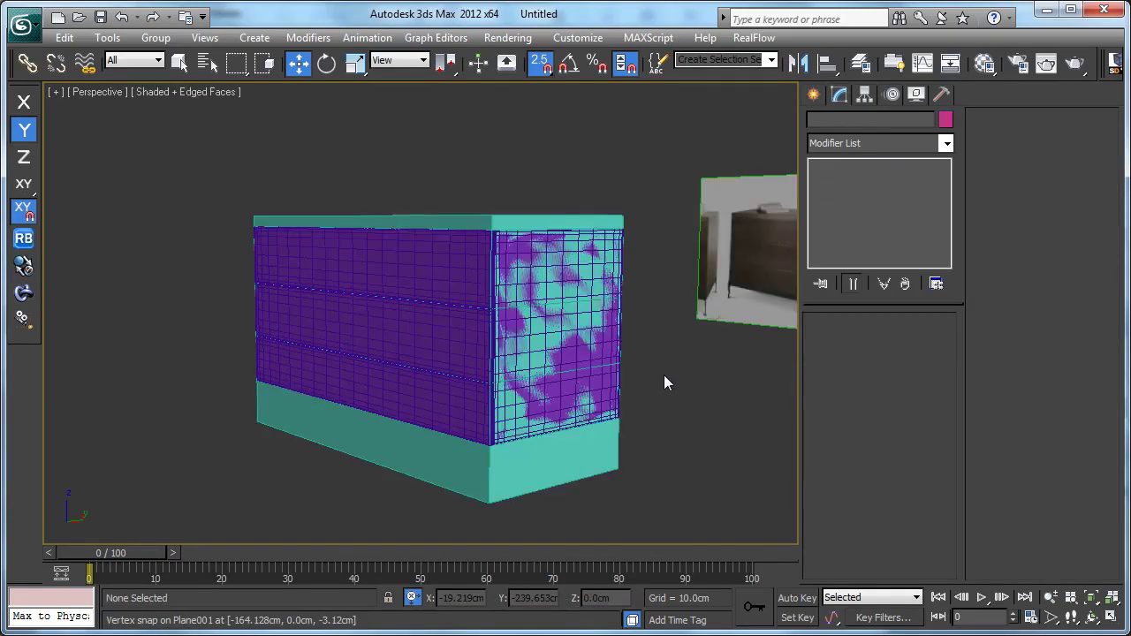
middle_click_drag(665, 377, 672, 397, "alt")
scroll(668, 397, "up", 3)
scroll(667, 395, "down", 2)
Select the smoothed body and clone it straight up above the chest as a copy in the wireframe Left view.
left_click(575, 166)
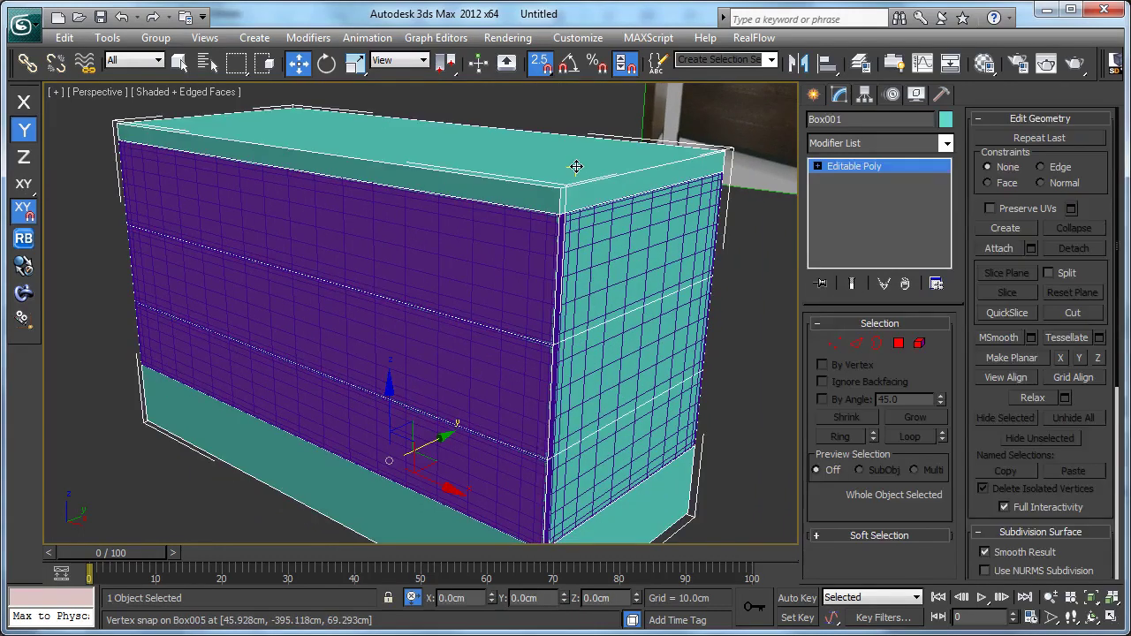
middle_click_drag(614, 181, 592, 209, "alt")
left_click(641, 215)
key("f")
key("F3")
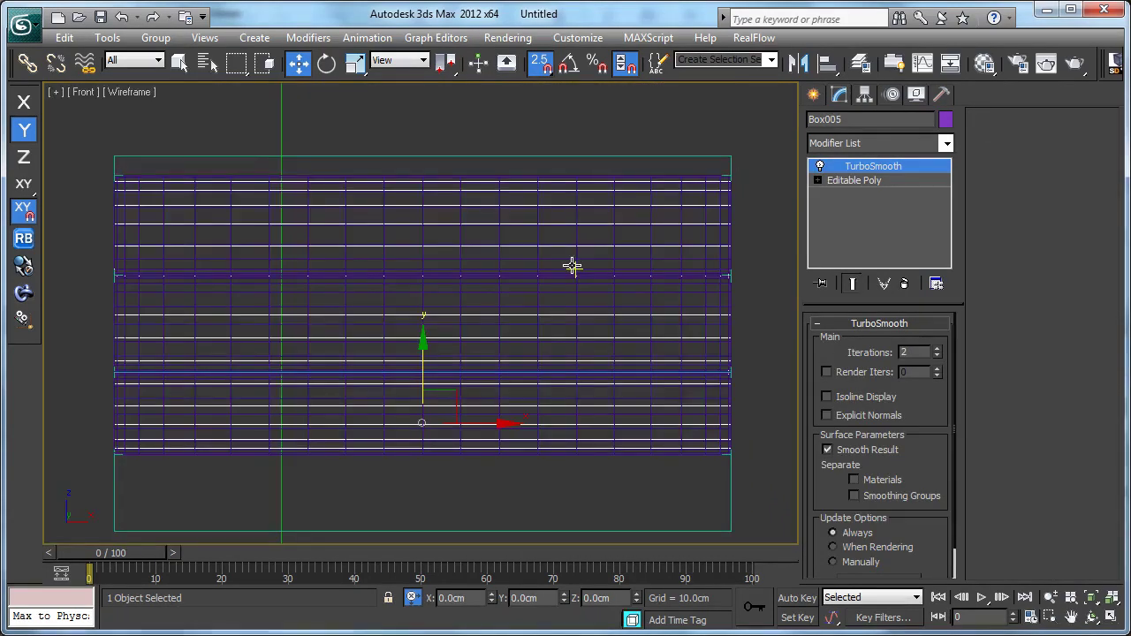
key("l")
middle_click_drag(571, 332, 571, 334)
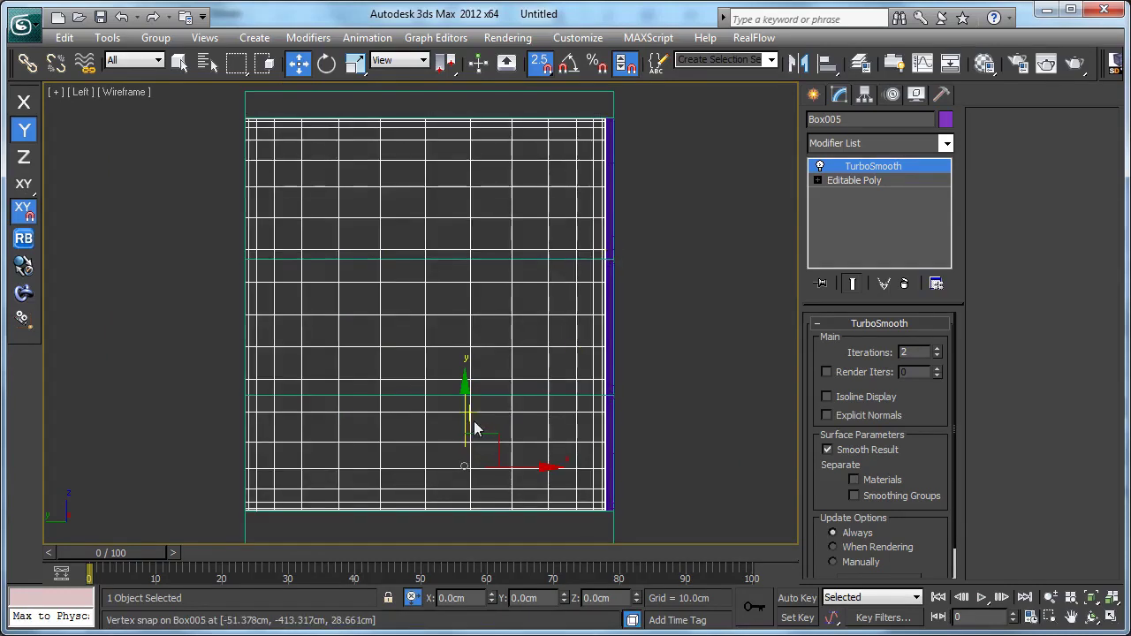
left_click_drag(478, 432, 481, 117, "shift")
left_click(568, 402)
Remove the two horizontal edge loops from the upper copy's editable poly.
left_click(878, 182)
mouse_move(425, 167)
middle_mouse_down()
mouse_move(449, 232)
mouse_move(461, 371)
middle_mouse_up()
scroll(468, 402, "down", 2)
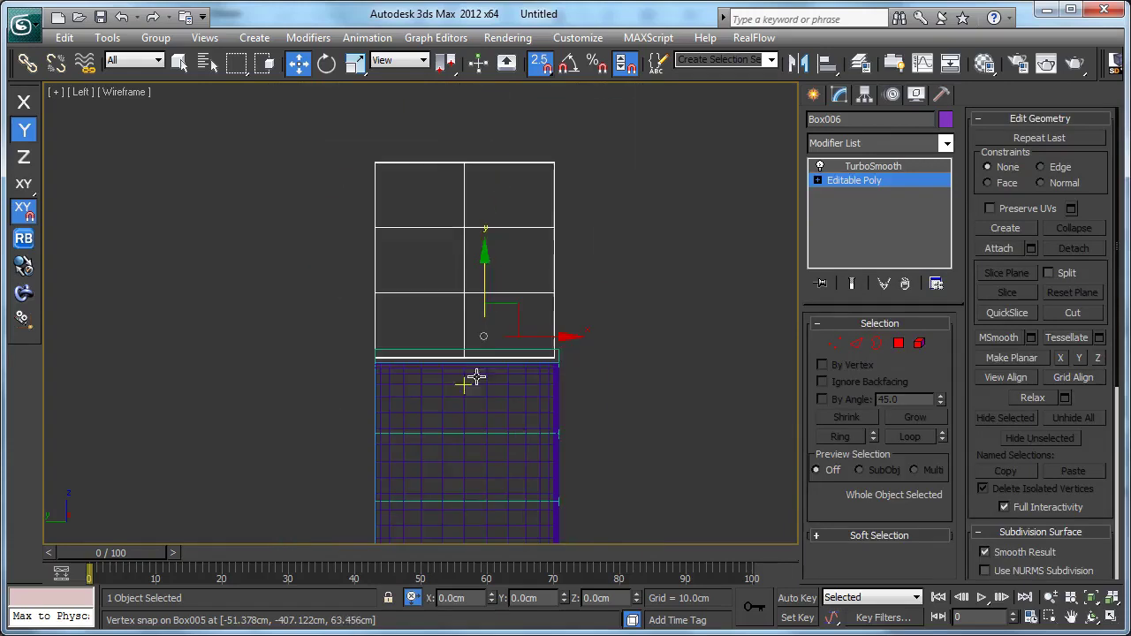
scroll(470, 410, "down", 2)
key("2")
scroll(523, 296, "up", 2)
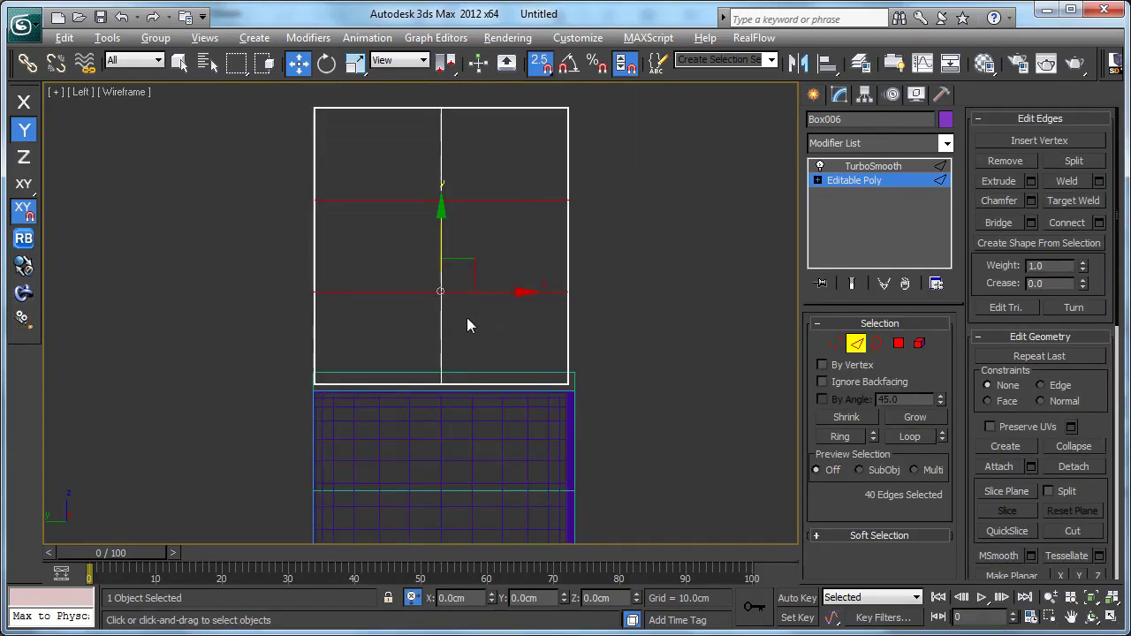
left_click(468, 321)
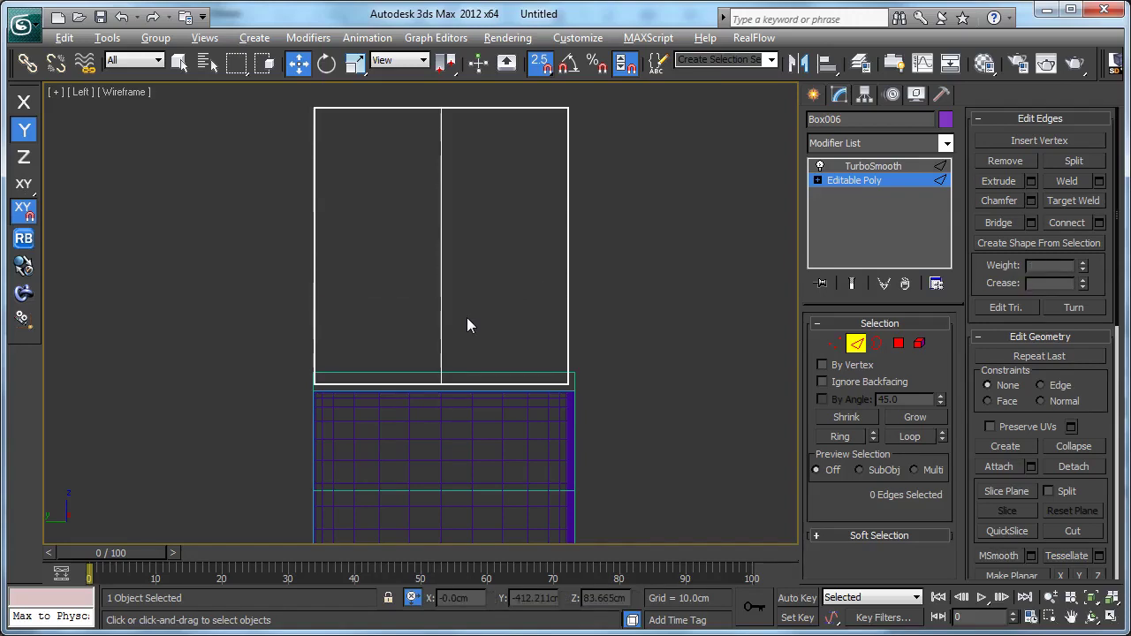
Select the copy's top row of vertices and lower them along Y, snapping them to the guide box's top edge.
middle_click_drag(467, 320, 499, 332)
key("1")
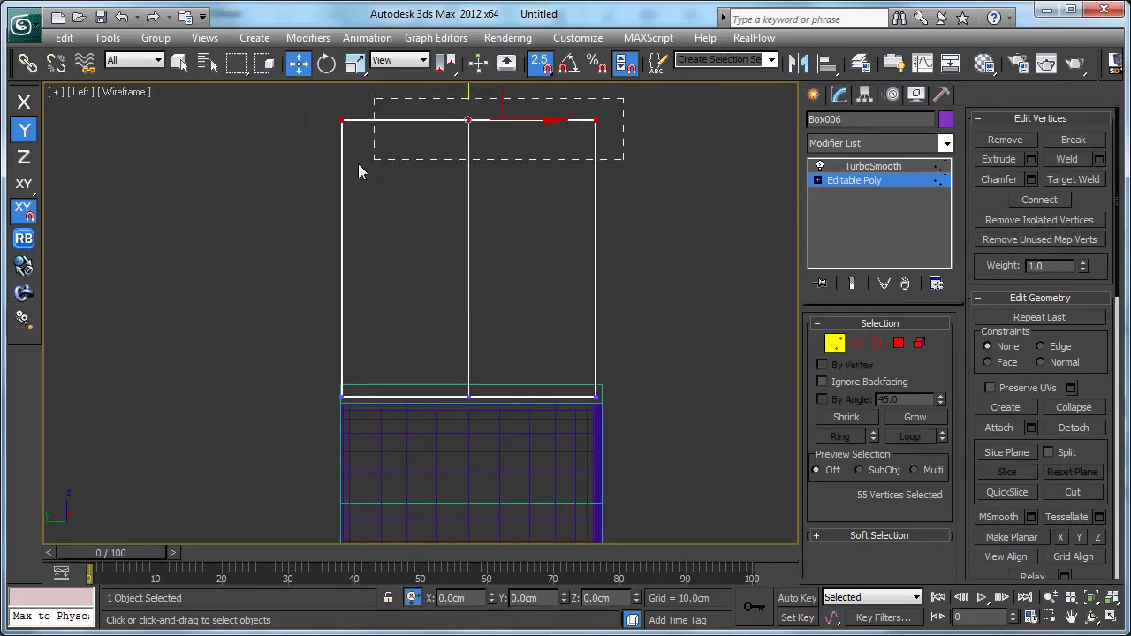
middle_click_drag(406, 141, 409, 189)
left_click_drag(472, 167, 605, 451)
scroll(655, 457, "up", 2)
scroll(655, 456, "up", 3)
key("s")
scroll(305, 335, "down", 1)
scroll(177, 341, "down", 2)
middle_click_drag(177, 343, 338, 366)
left_click_drag(266, 350, 274, 332)
scroll(466, 395, "up", 4)
middle_click_drag(395, 323, 442, 338)
key("s")
left_click_drag(372, 337, 423, 289)
Select the top slab's front column of vertices and snap them along X to the guide box's front edge.
scroll(559, 268, "down", 2)
left_click_drag(559, 267, 461, 355)
scroll(537, 336, "up", 1)
scroll(536, 333, "up", 2)
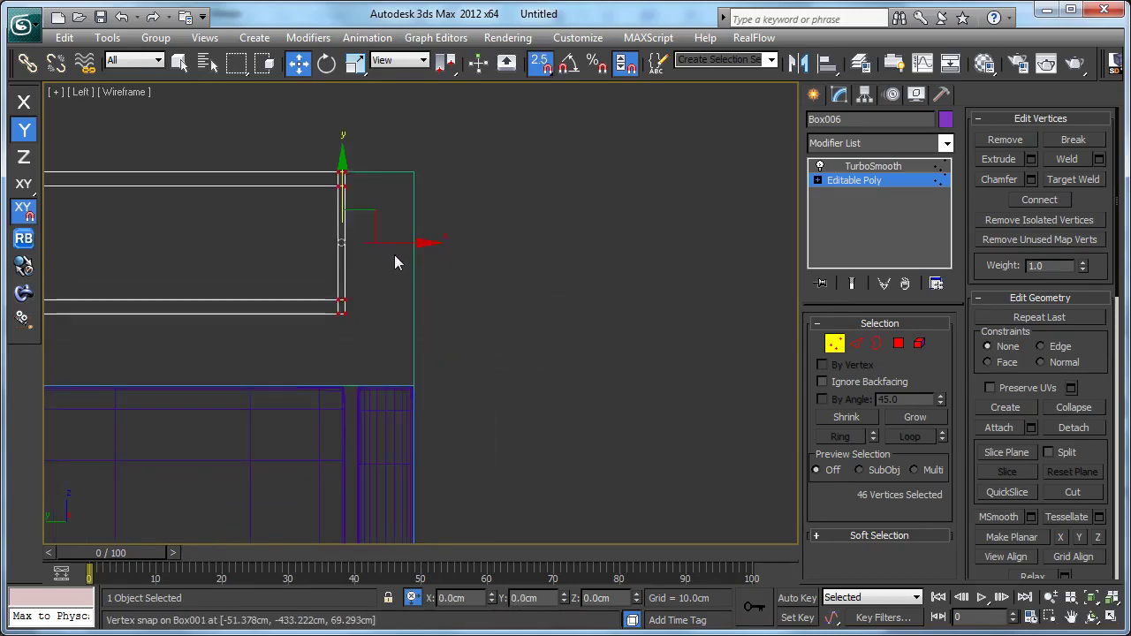
left_click(396, 245)
left_click_drag(338, 308, 414, 173)
Select the top slab's bottom row of vertices and snap them down to the guide box's uppermost division line.
scroll(586, 159, "down", 5)
scroll(385, 224, "down", 2)
middle_click_drag(385, 224, 493, 237)
scroll(493, 238, "up", 4)
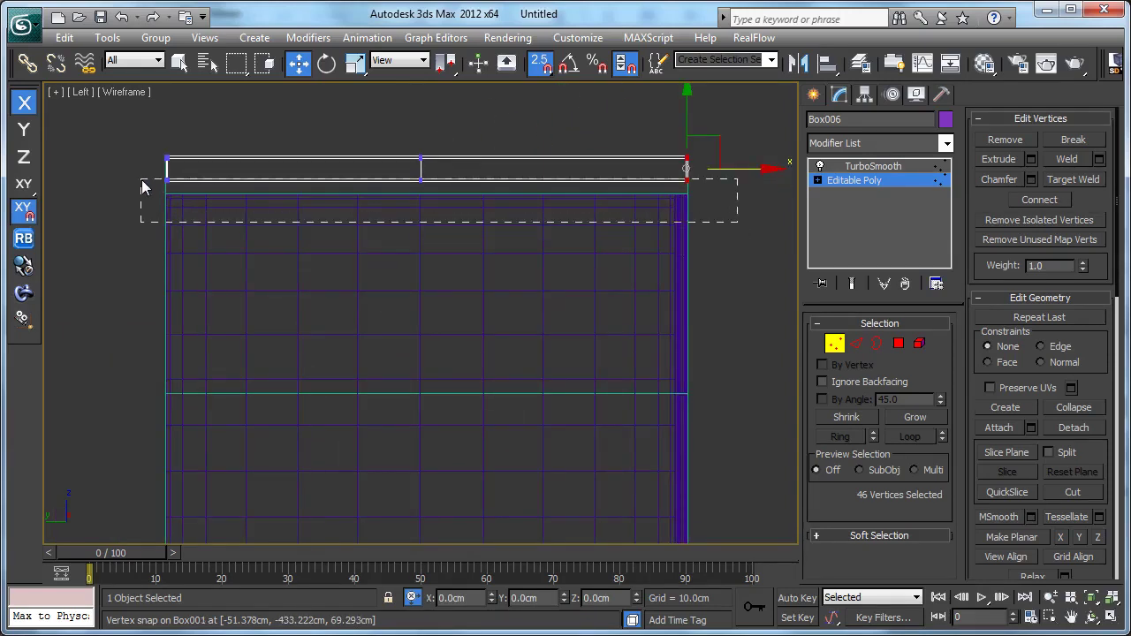
key("s")
left_click_drag(426, 124, 427, 134)
scroll(181, 171, "up", 7)
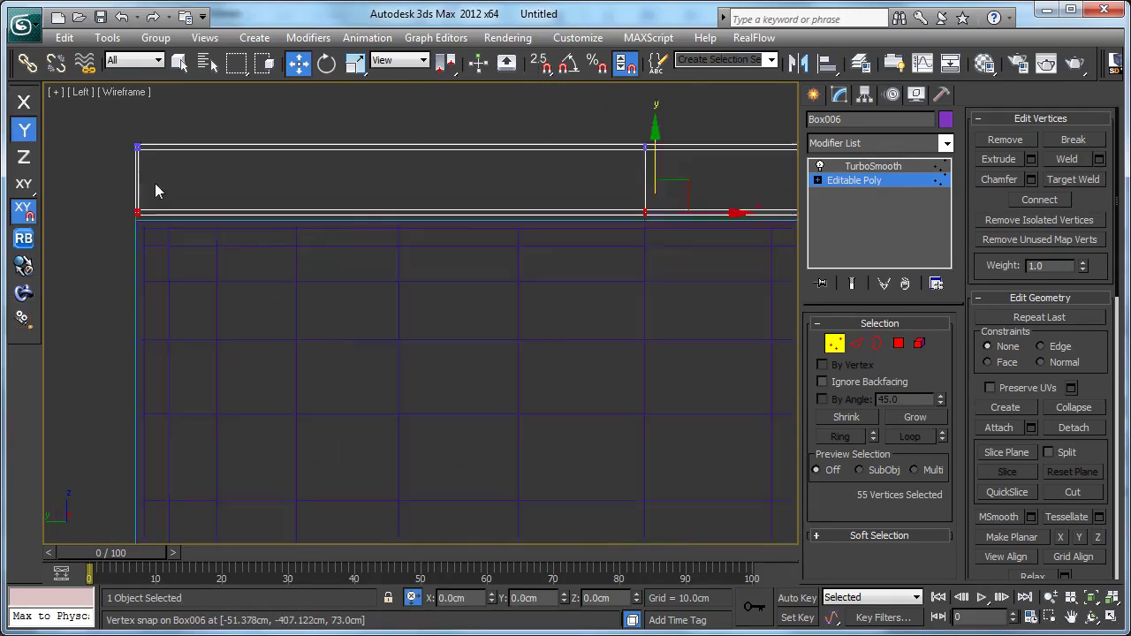
scroll(178, 219, "up", 4)
middle_click_drag(178, 219, 199, 238)
key("s")
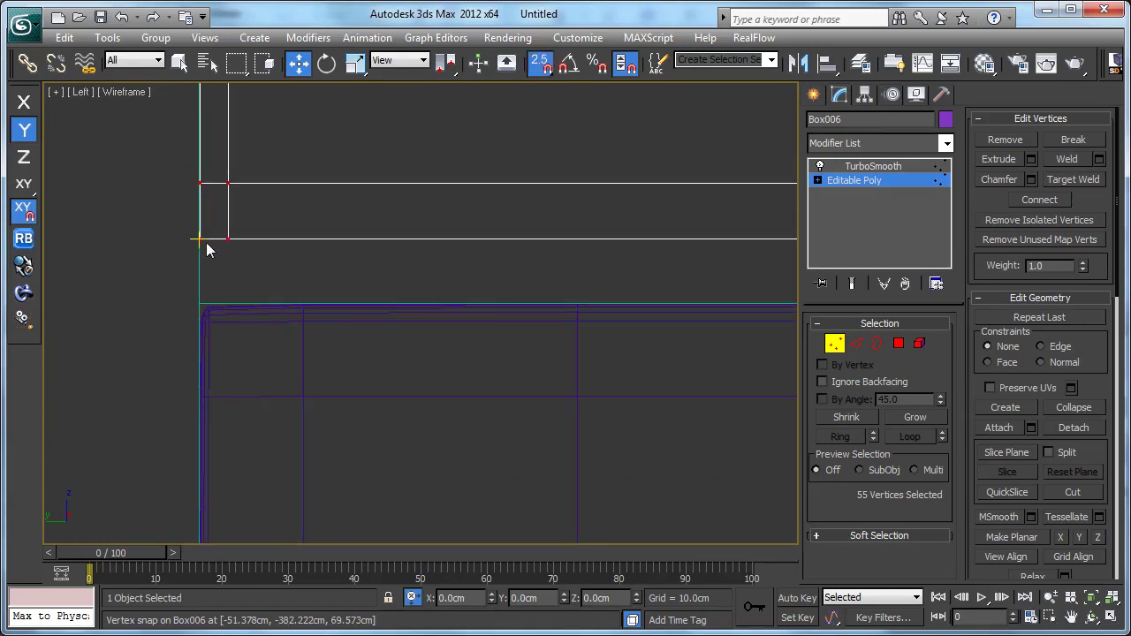
left_click_drag(201, 238, 203, 286)
In the Top view, offset the slab's two end columns of vertices slightly along X, then return to TurboSmooth.
key("t")
scroll(203, 286, "down", 3)
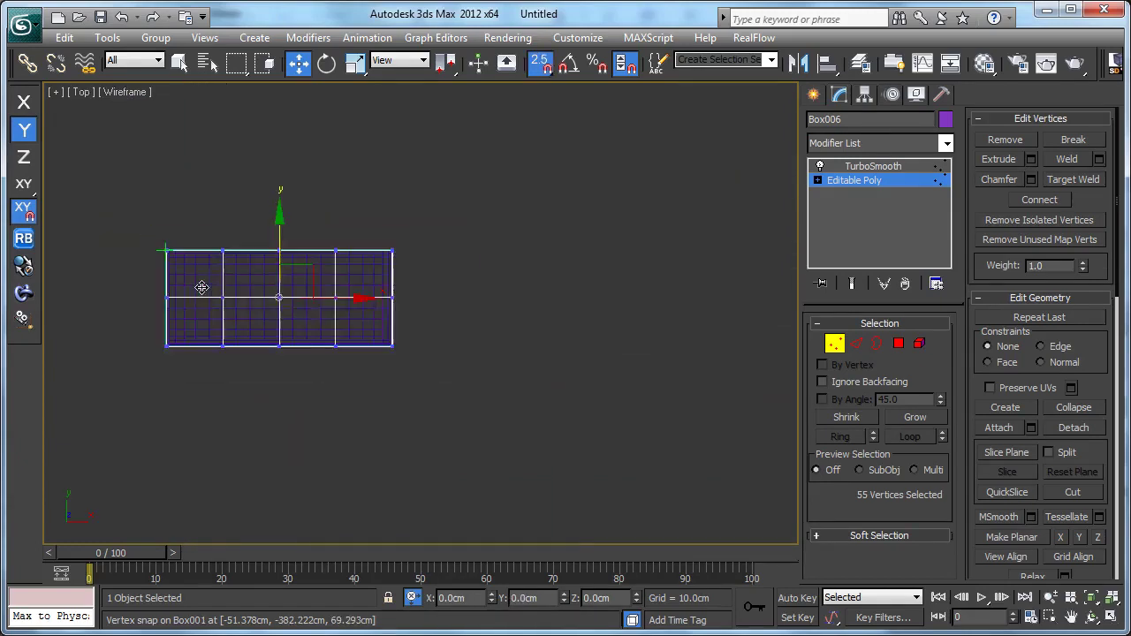
scroll(203, 286, "up", 2)
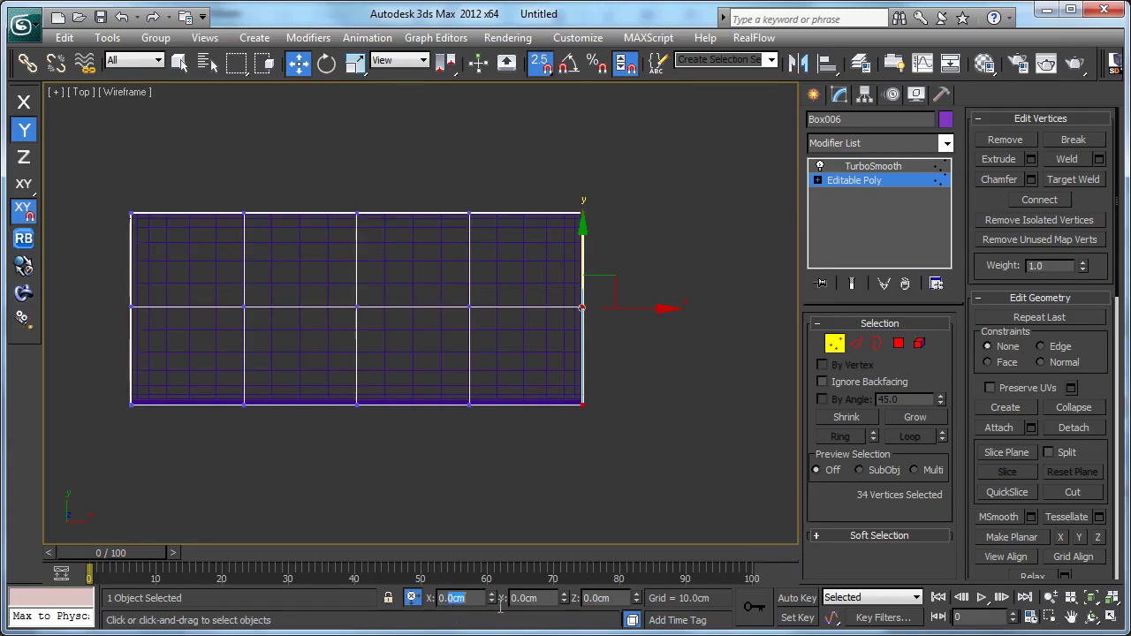
key("Tab")
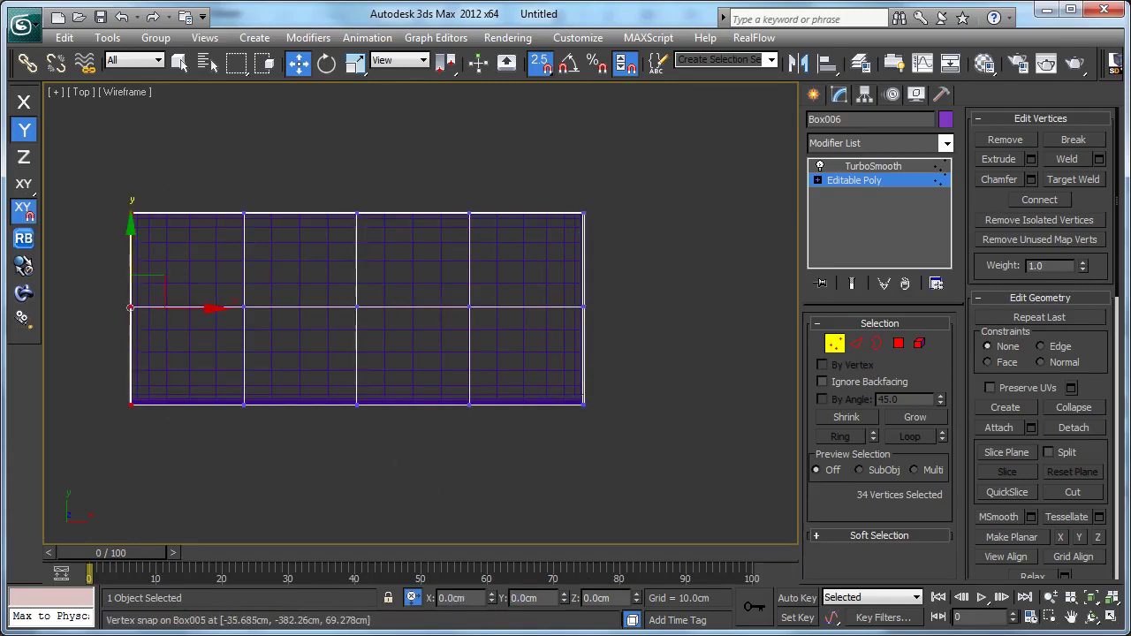
key("Tab")
left_click(886, 181)
left_click(887, 167)
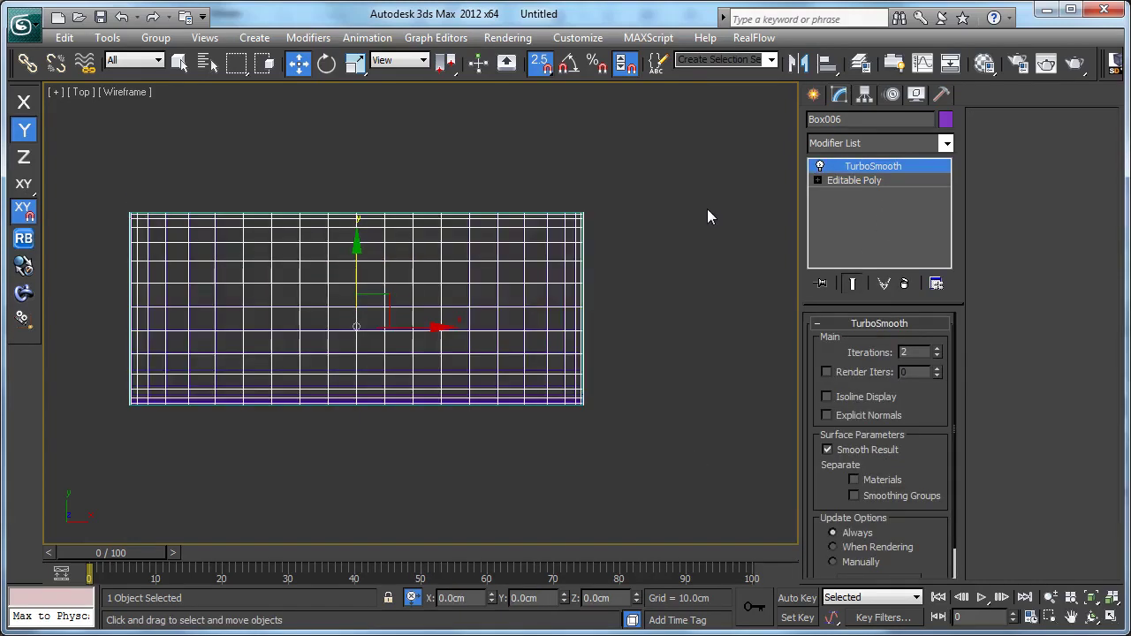
Select the teal guide box in the shaded perspective view and delete it.
key("p")
key("z")
middle_click_drag(707, 212, 646, 208, "alt")
key("F3")
middle_click_drag(525, 296, 502, 117)
left_click(531, 364)
key("Delete")
Select the top slab and examine its overhang against the drawer fronts and body, with and without edged faces.
middle_click_drag(706, 138, 629, 208)
left_click(472, 218)
key("z")
middle_click_drag(472, 219, 404, 138, "alt")
scroll(530, 218, "up", 5)
key("F4")
mouse_move(530, 218)
middle_mouse_down("alt")
mouse_move(434, 377)
mouse_move(484, 314)
mouse_move(523, 308)
mouse_move(404, 386)
mouse_move(472, 300)
mouse_move(476, 275)
mouse_move(396, 245)
mouse_move(385, 199)
mouse_move(326, 203)
mouse_move(373, 168)
middle_mouse_up("alt")
key("F4")
scroll(379, 179, "down", 4)
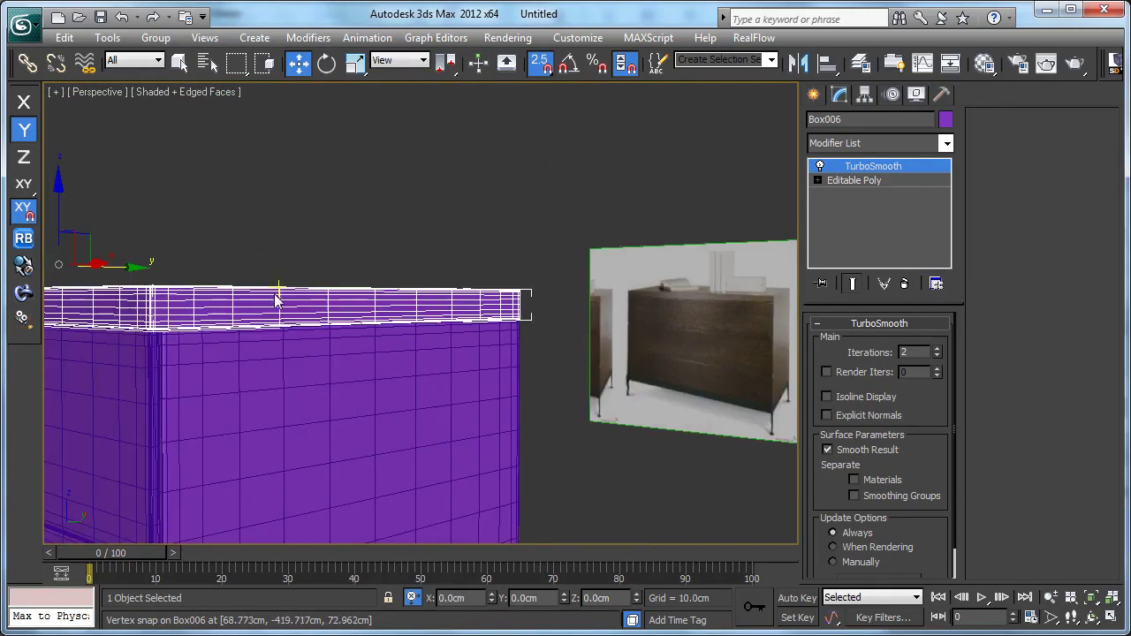
In the wireframe Top view, offset the slab's front row of vertices slightly along Y and return to its TurboSmooth level.
key("t")
left_click(917, 176)
key("1")
key("F3")
left_click_drag(769, 428, 56, 496)
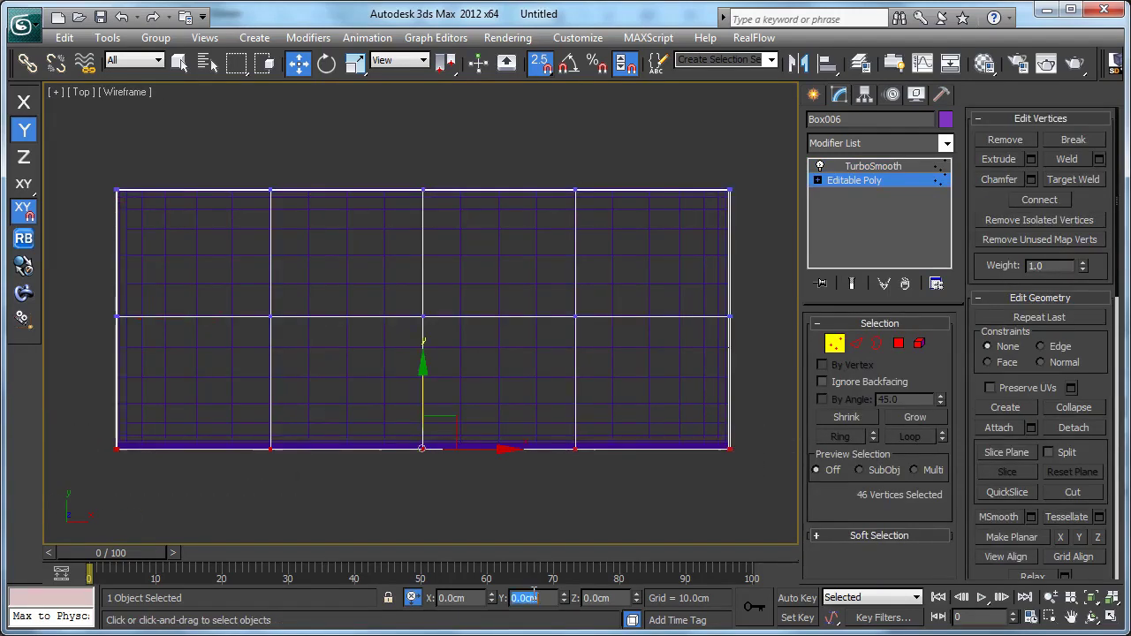
key("Tab")
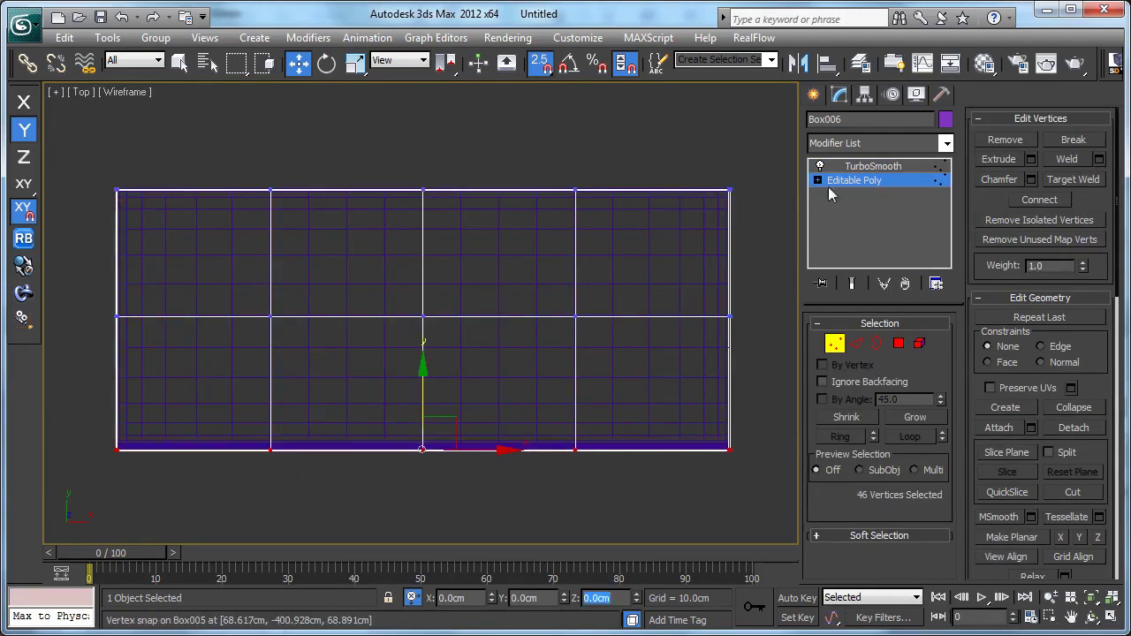
left_click(869, 171)
key("p")
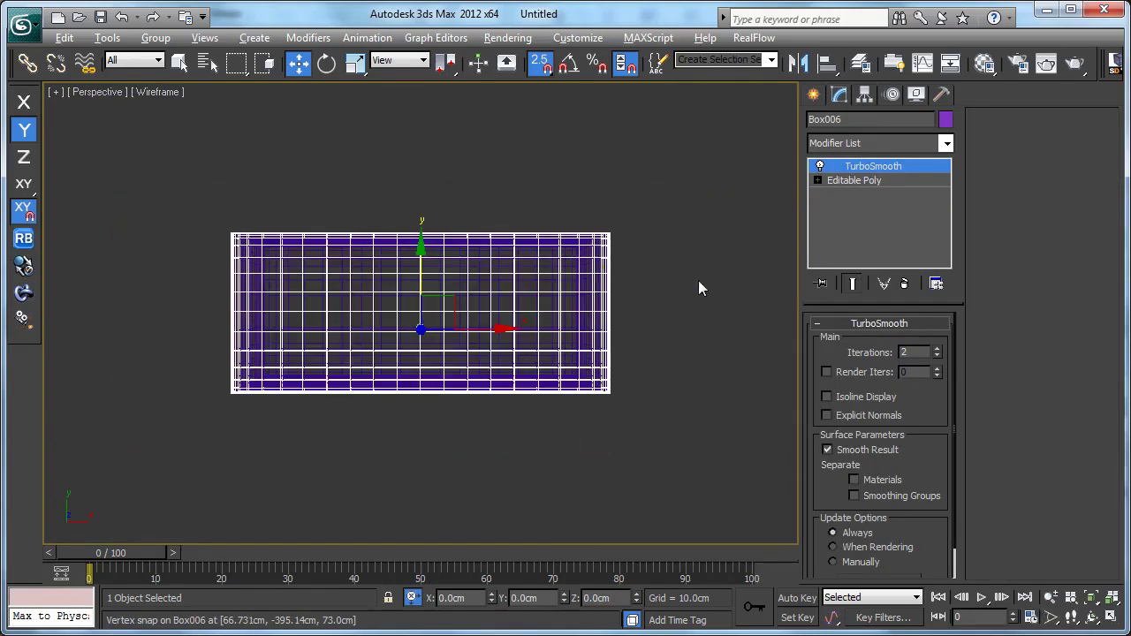
Switch the perspective view to shaded, inspect the adjusted top slab's edges against the drawer fronts and side, and clear the selection.
middle_click_drag(699, 281, 573, 262, "alt")
key("F3")
mouse_move(623, 315)
middle_mouse_down()
mouse_move(629, 301)
mouse_move(601, 233)
middle_mouse_up()
scroll(639, 331, "up", 5)
middle_click_drag(639, 330, 553, 291, "alt")
scroll(624, 324, "down", 4)
left_click(676, 457)
middle_click_drag(675, 457, 645, 379, "alt")
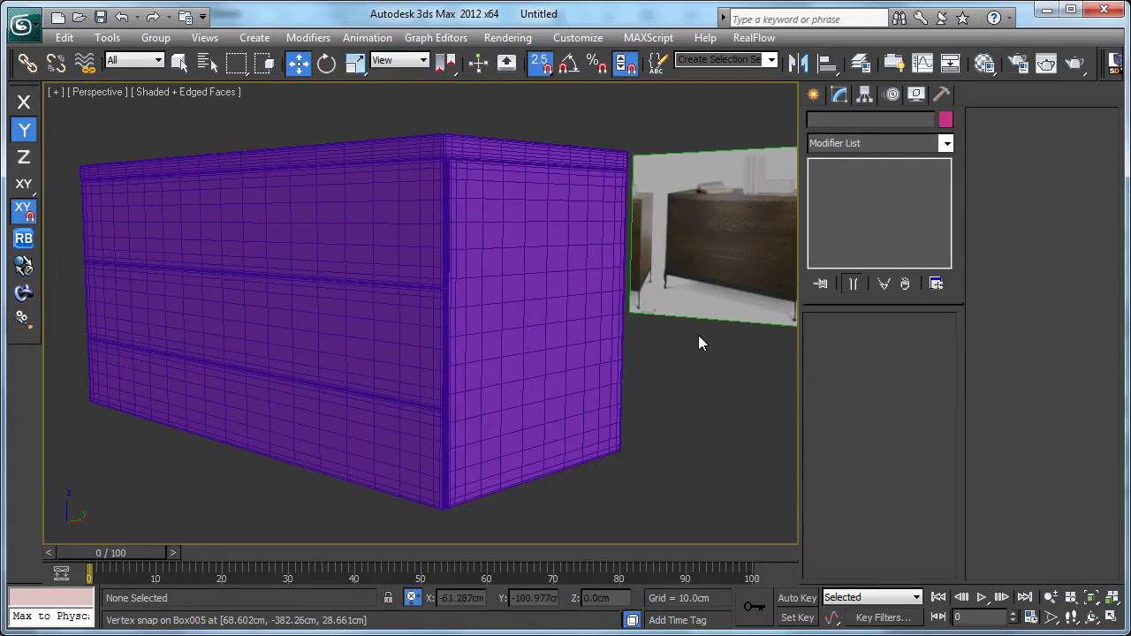